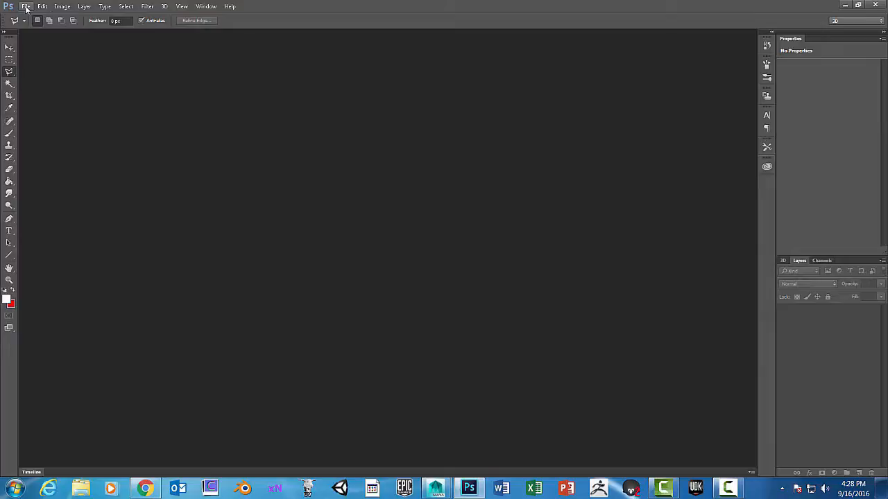
- Start a new document with a width and height of 1024 pixels
left_click(26, 7)
left_click(38, 19)
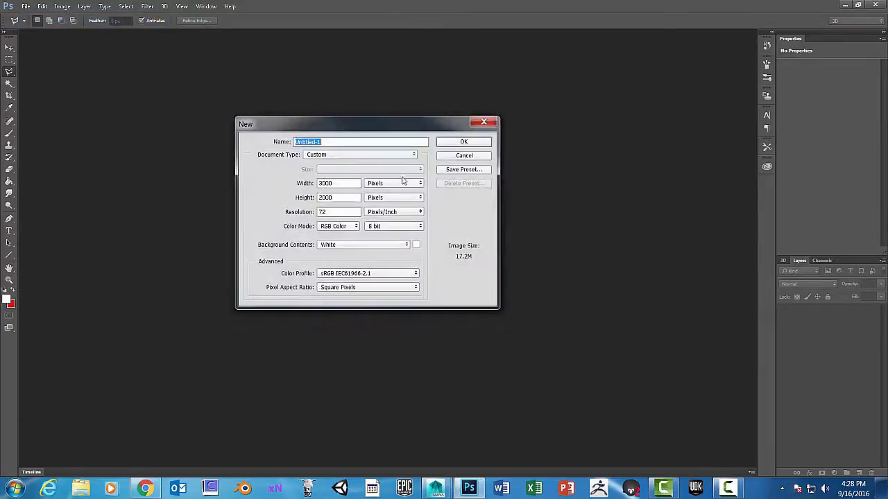
left_click(314, 182)
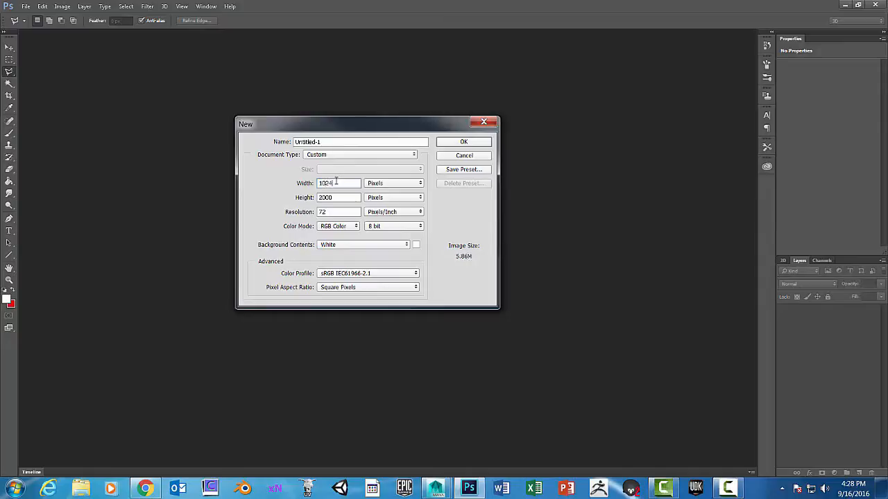
double_click(338, 198)
type("1024")
- Give the new document a custom background colour of 000000 and create it
left_click(357, 245)
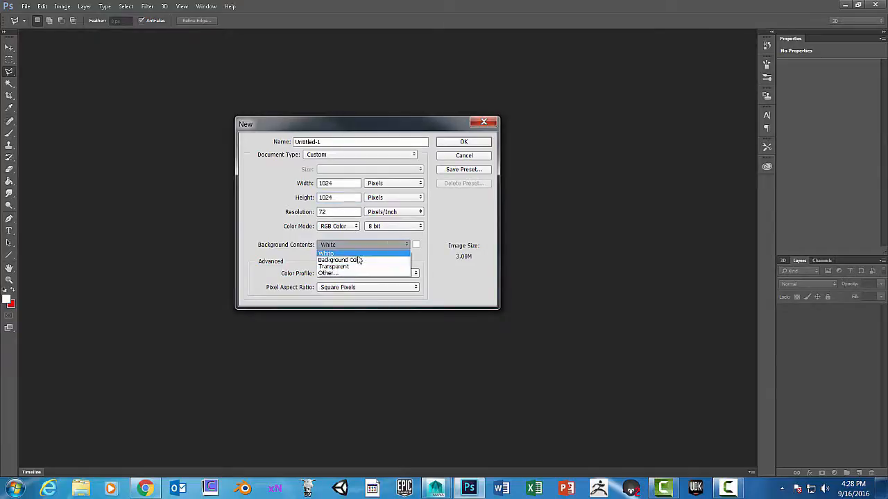
left_click(359, 260)
left_click(415, 244)
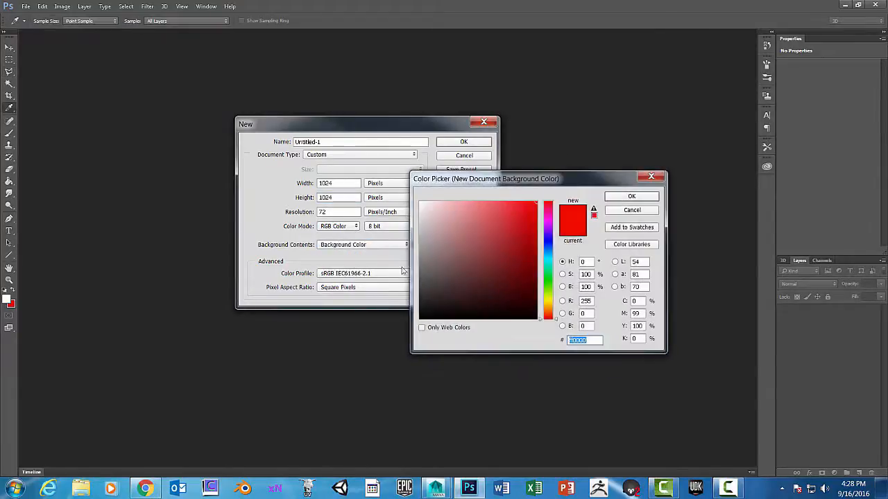
type("000000")
left_click(621, 198)
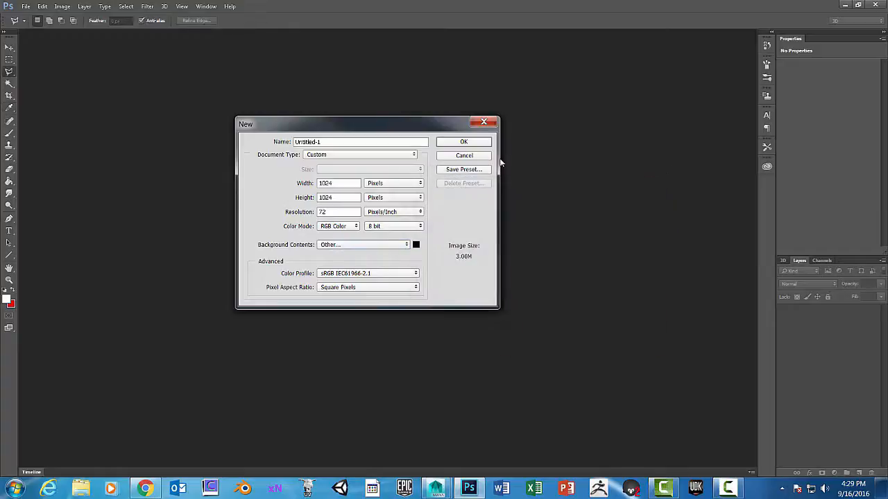
left_click(478, 143)
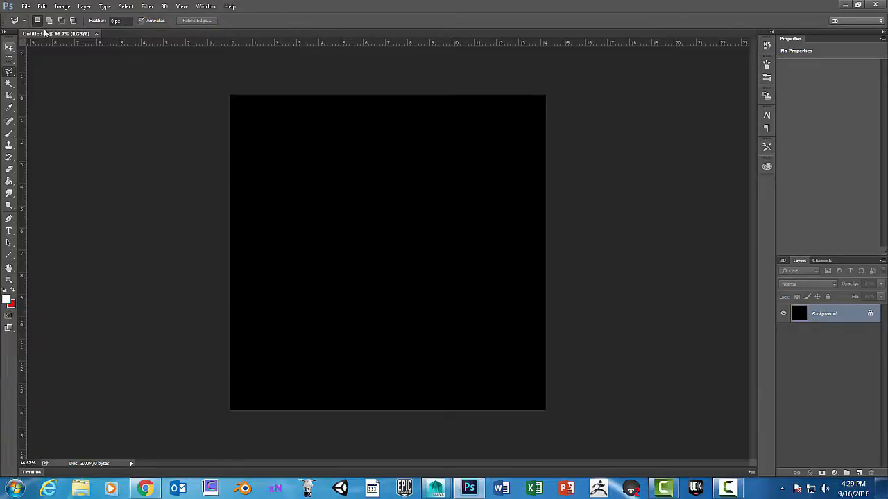
- Add four empty layers above the background and make Layer 1 the active layer
left_click(859, 473)
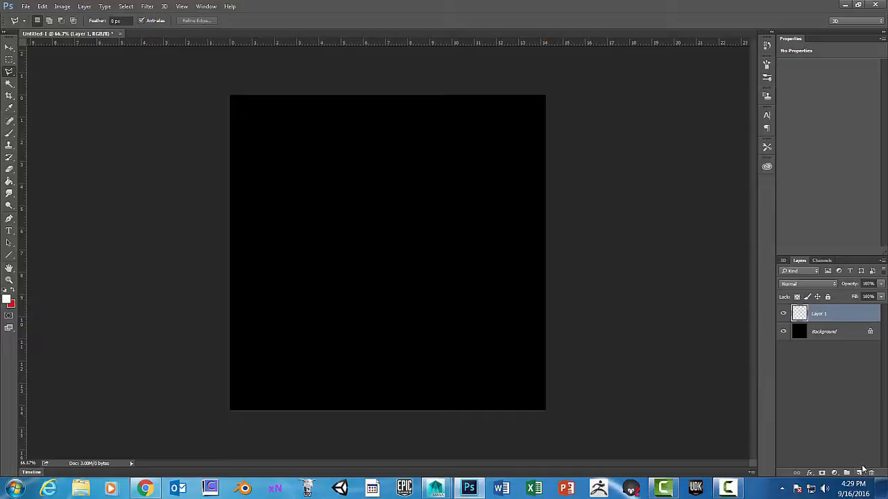
left_click(858, 473)
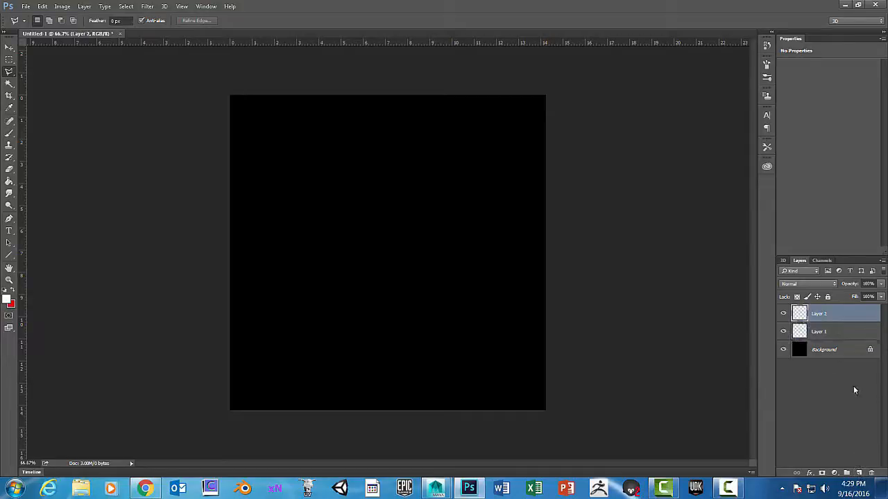
left_click(858, 473)
left_click(858, 473)
left_click(821, 367)
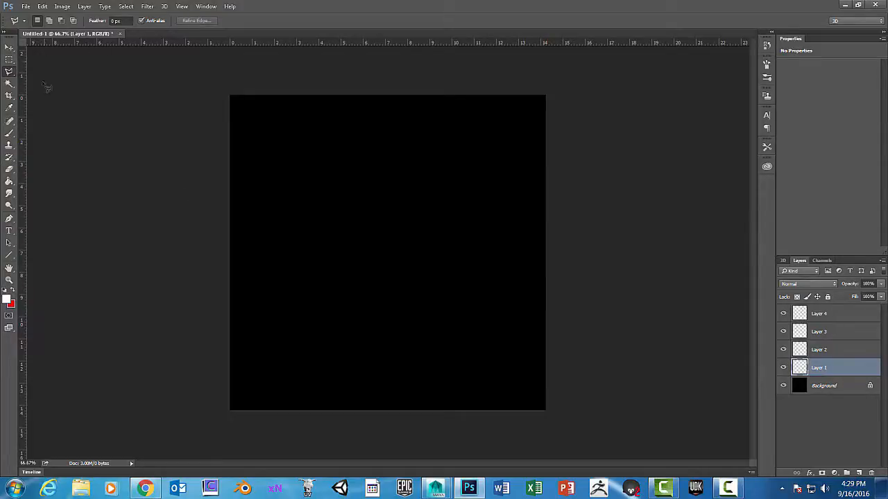
- Place vertical and horizontal guides at about 1 inch and draw a circular selection about 12 inches wide from their intersection
left_click_drag(25, 95, 253, 108)
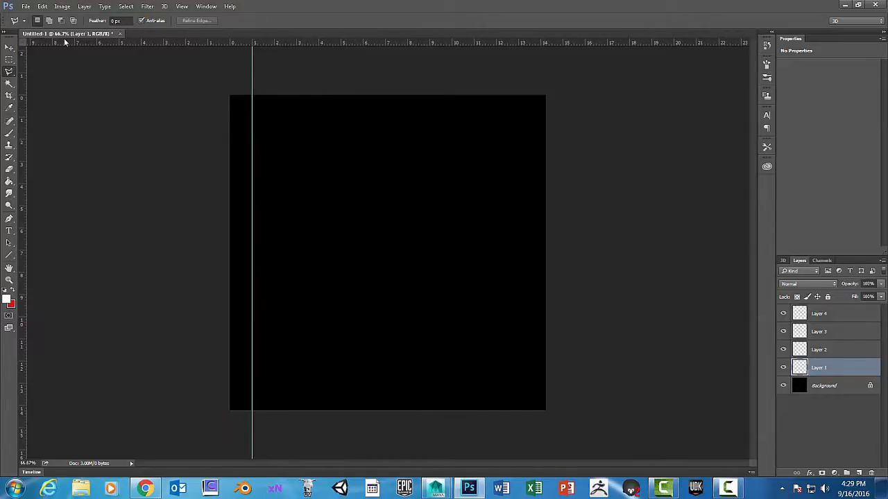
left_click_drag(65, 41, 99, 117)
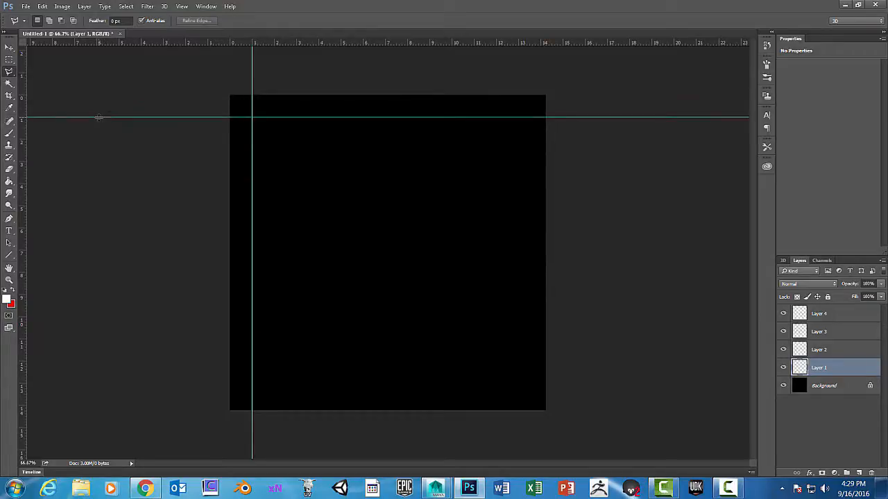
left_click(9, 60)
left_click(41, 67)
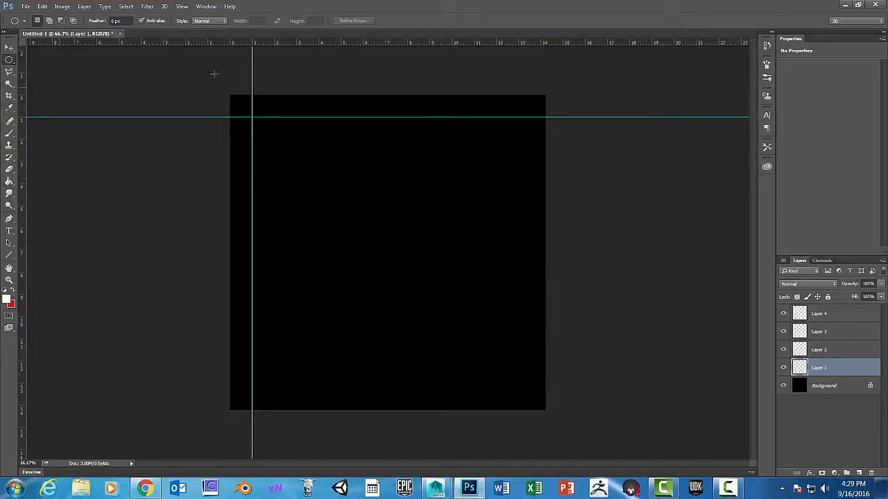
left_click(181, 6)
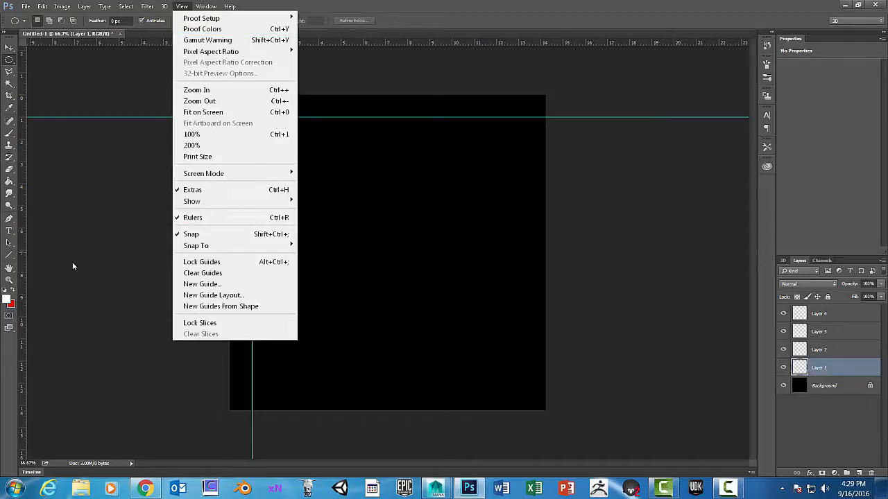
left_click(124, 235)
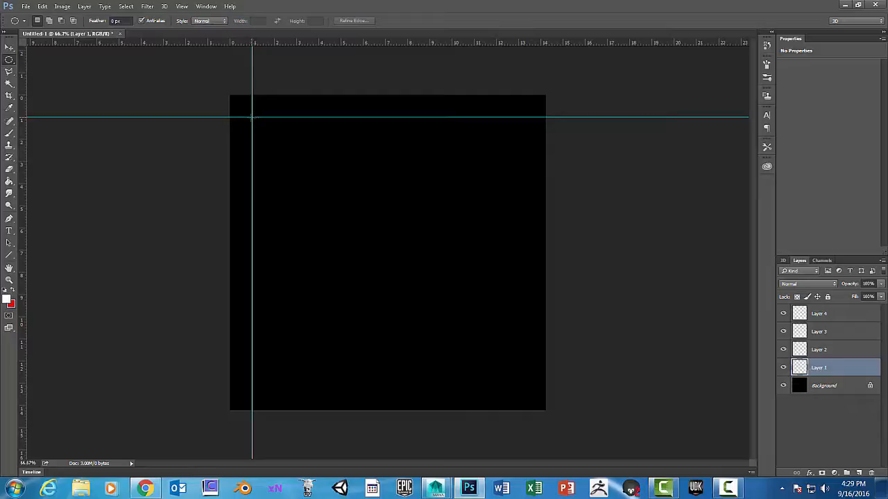
left_click_drag(253, 119, 522, 392, "shift")
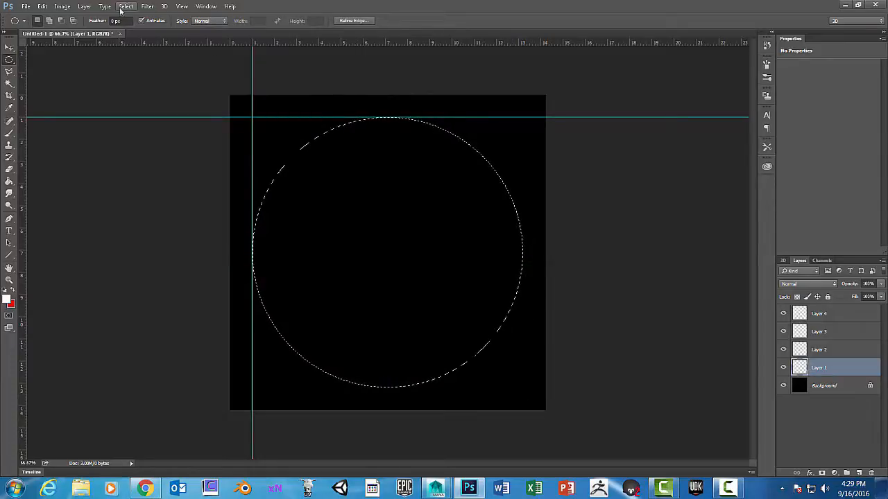
- Set the foreground colour to the mid grey 878787
left_click(7, 299)
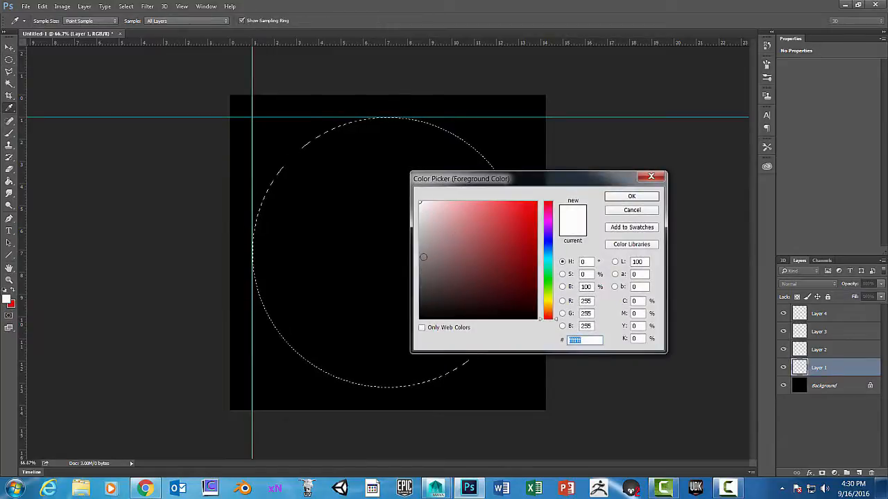
left_click(417, 258)
left_click_drag(417, 258, 418, 258)
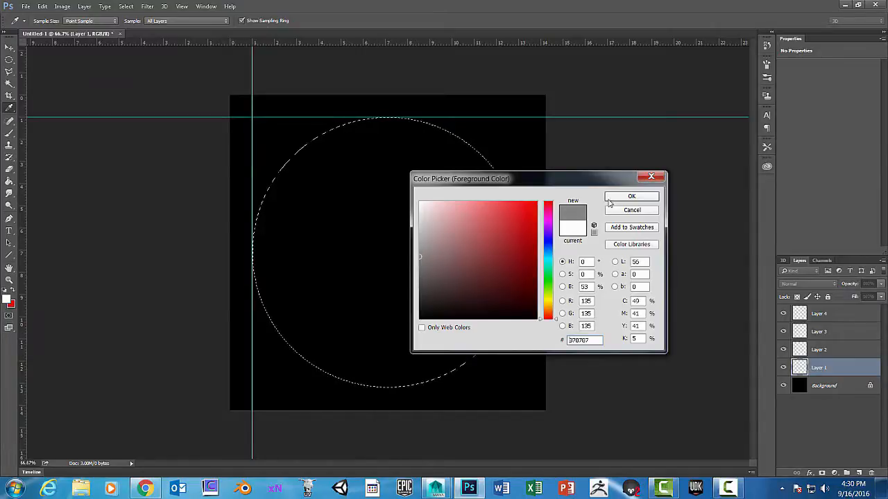
left_click(628, 198)
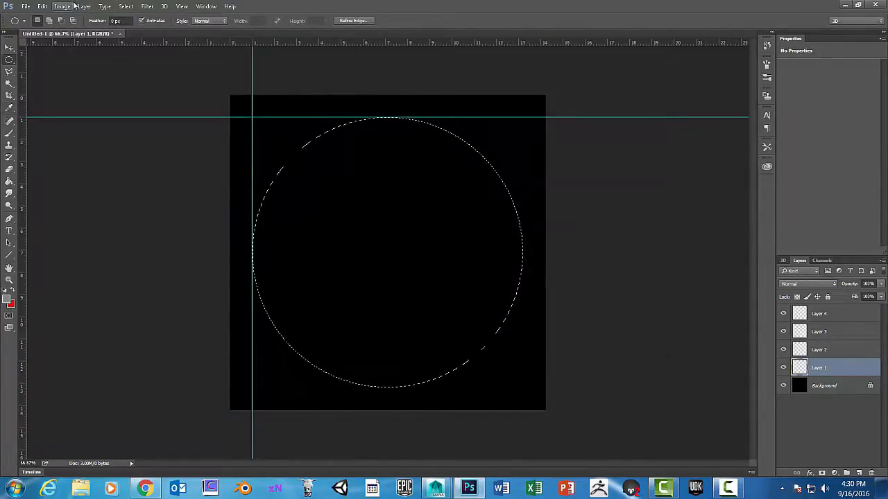
- Stroke the circular selection on Layer 1 with a 12 px grey line located inside the edge
left_click(63, 6)
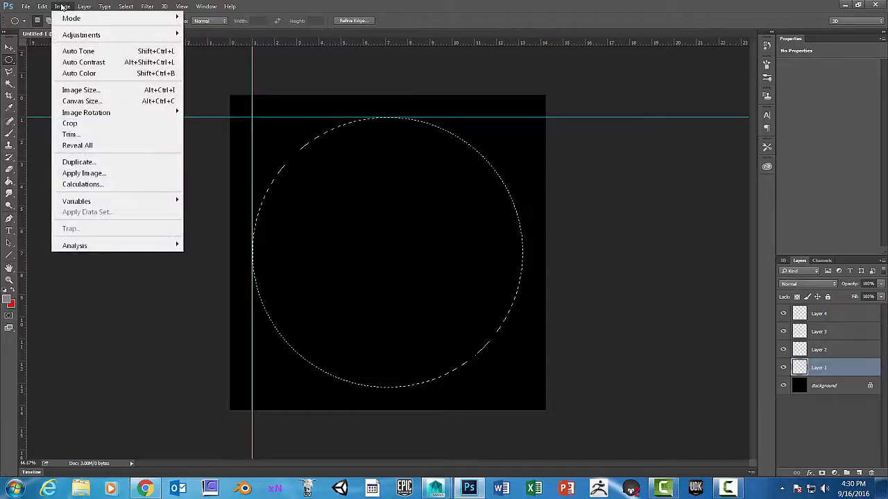
mouse_move(84, 6)
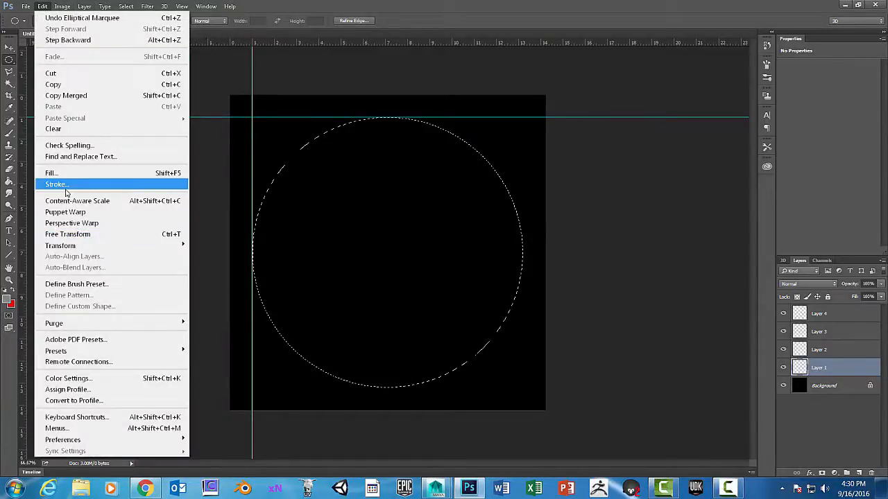
left_click(66, 187)
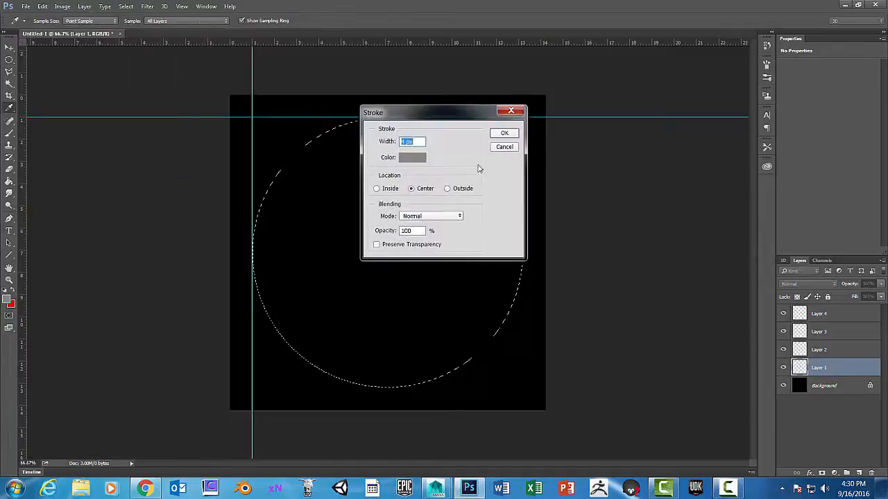
left_click_drag(405, 141, 398, 141)
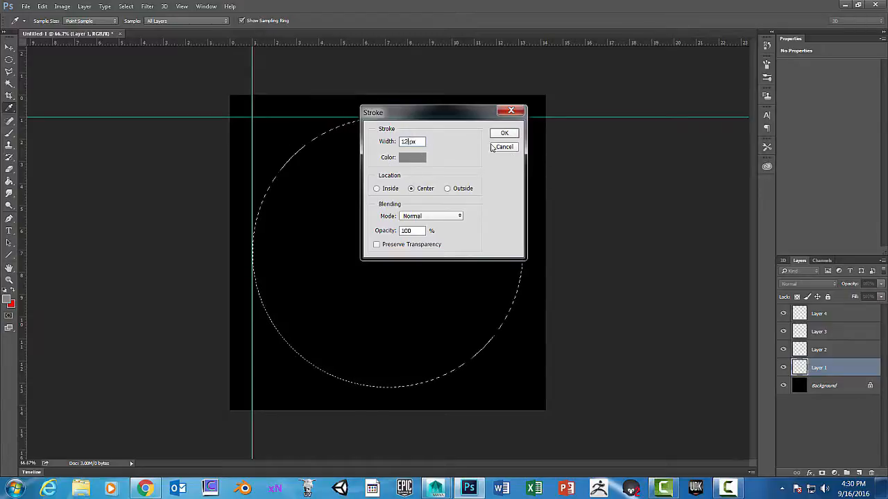
left_click(377, 189)
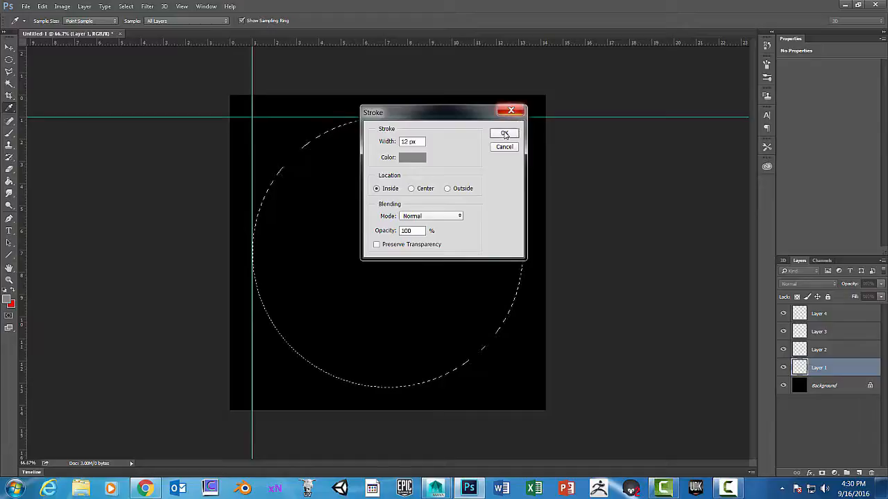
left_click(504, 133)
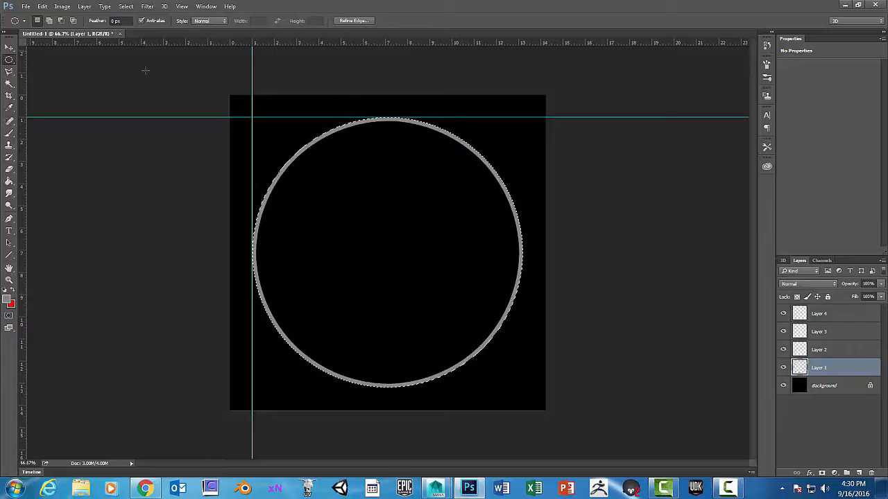
- Place a second vertical and horizontal guide at about 3 inches and deselect the stroked circle
left_click_drag(24, 138, 297, 147)
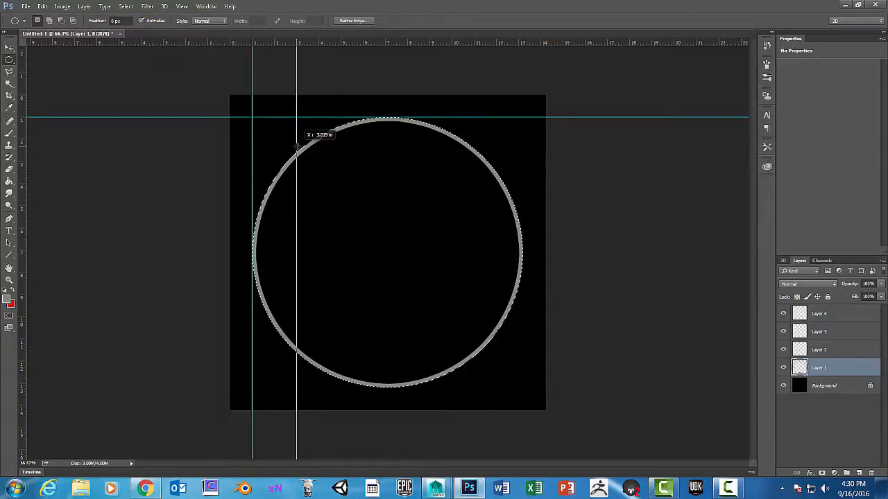
left_click_drag(44, 41, 71, 162)
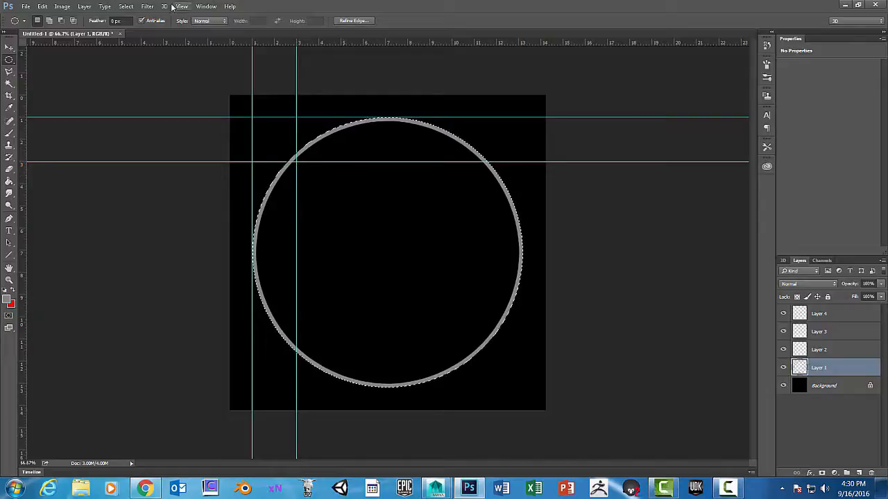
left_click(126, 6)
left_click(133, 28)
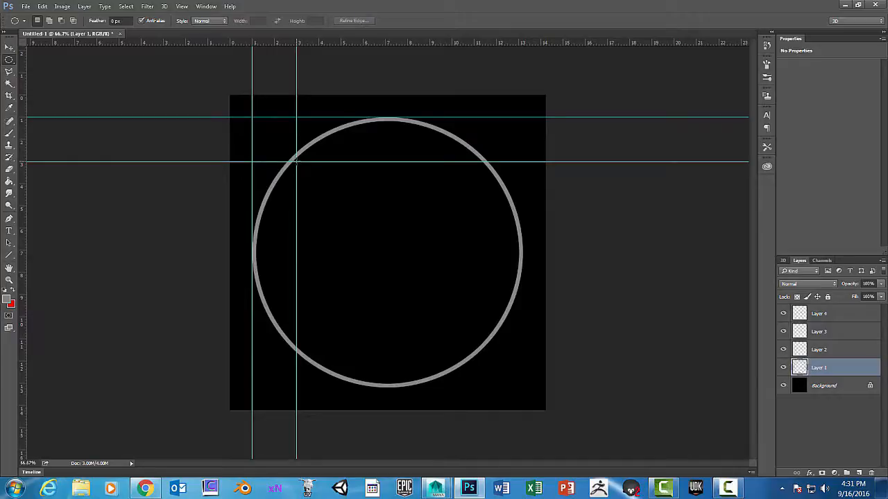
- Fill a circular selection about 8 inches wide, drawn from the 3-inch guide intersection, with the grey foreground colour and deselect it
left_click_drag(296, 161, 477, 356, "shift")
left_click(9, 180)
left_click(379, 273)
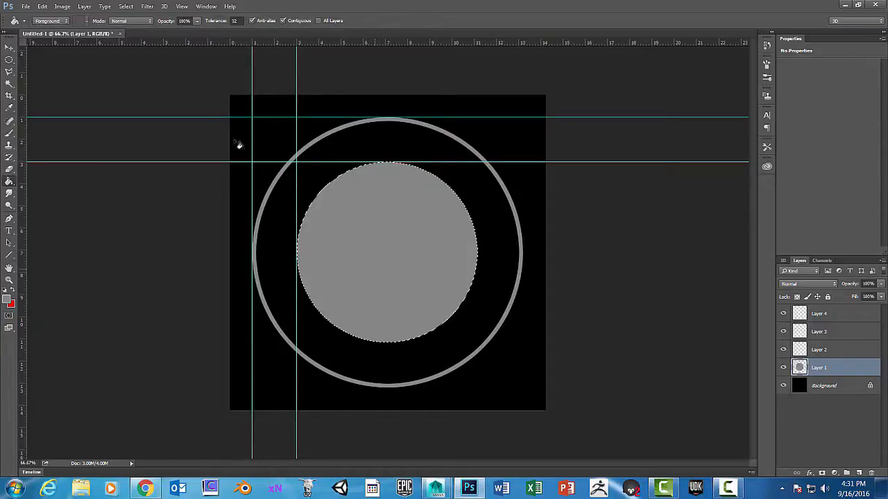
left_click(126, 6)
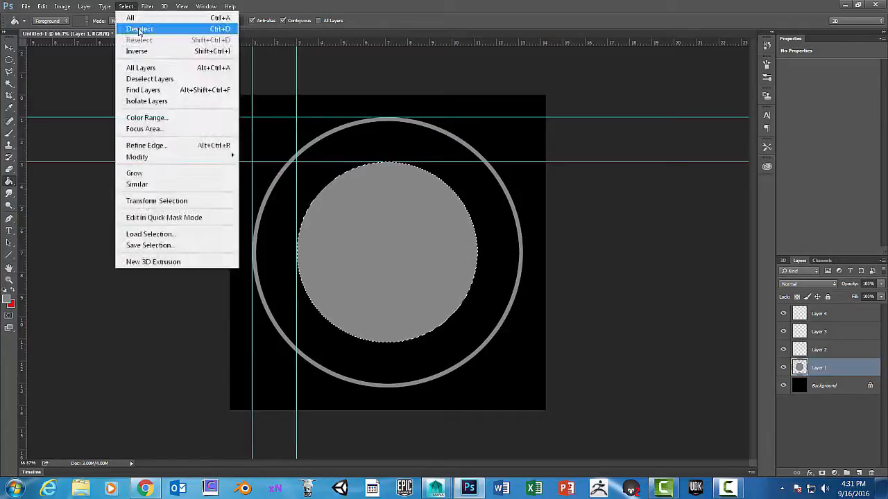
left_click(136, 28)
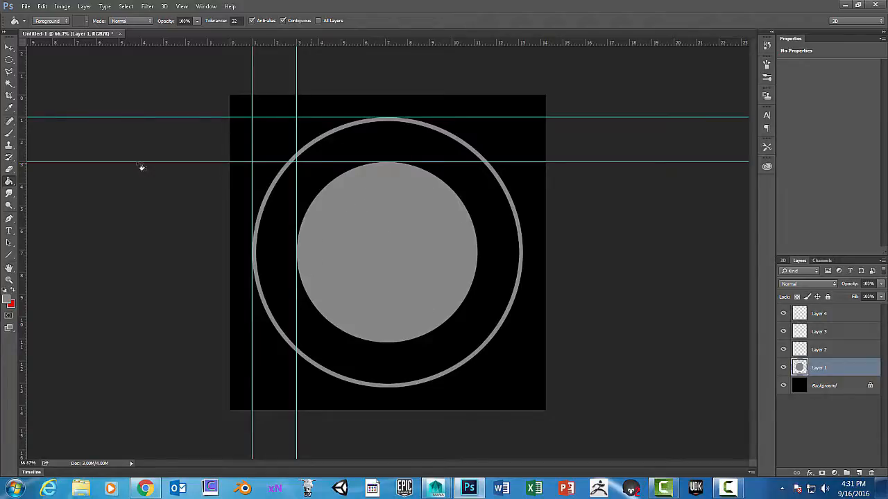
- Place vertical and horizontal guides at about 4 inches and draw a circular selection about 6 inches wide from their intersection
left_click(8, 60)
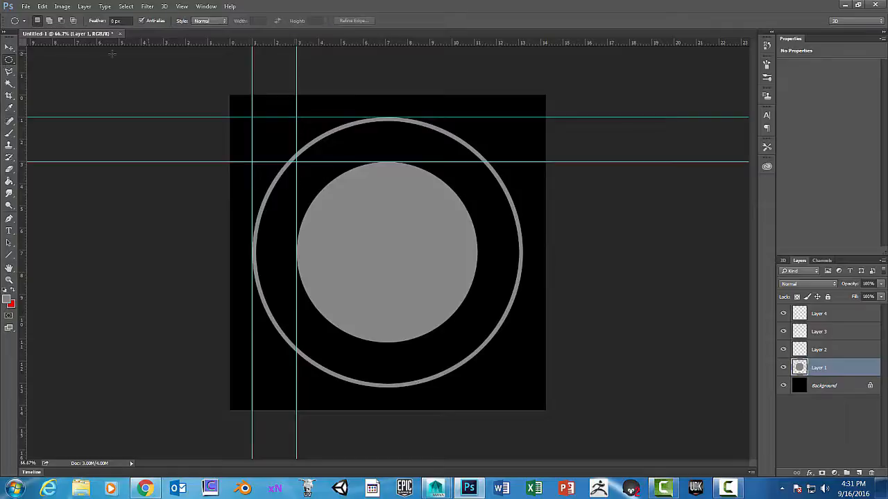
left_click_drag(326, 119, 319, 119)
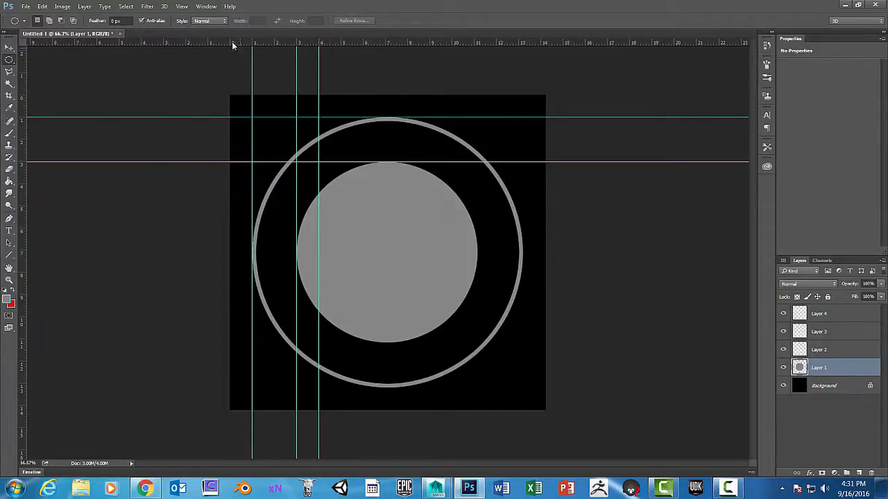
left_click_drag(42, 41, 48, 184)
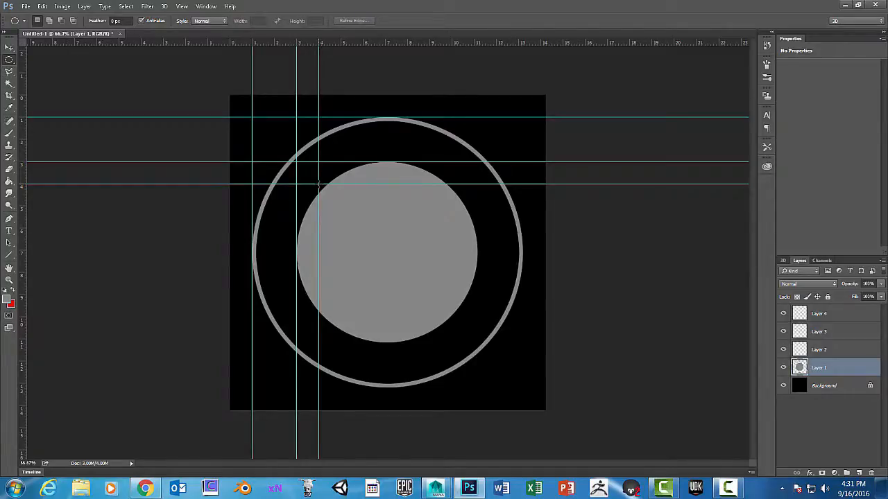
left_click_drag(319, 185, 475, 320)
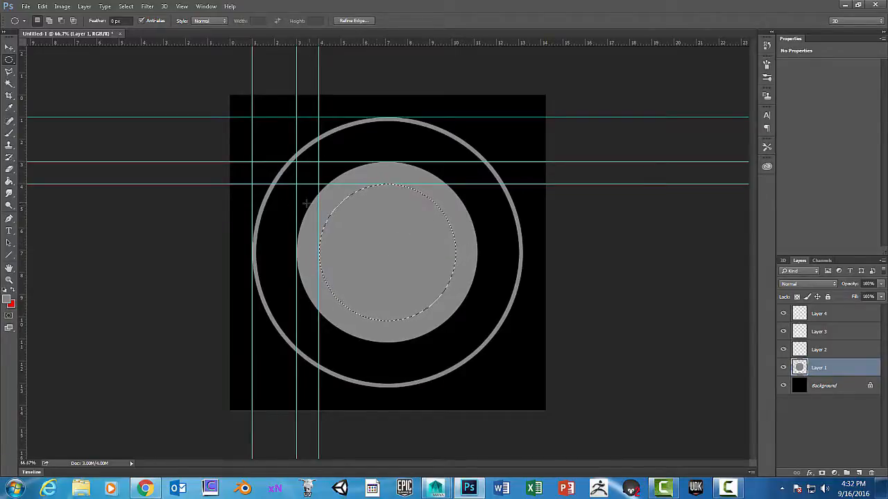
- Fill the 6-inch circular selection on Layer 1 with a darker grey foreground colour, #646464, and deselect it
left_click(8, 300)
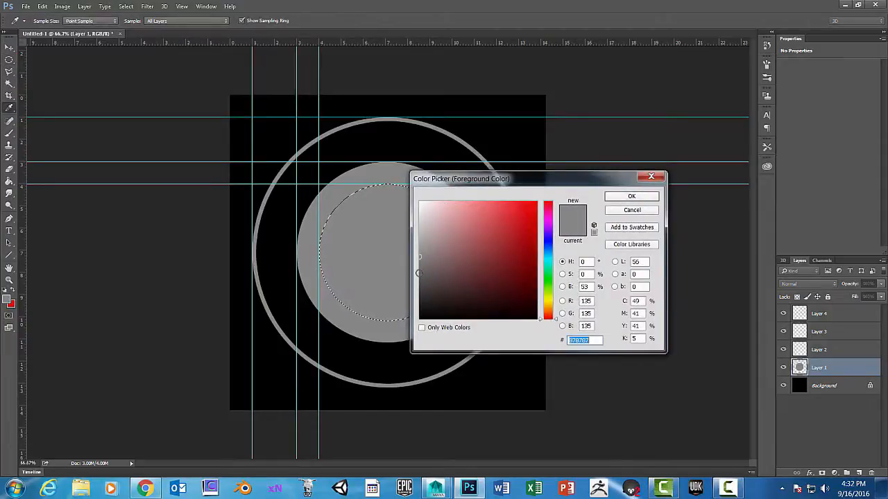
left_click(418, 273)
left_click(615, 200)
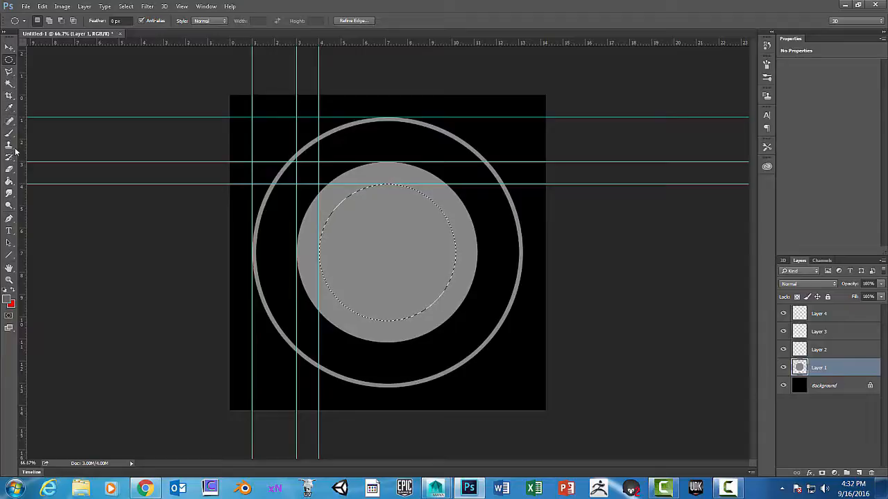
left_click(9, 181)
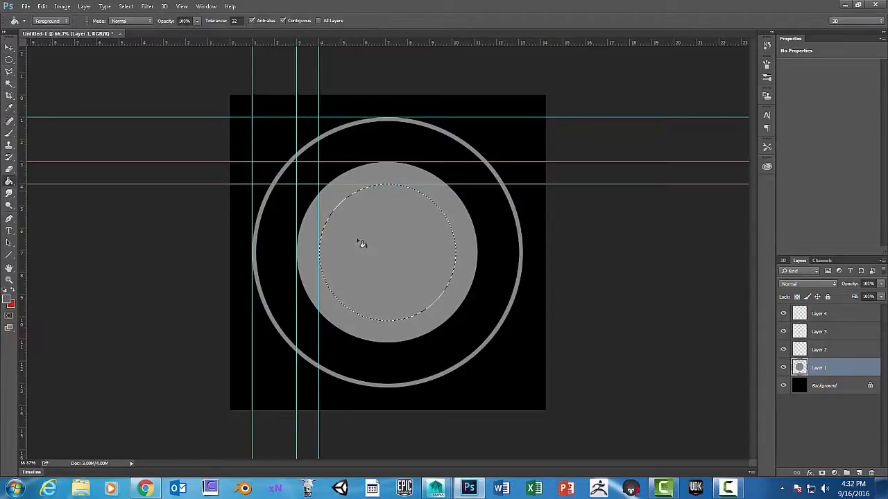
left_click(409, 251)
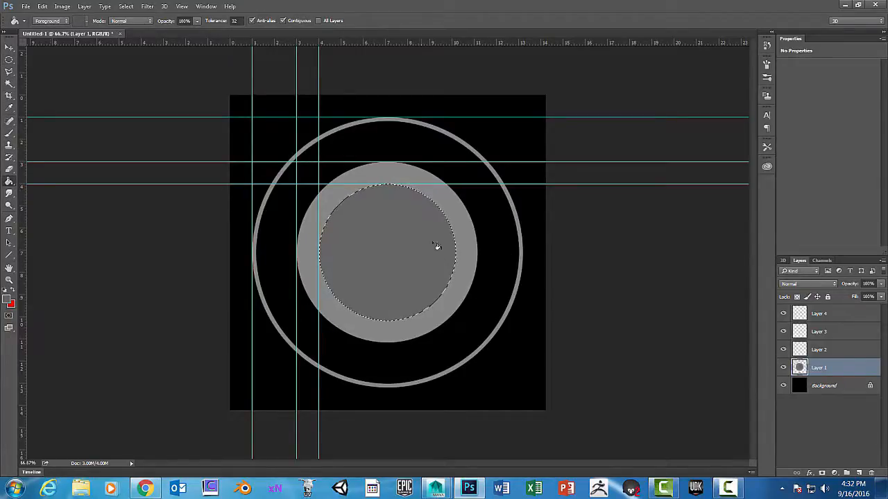
left_click(126, 6)
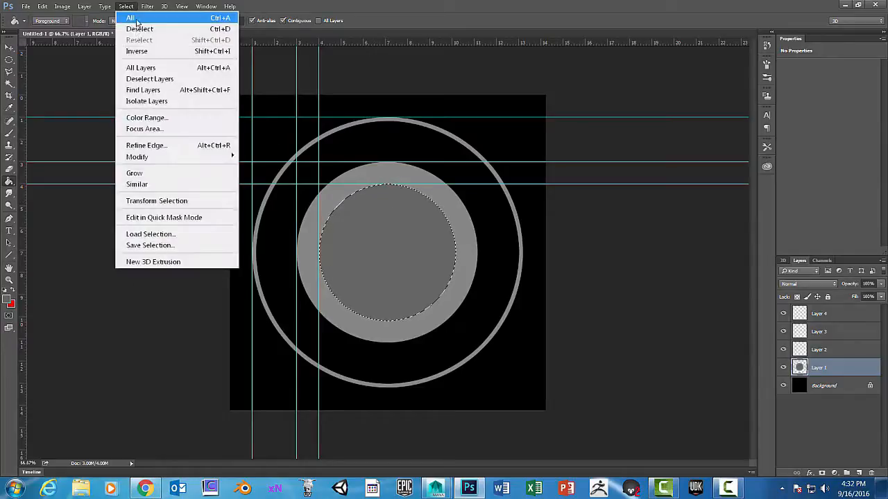
left_click(135, 26)
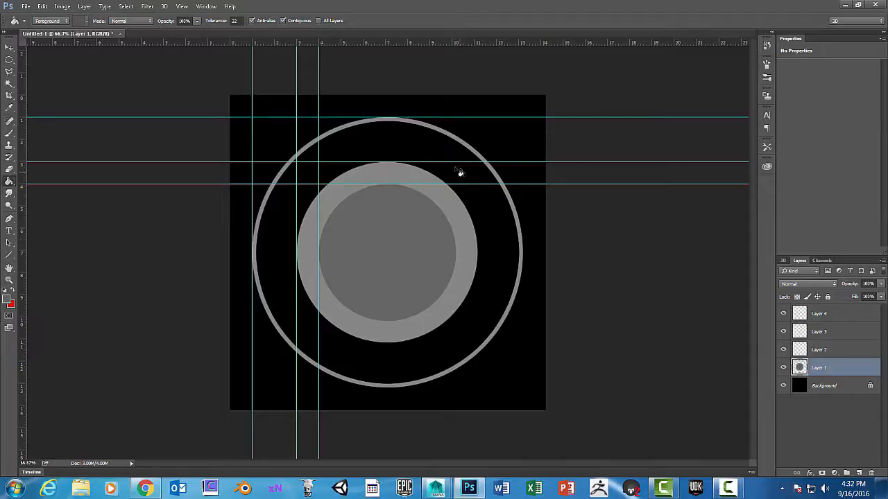
- Set the foreground colour to #454141 and fill the band between the thin outer ring and the inner grey circle
left_click(8, 299)
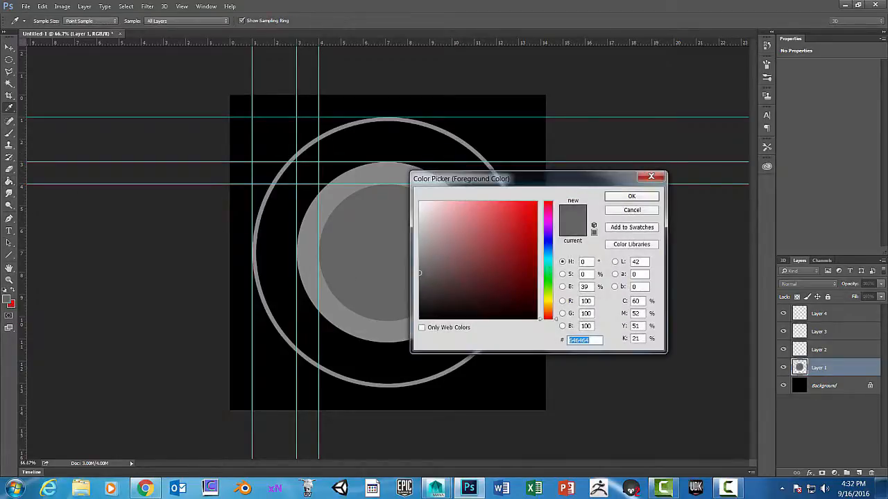
type("454141")
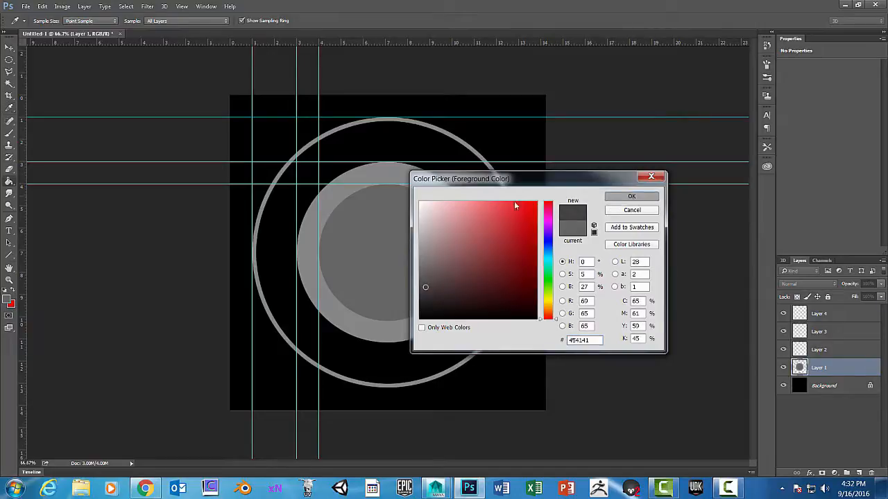
key("Return")
left_click(379, 147)
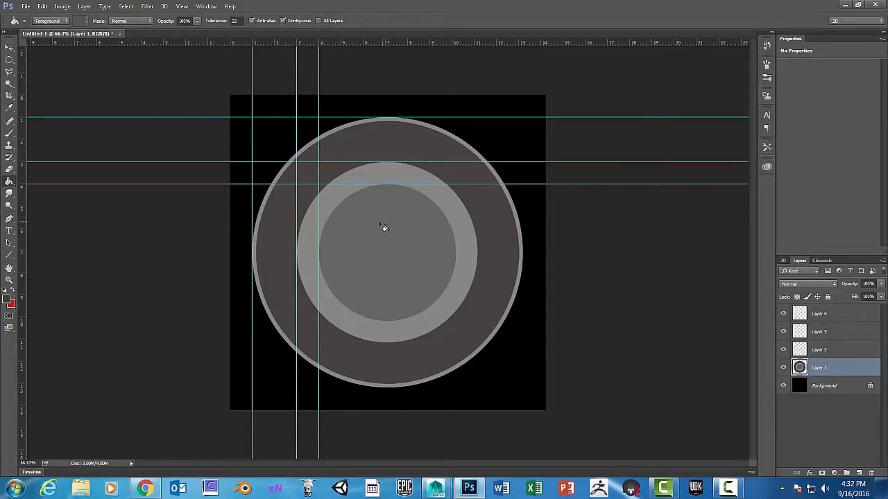
- Place a vertical and a horizontal guide through the centre of the circles at about 7 inches
left_click_drag(19, 152, 388, 182)
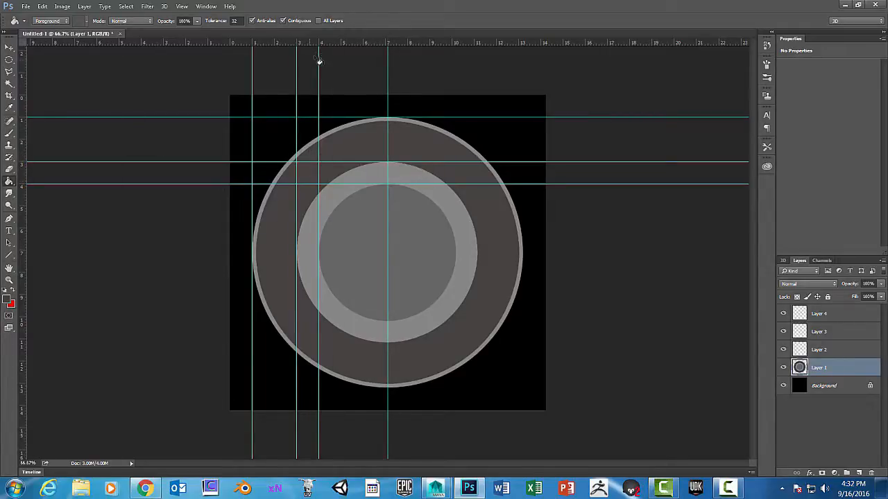
left_click_drag(323, 42, 371, 253)
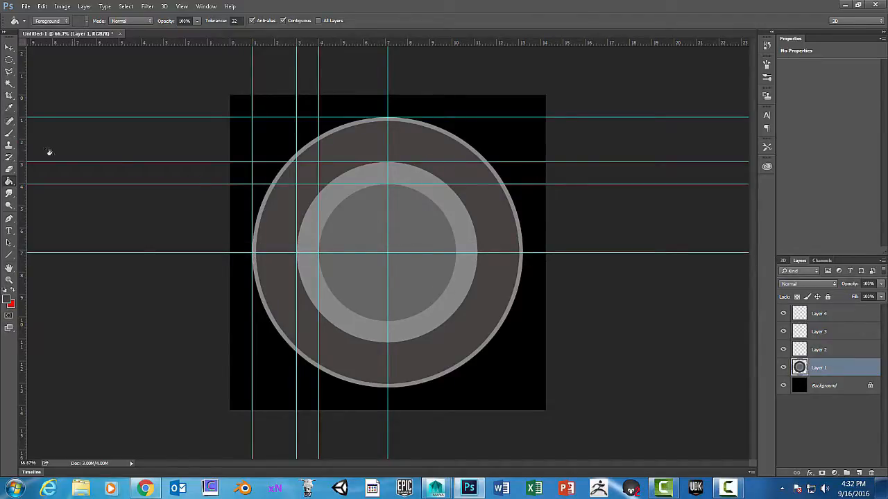
left_click(13, 62)
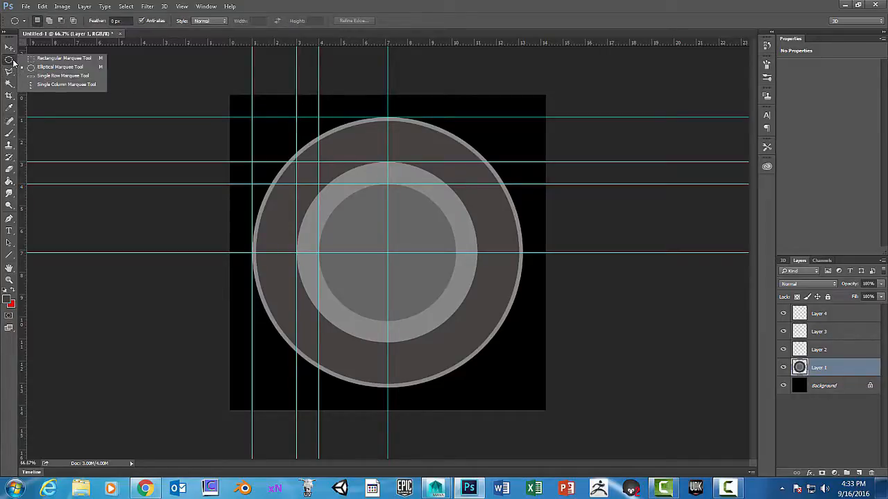
left_click(62, 75)
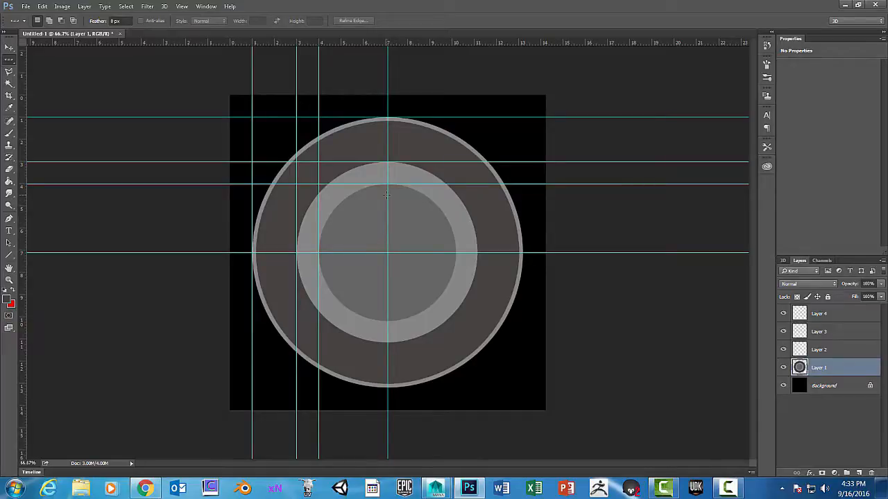
left_click_drag(387, 195, 411, 269)
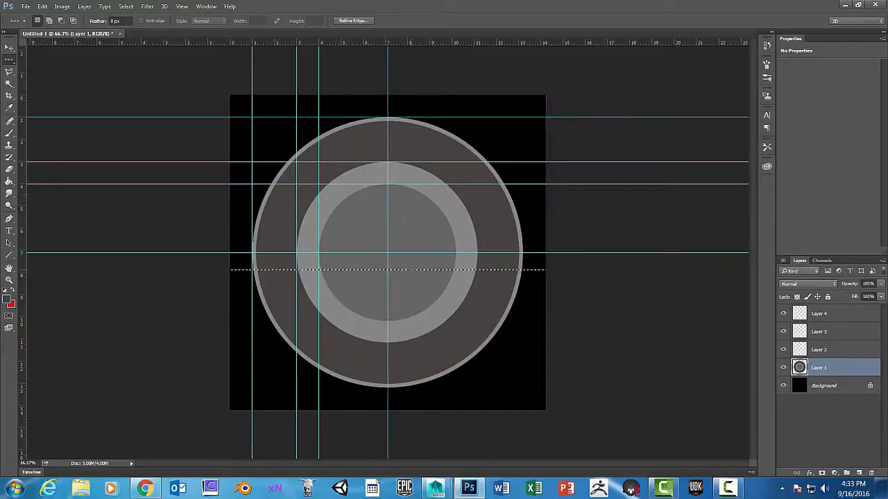
key("ctrl+d")
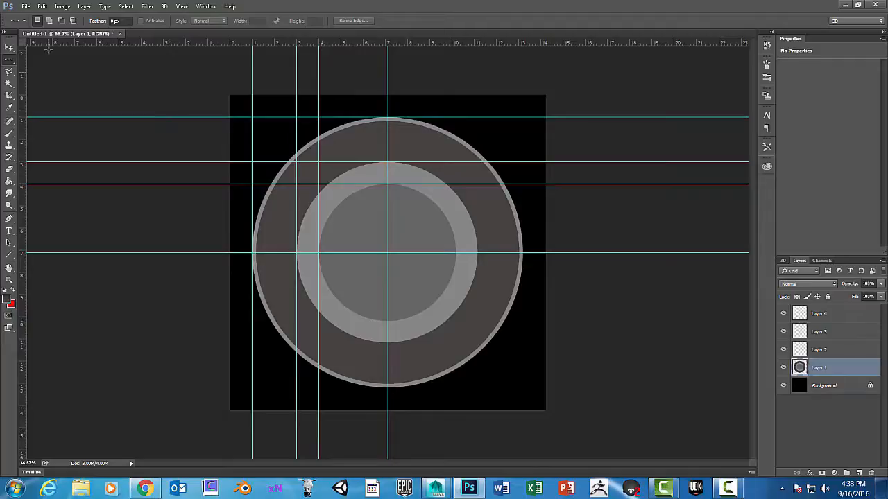
left_click(12, 71)
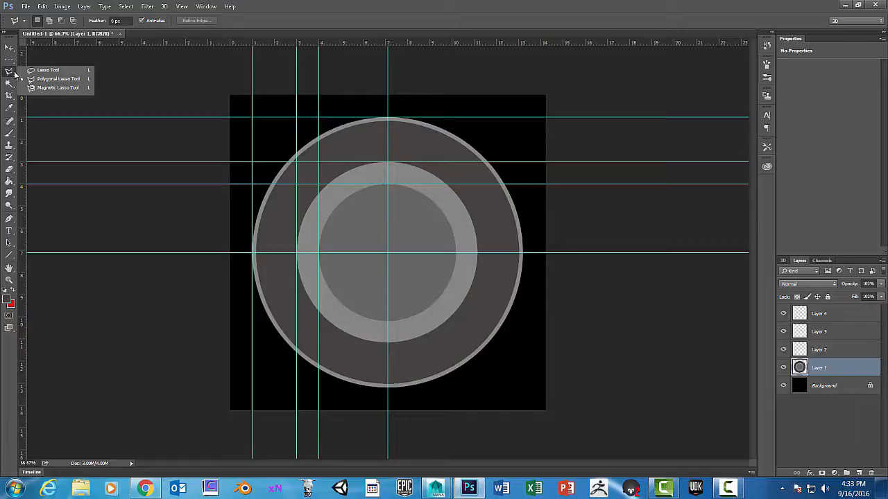
- Draw a very narrow rectangular selection about 6 inches tall along the vertical centre guide inside the innermost circle
left_click(10, 60)
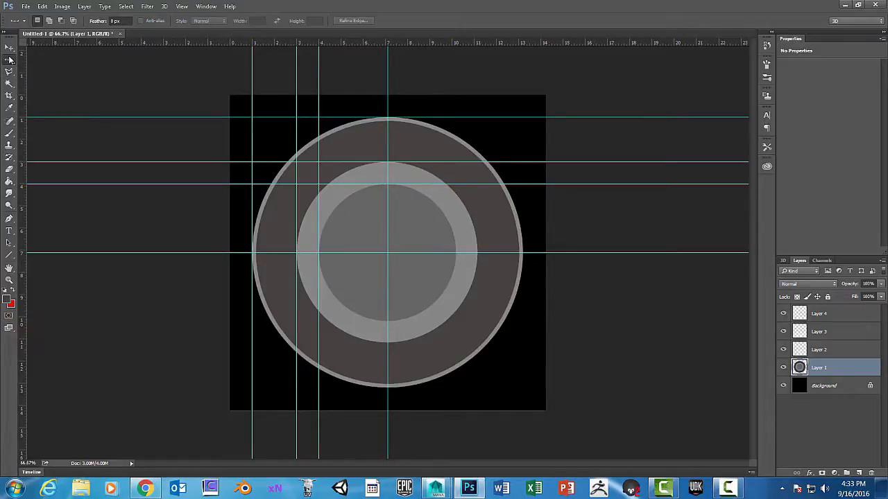
right_click(10, 60)
left_click(48, 59)
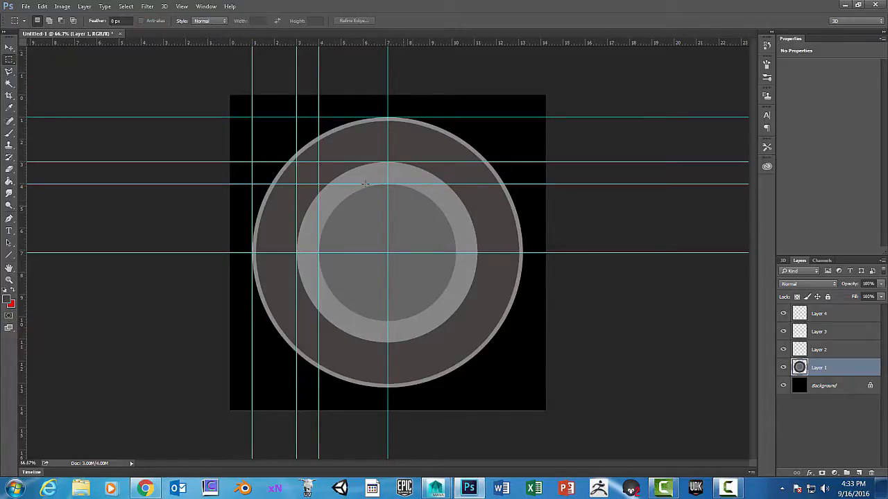
left_click_drag(384, 189, 386, 317)
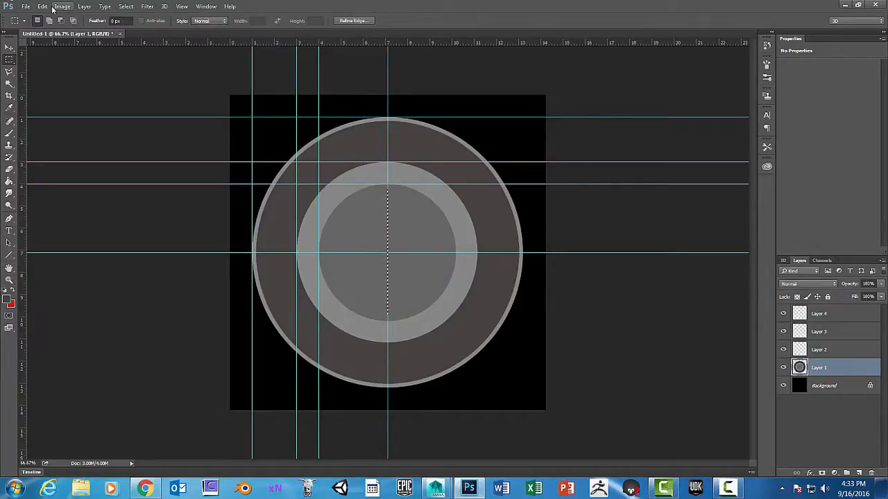
- Set the foreground colour to black, #000000
left_click(8, 301)
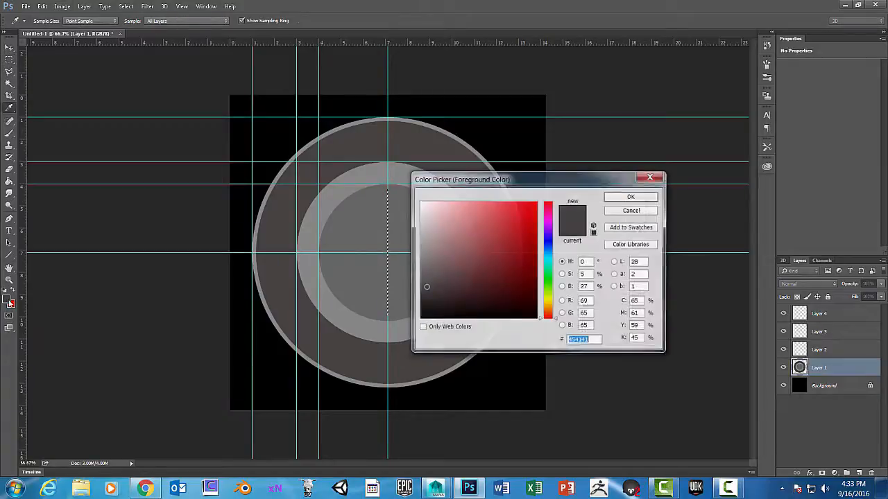
left_click(421, 319)
left_click(643, 199)
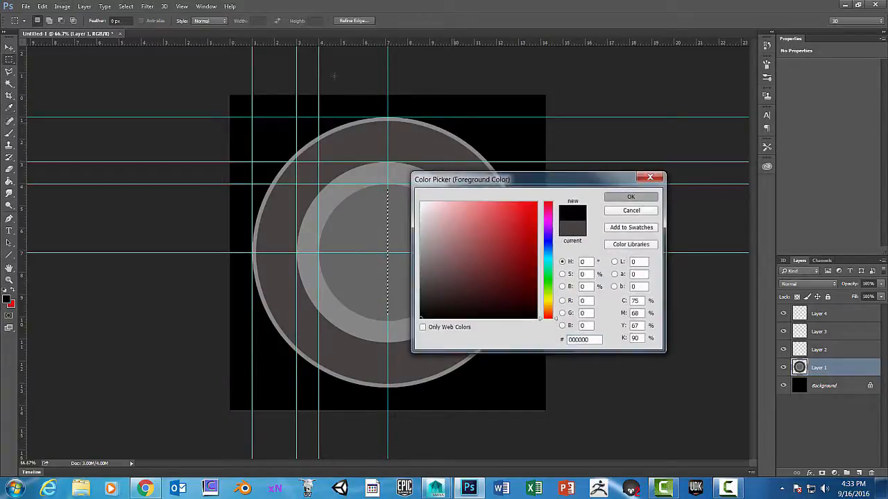
- Try to stroke the narrow selection with a 12 px black line located inside its edge
left_click(48, 7)
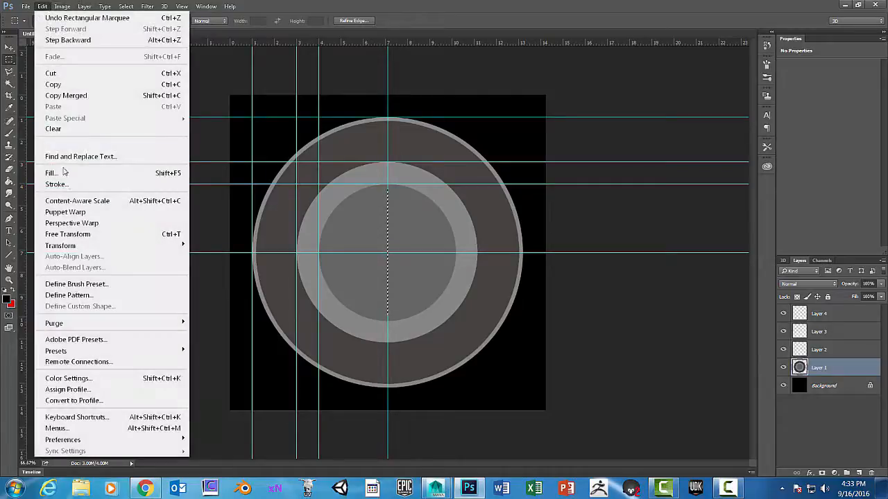
left_click(66, 185)
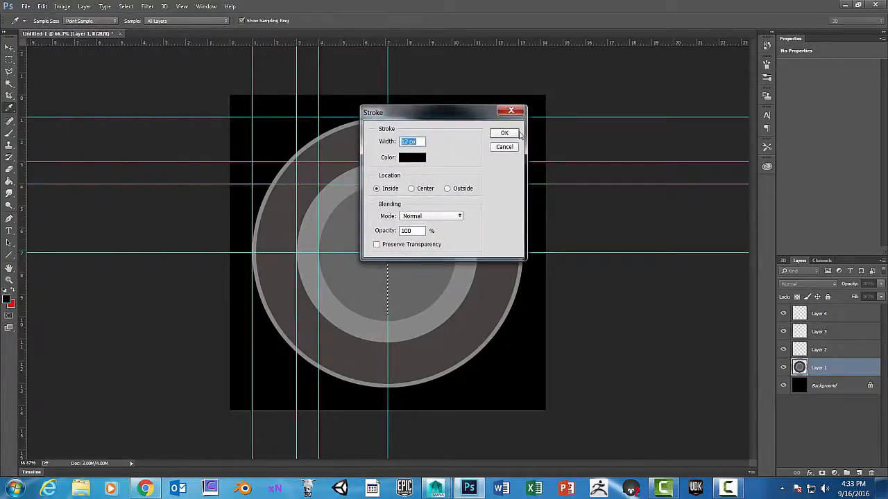
left_click(505, 133)
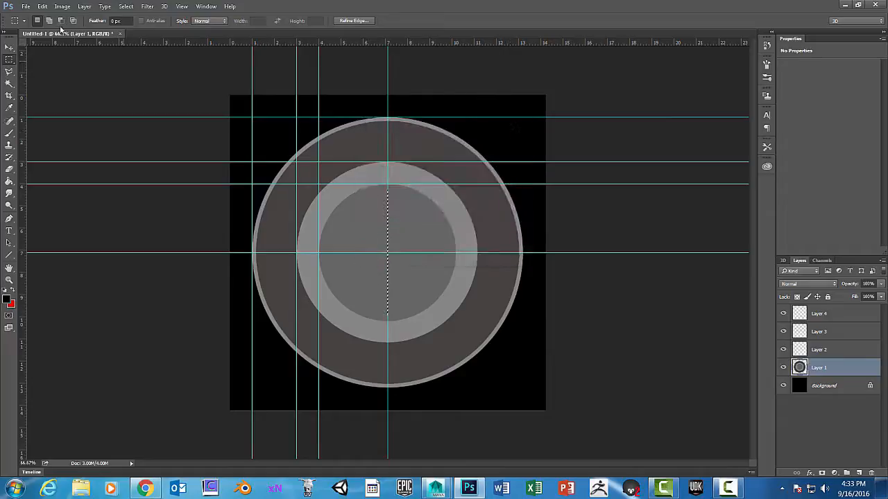
- Stroke the narrow vertical selection with a 12 px black line located outside its edge and deselect it
left_click(42, 6)
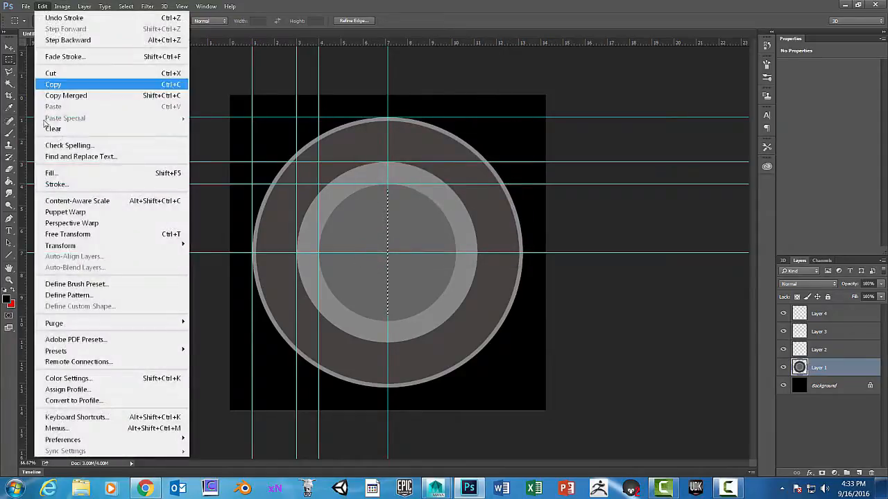
left_click(59, 185)
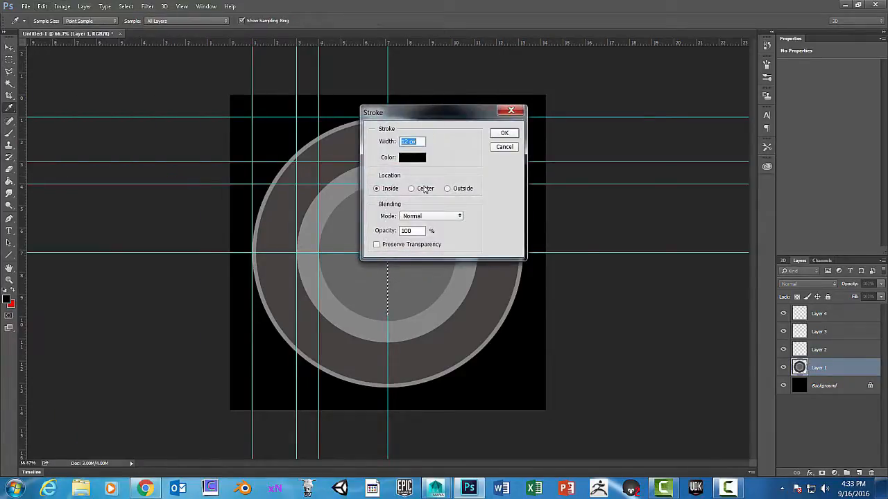
left_click(447, 188)
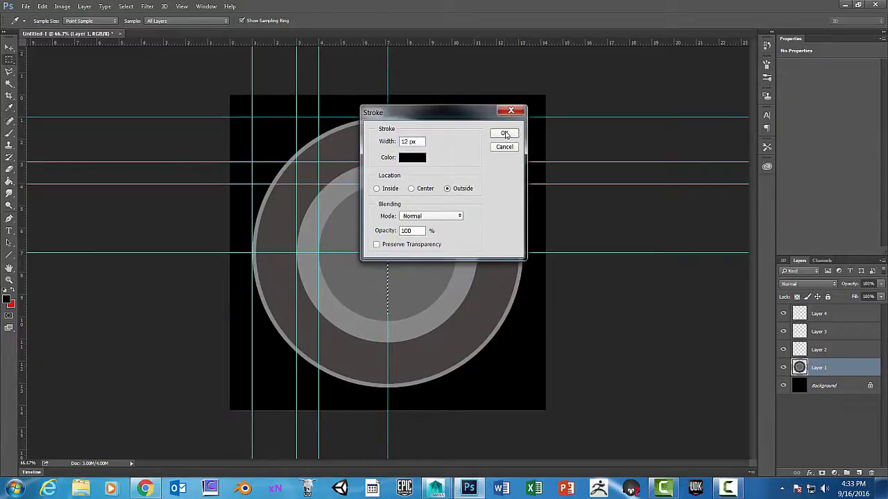
left_click(504, 134)
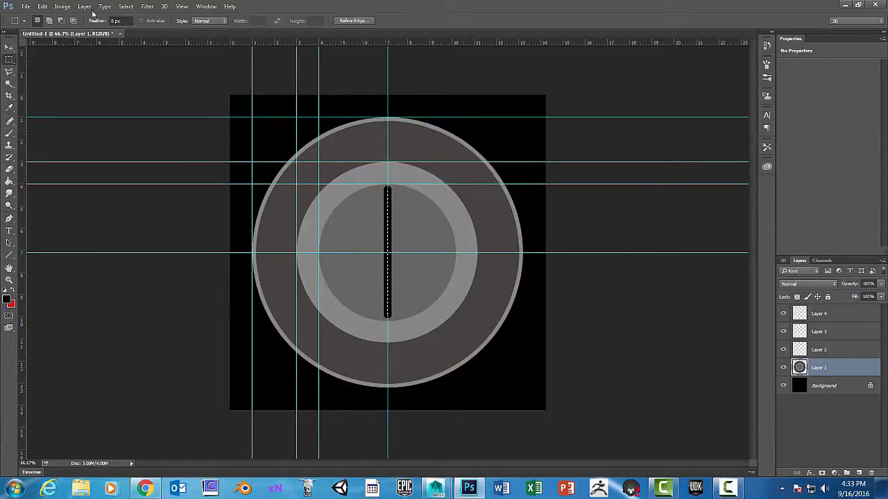
left_click(125, 7)
left_click(136, 27)
- Toggle Layer 1's visibility off and back on, and clear all guides from the canvas
left_click(783, 368)
left_click(783, 367)
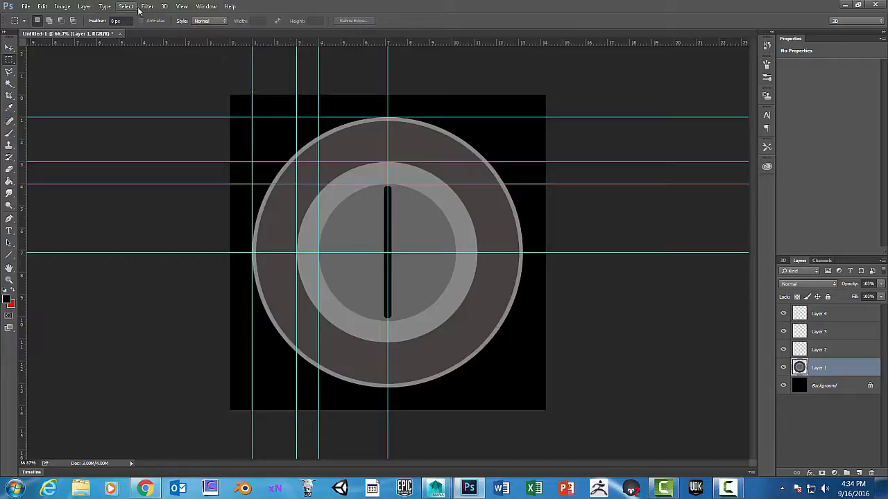
left_click(182, 7)
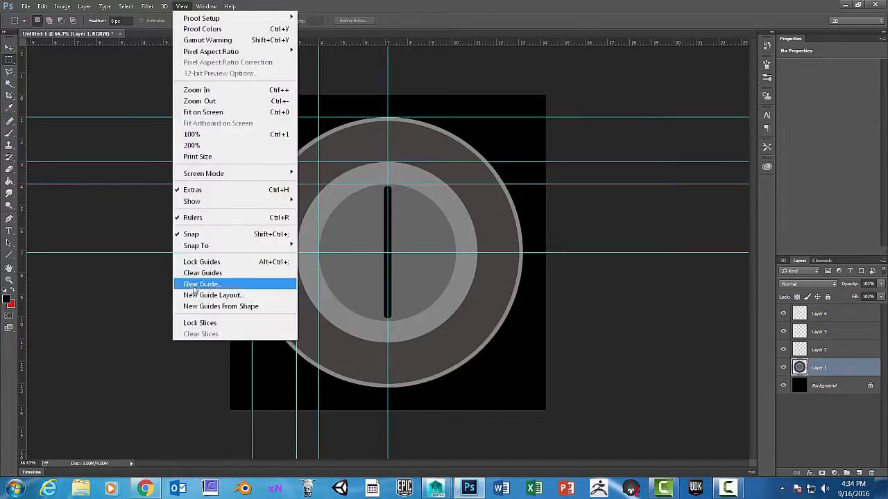
left_click(196, 274)
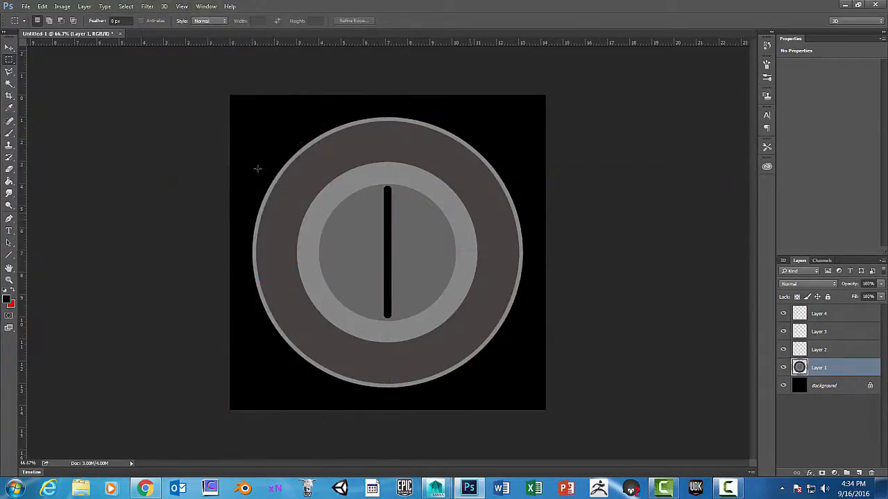
- Apply a Gaussian Blur with a 2.0 pixel radius to Layer 1
left_click(147, 6)
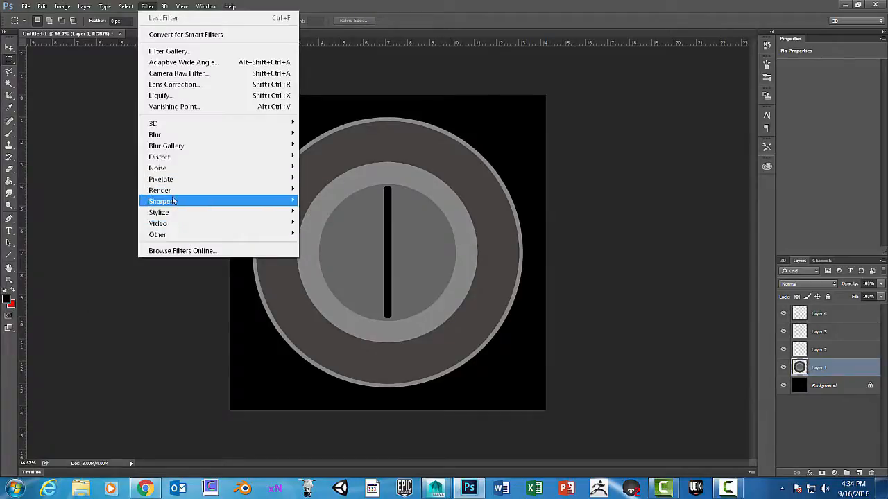
mouse_move(160, 136)
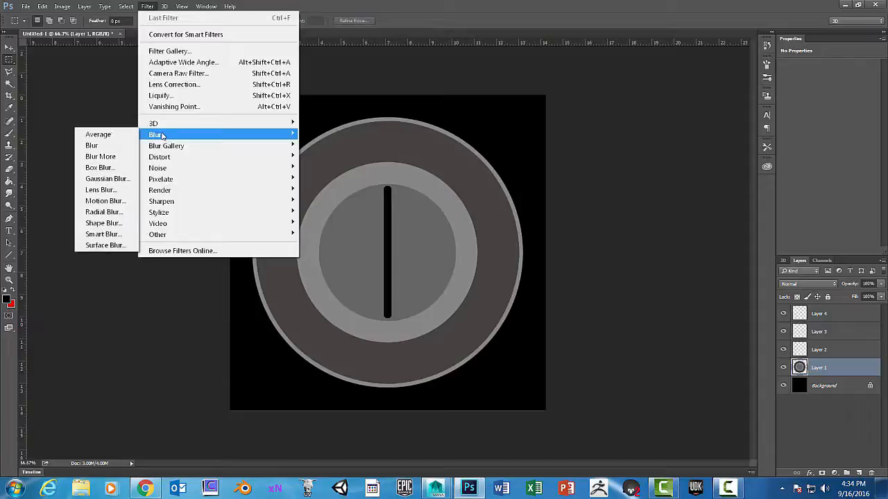
left_click(109, 180)
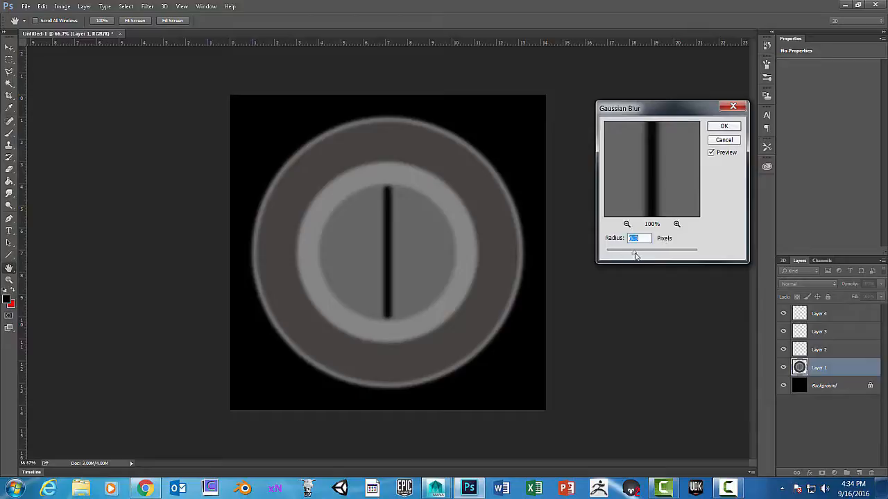
left_click_drag(635, 255, 616, 257)
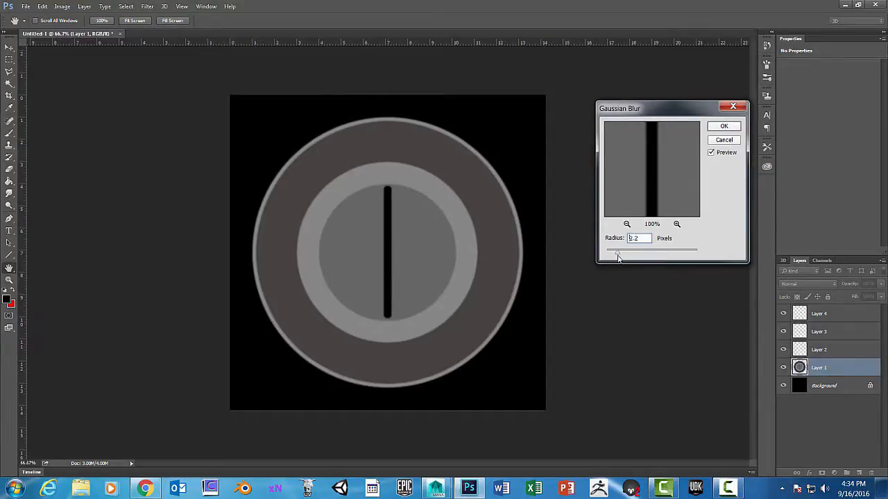
left_click(642, 237)
type("2.0")
key("Return")
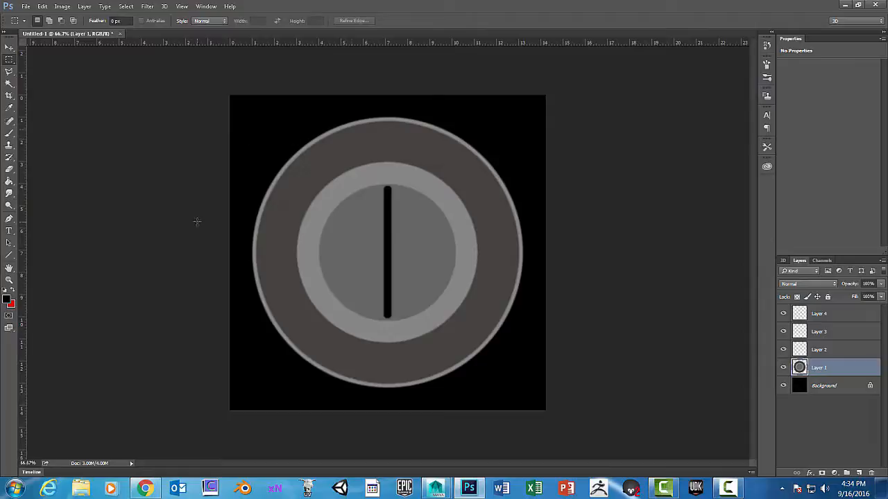
- Save the layered image as Crate_Detail_01 in Photoshop format in the sourceimages folder, with Maximize Compatibility on
left_click(25, 6)
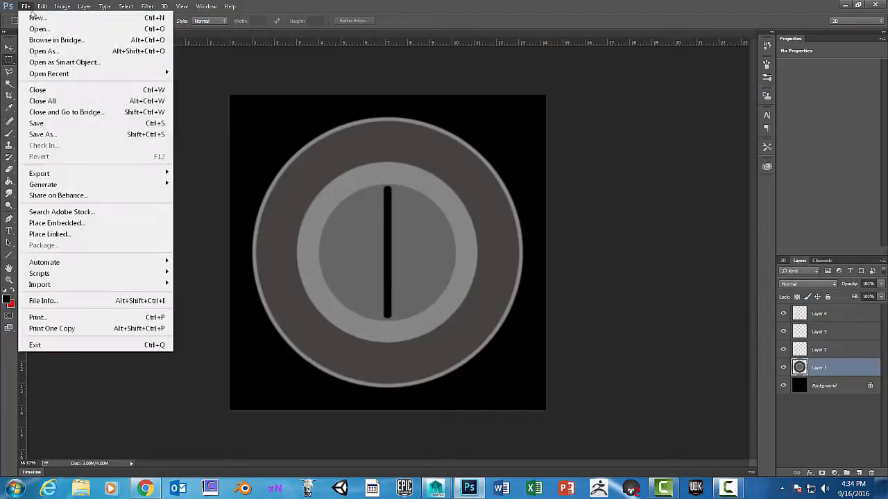
left_click(48, 135)
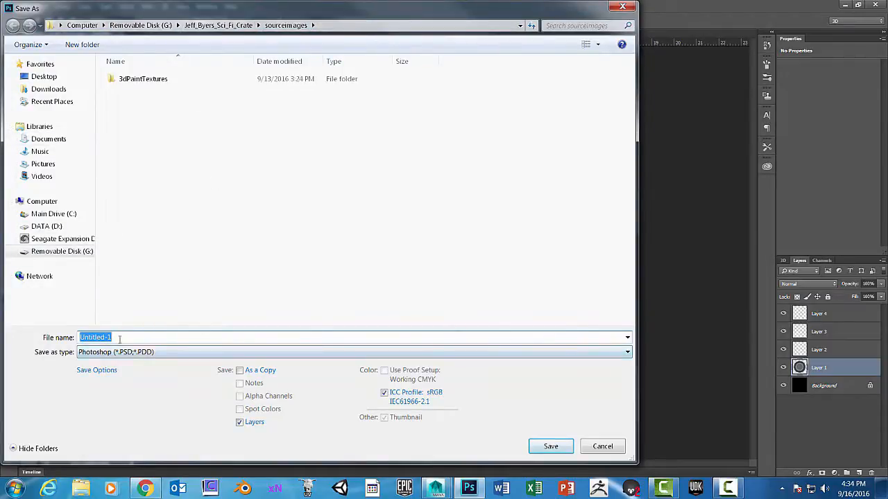
left_click_drag(139, 338, 70, 338)
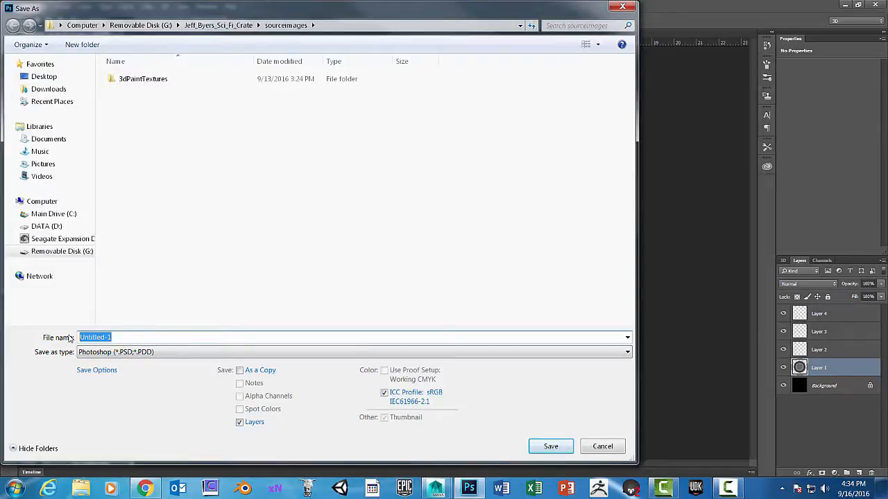
type("C")
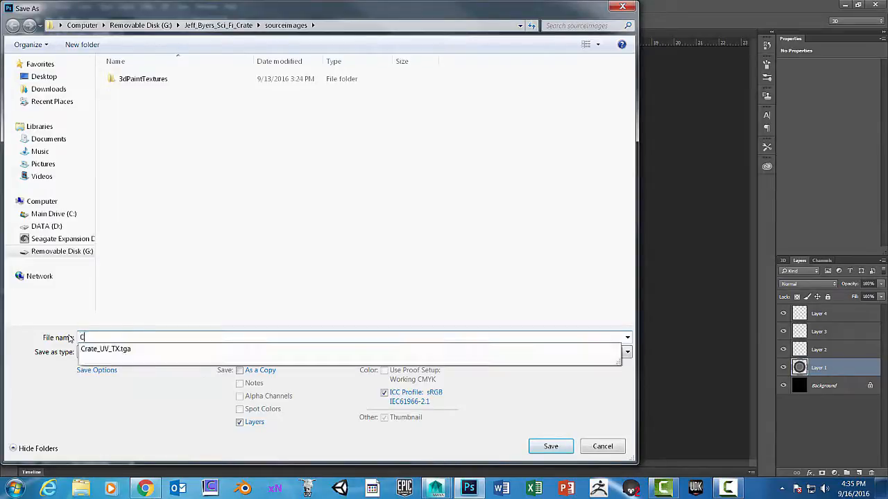
type("et")
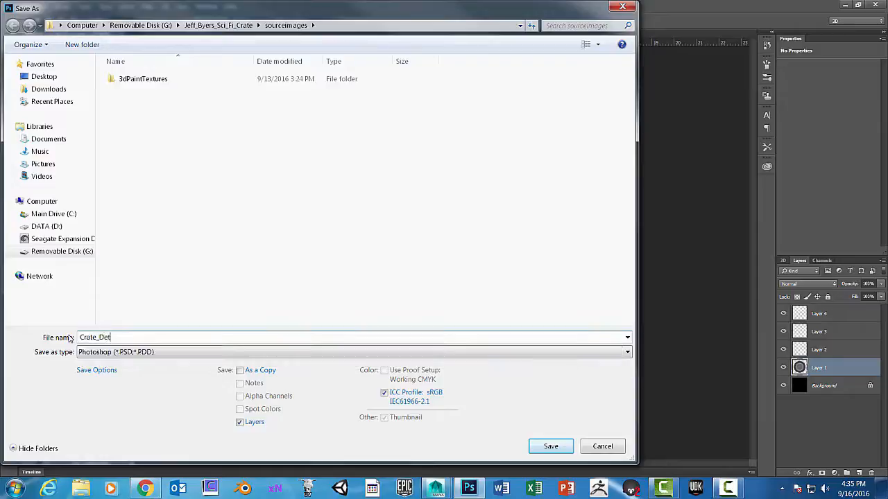
type("ail_01")
left_click(550, 445)
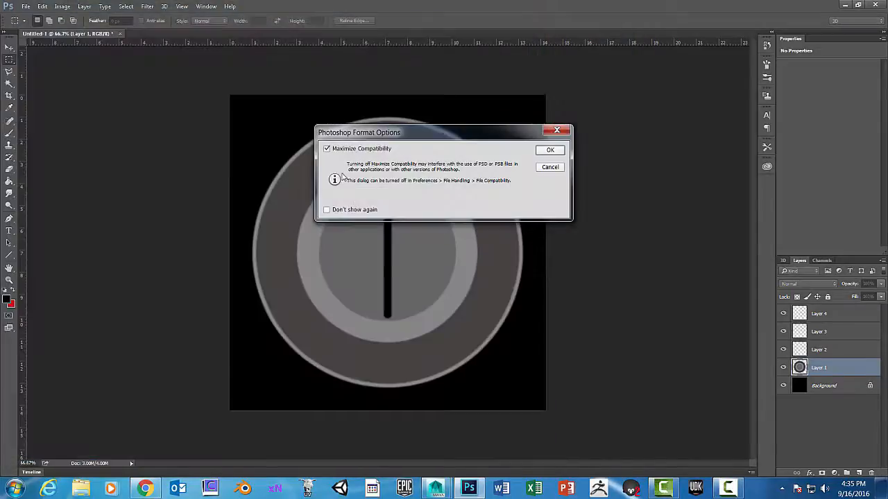
left_click(553, 152)
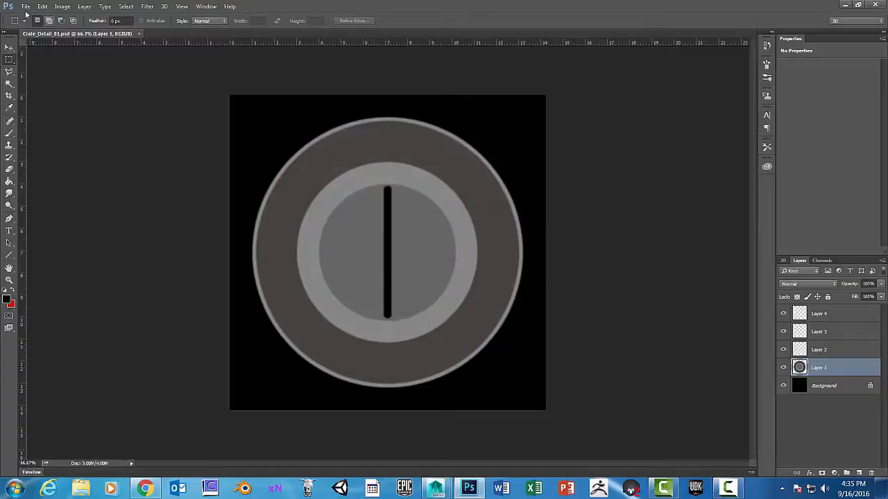
- Save a JPEG copy of Crate_Detail_01 in the same folder at maximum quality with the Baseline ("Standard") format option
left_click(25, 7)
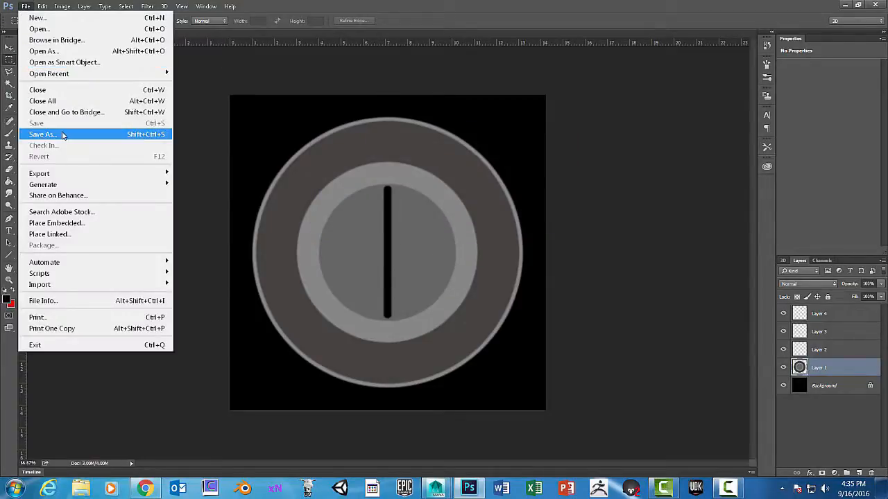
left_click(232, 75)
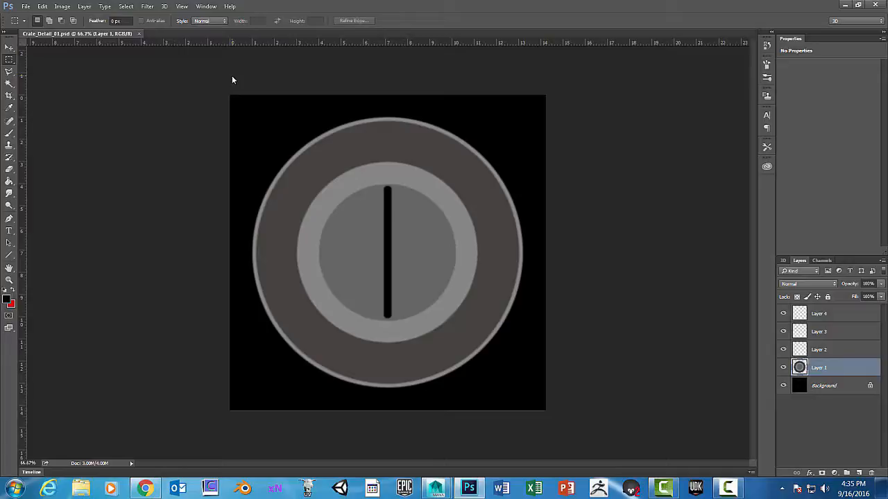
left_click(25, 7)
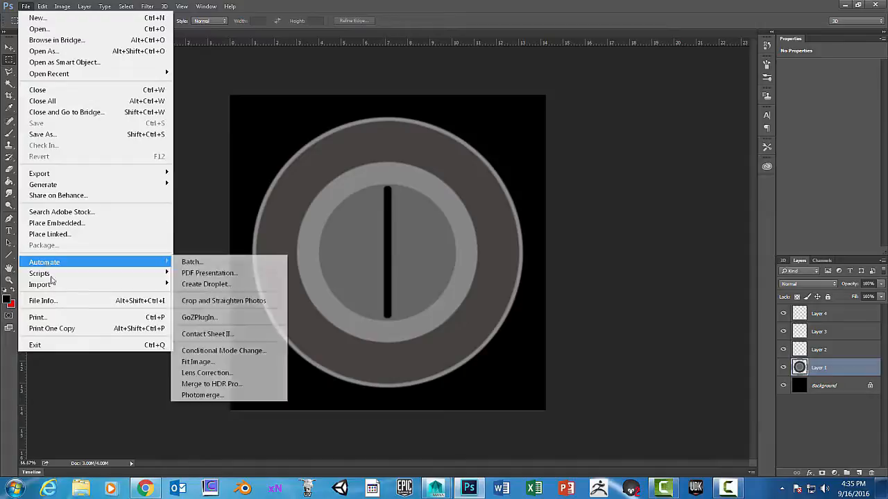
left_click(43, 134)
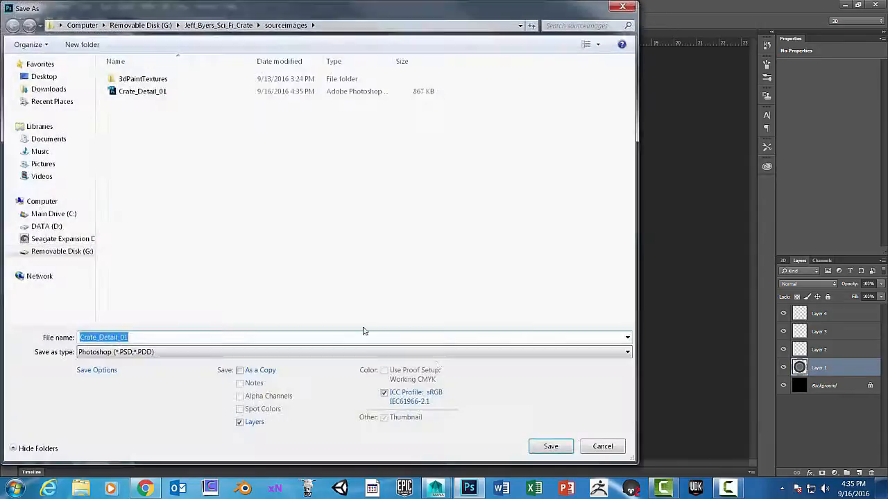
left_click(583, 352)
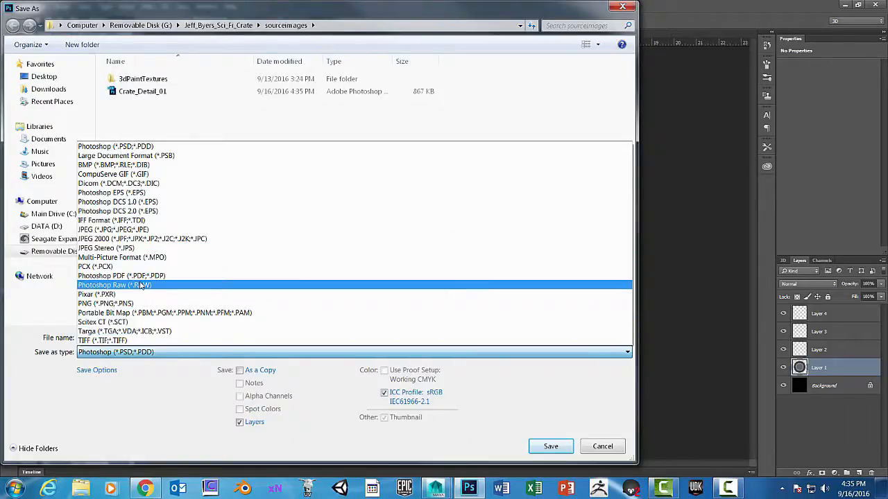
left_click(128, 232)
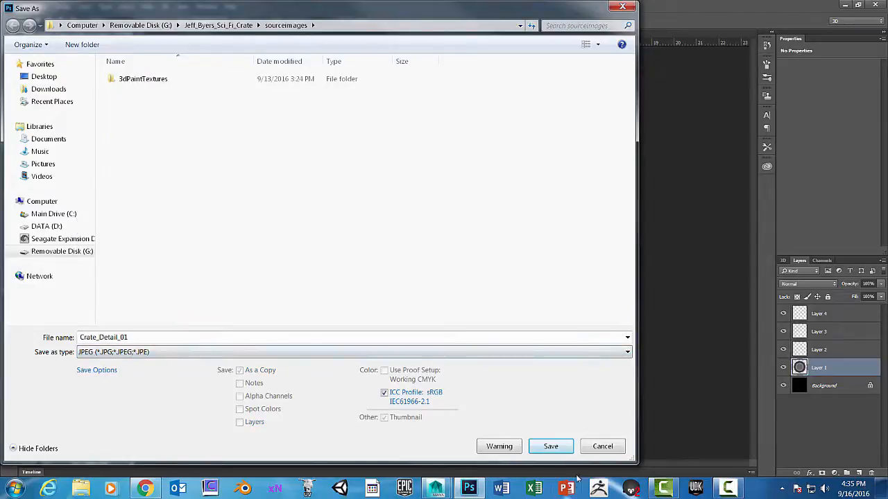
left_click(551, 445)
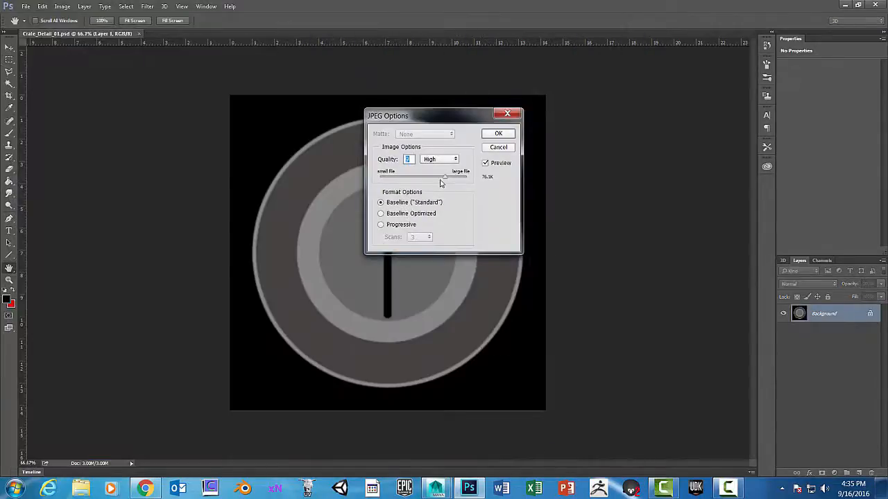
left_click_drag(445, 177, 485, 179)
left_click(504, 139)
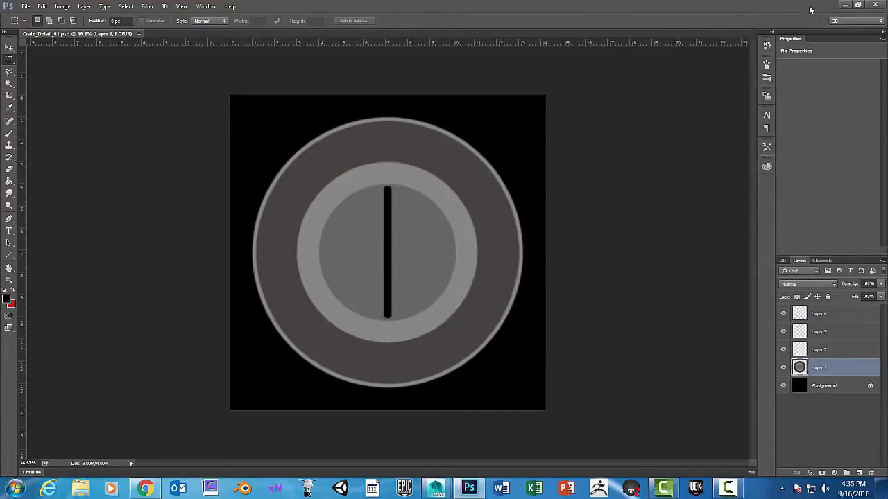
- Make Layer 2 active with Layer 1 hidden, and place guides about 1 inch from the canvas's left and top edges
left_click(823, 349)
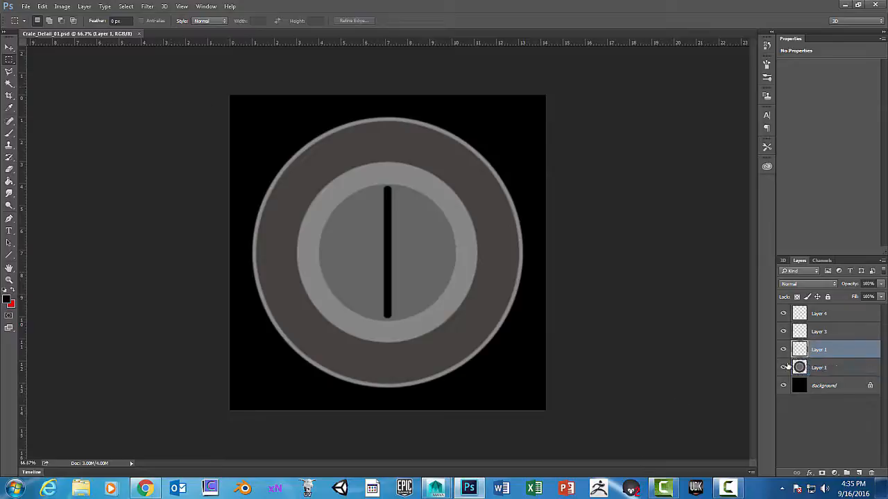
left_click(783, 368)
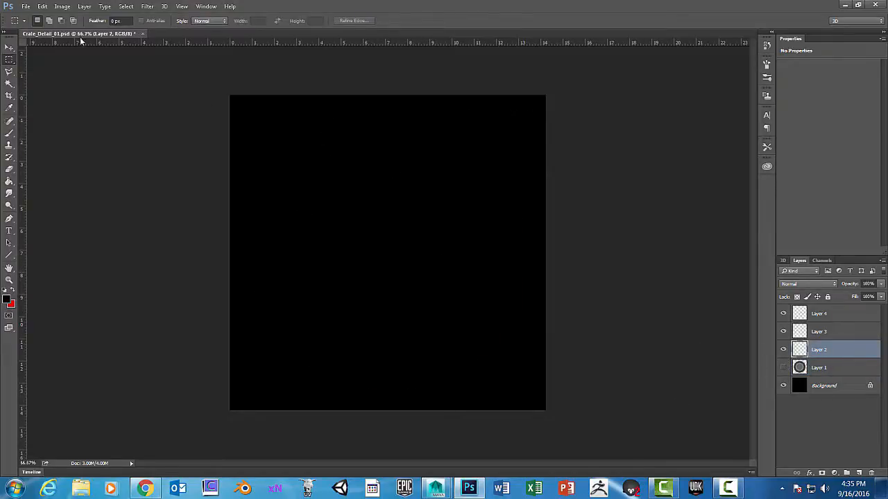
left_click_drag(25, 69, 253, 129)
left_click_drag(68, 46, 104, 116)
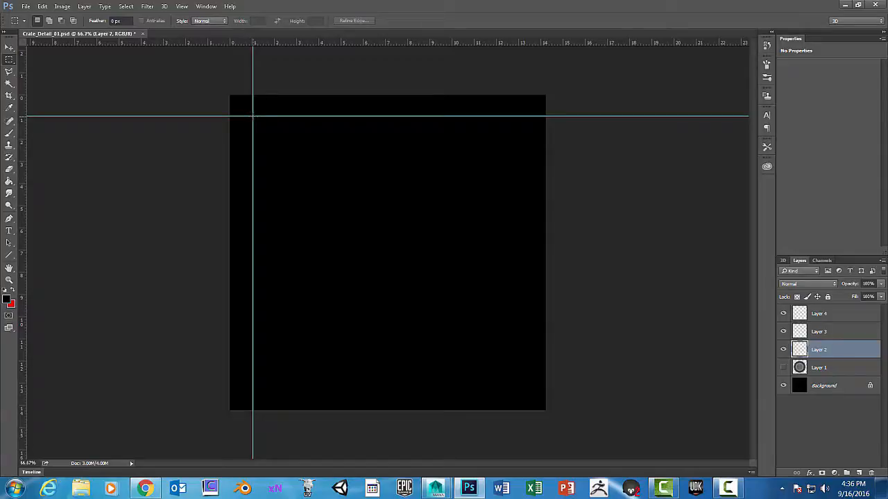
- Select three stacked rectangles about 12 in wide starting at the vertical guide, the middle one about 2.9 in high, with gaps between them
left_click_drag(352, 174, 518, 212)
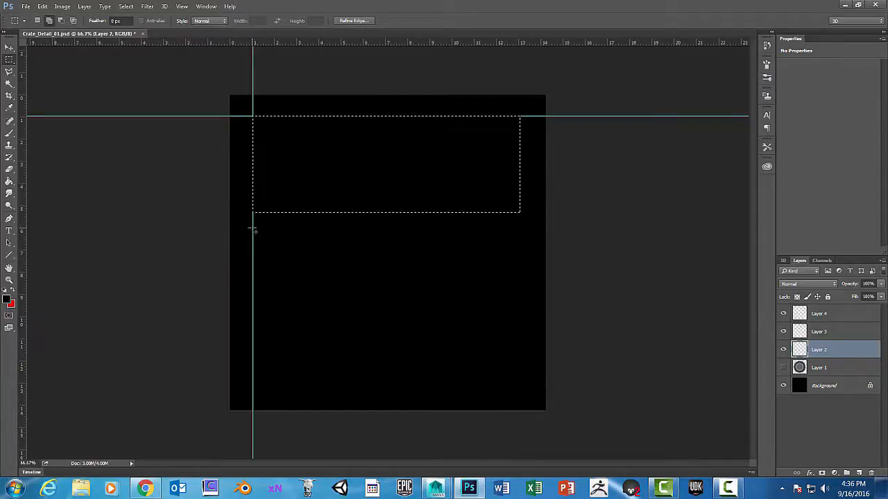
left_click_drag(253, 222, 520, 285)
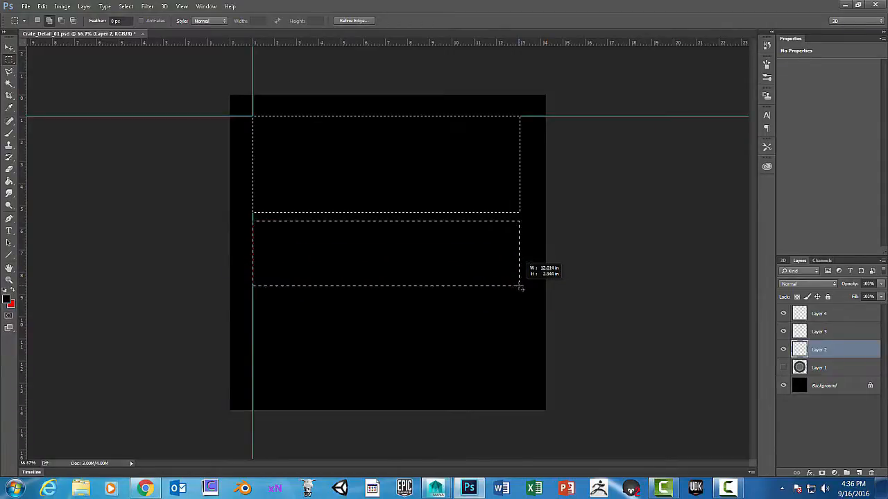
left_click_drag(521, 286, 520, 287)
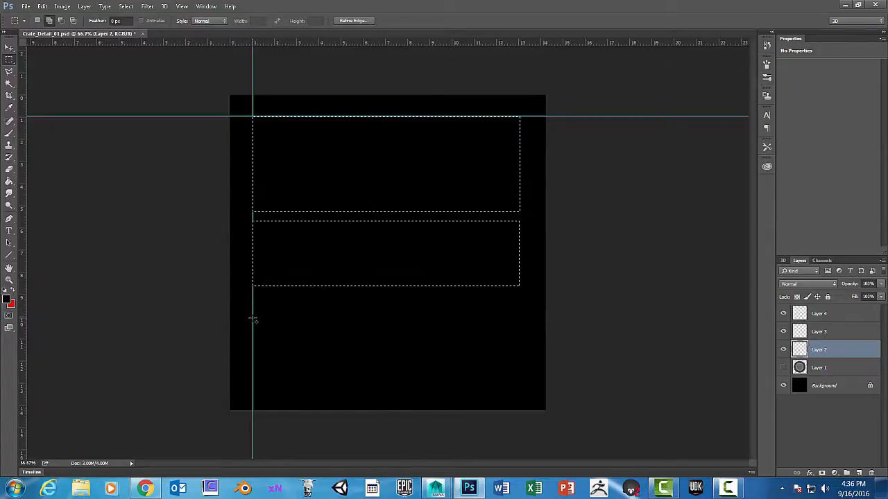
left_click_drag(255, 342, 522, 400)
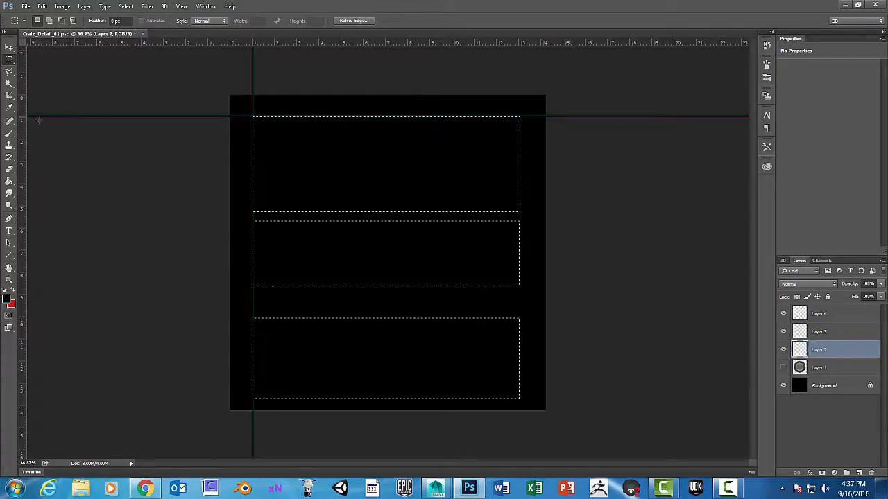
- Set the foreground colour to mid grey, RGB 134, 134, 134
left_click(7, 298)
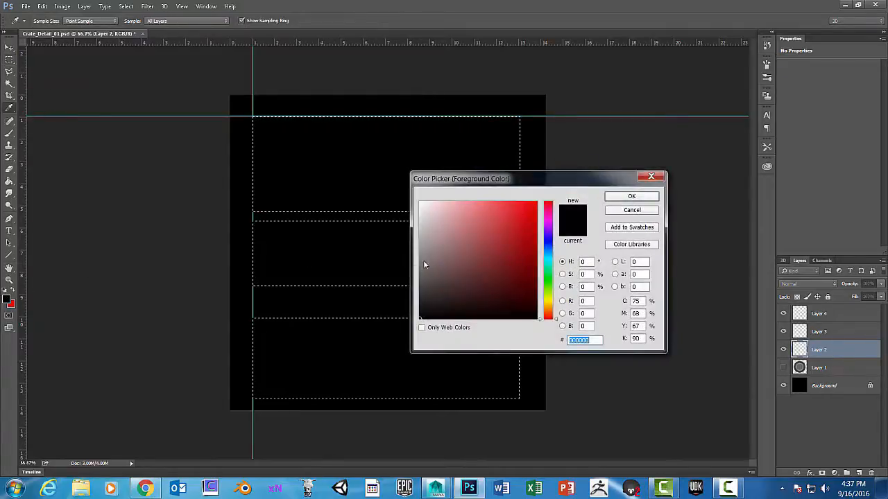
left_click_drag(424, 261, 418, 257)
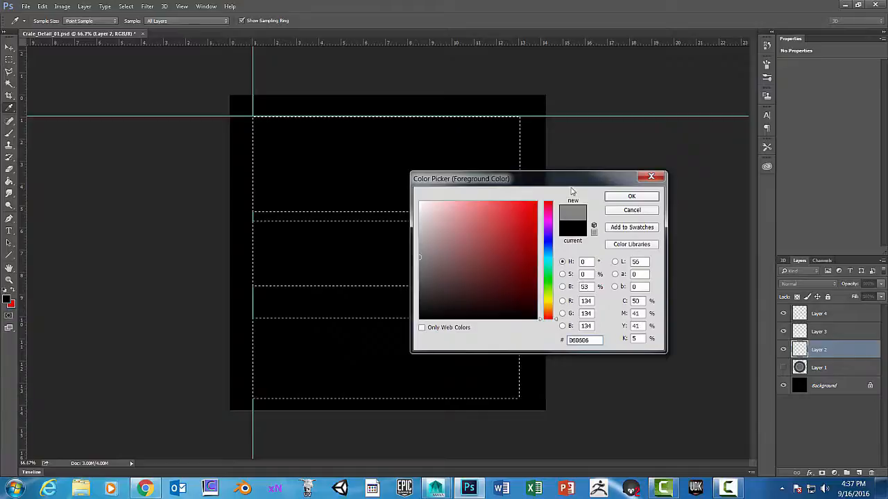
left_click(628, 197)
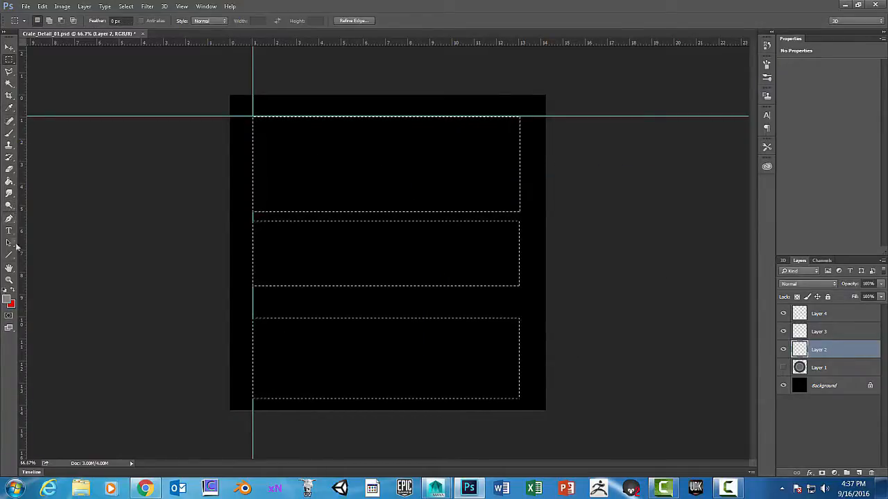
- Fill the three selected rectangles on Layer 2 with the grey foreground colour and deselect them
left_click(9, 181)
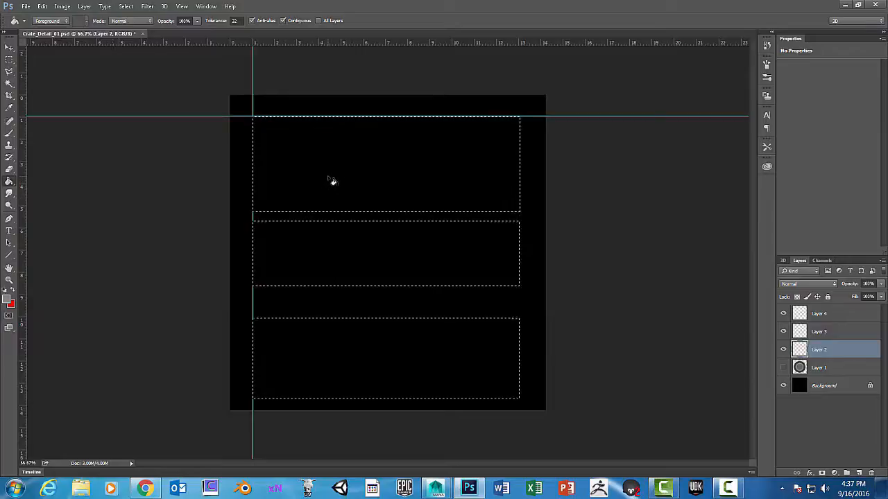
left_click(333, 182)
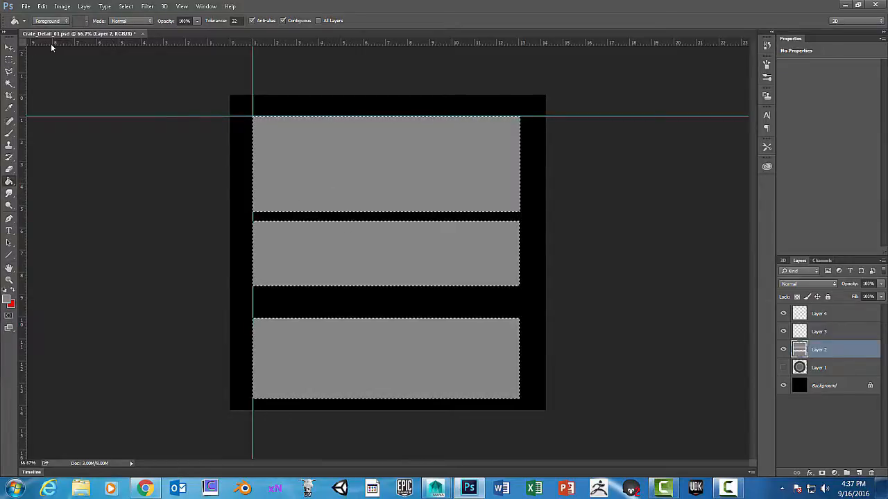
left_click(126, 6)
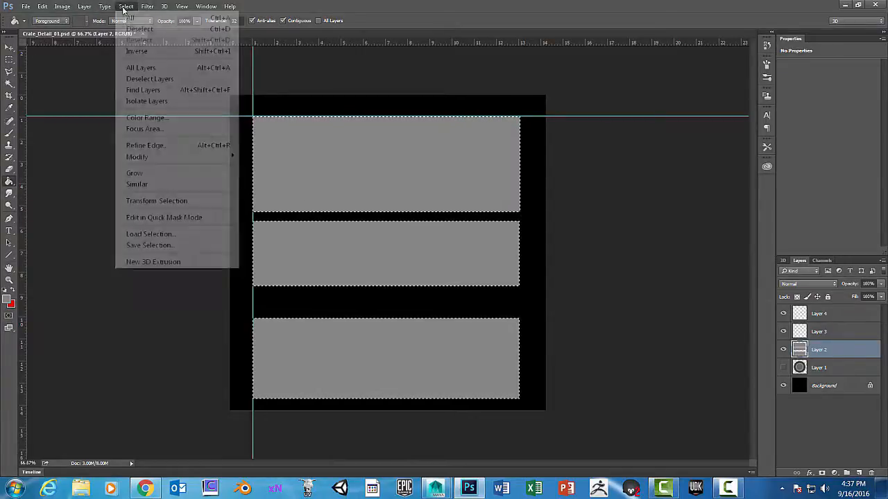
left_click(135, 29)
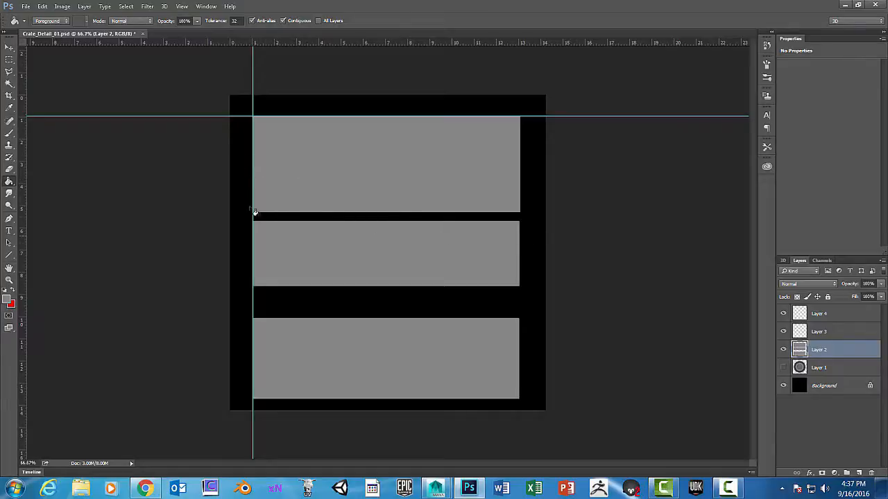
- Select an inset rectangle about 11 by 3.3 in inside the uppermost grey panel and subtract its two lower corners diagonally
left_click(9, 59)
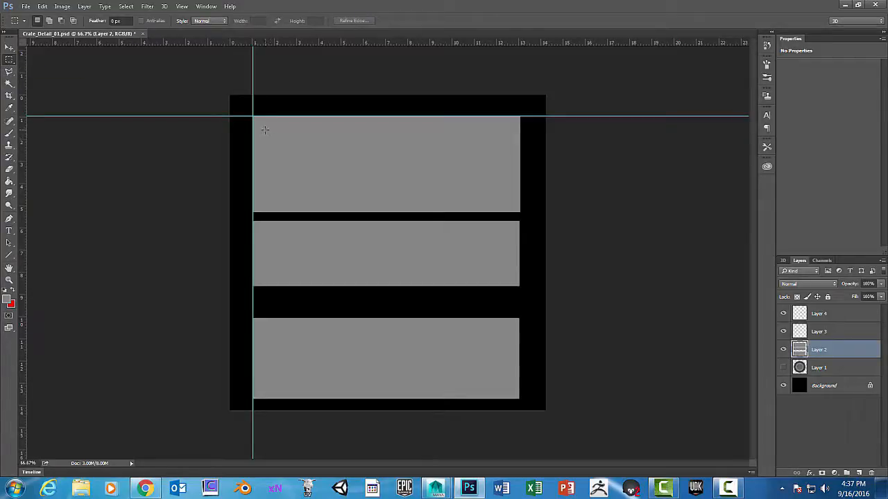
left_click_drag(264, 130, 507, 201, "shift")
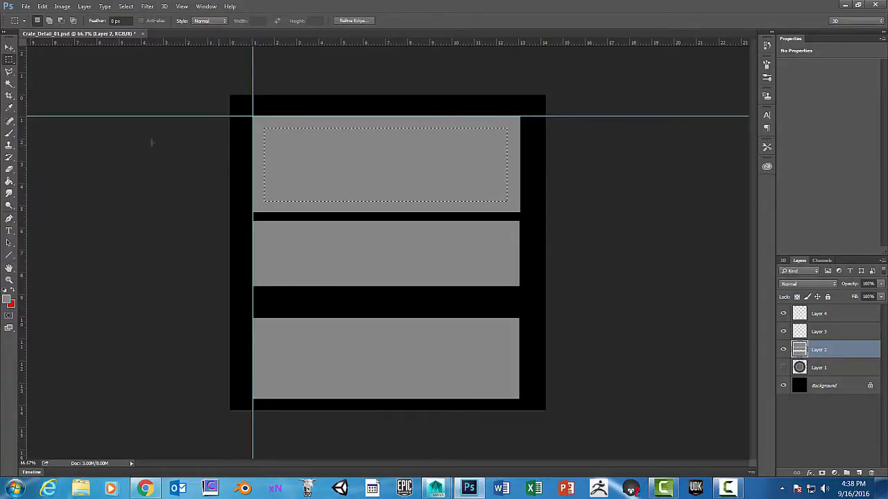
left_click(9, 72)
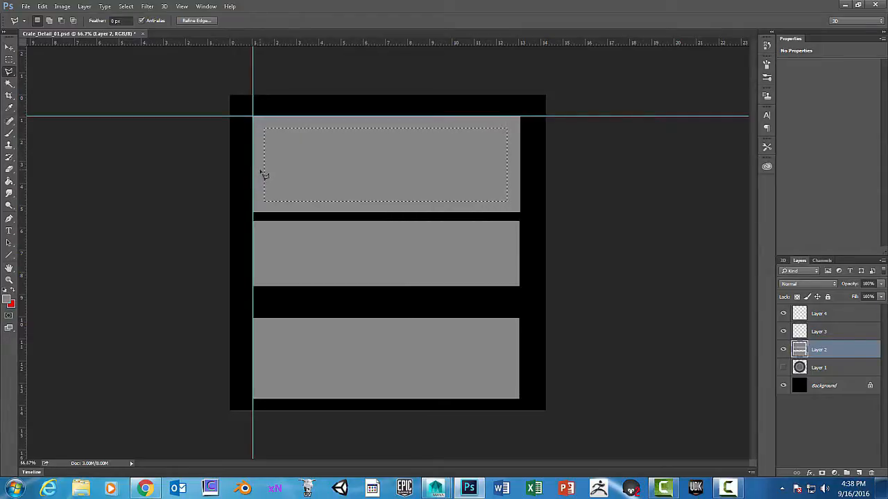
key("alt")
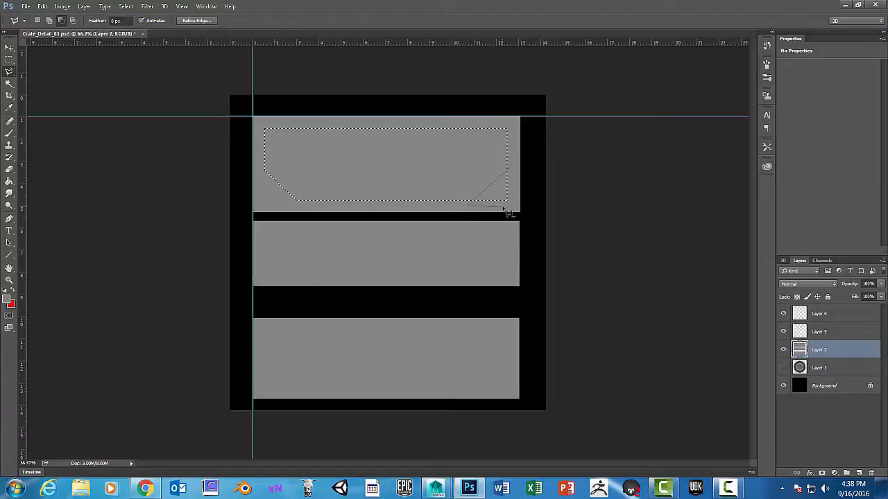
left_click(511, 168, "alt")
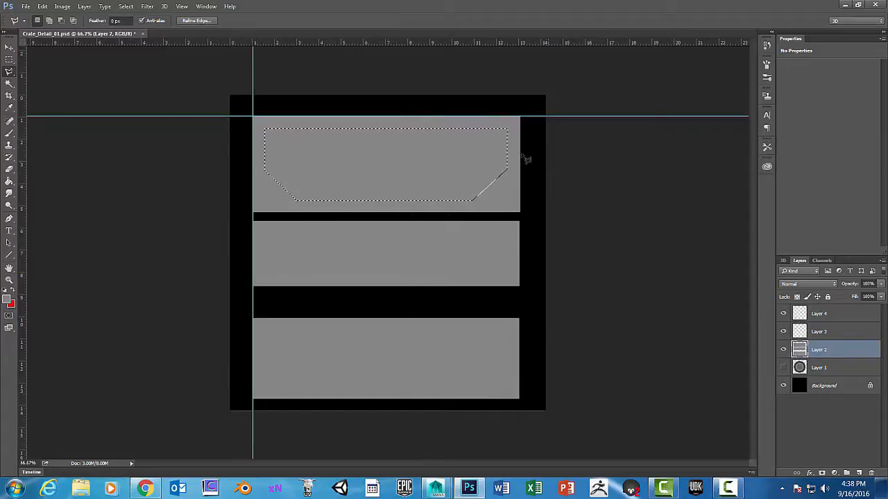
- Stroke the clipped-corner selection with a 12 px outside line in dark grey, RGB 80, 80, 80, and deselect it
left_click(7, 300)
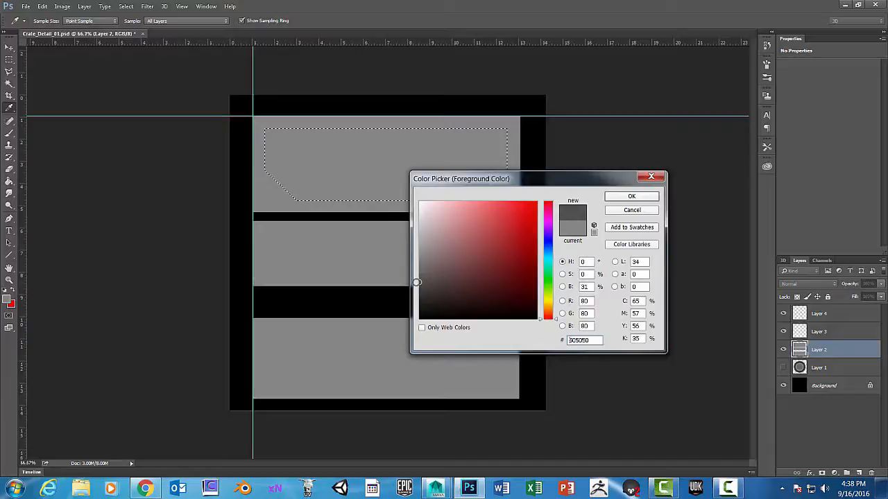
left_click(631, 197)
left_click(42, 6)
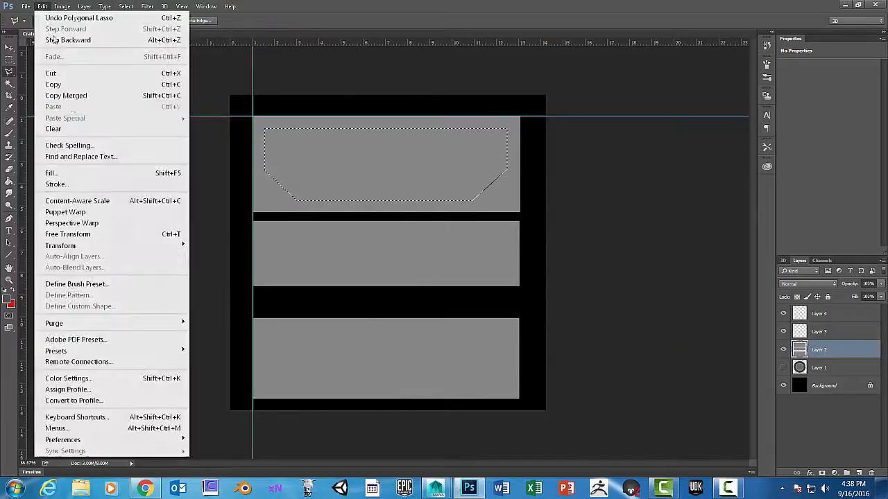
left_click(69, 184)
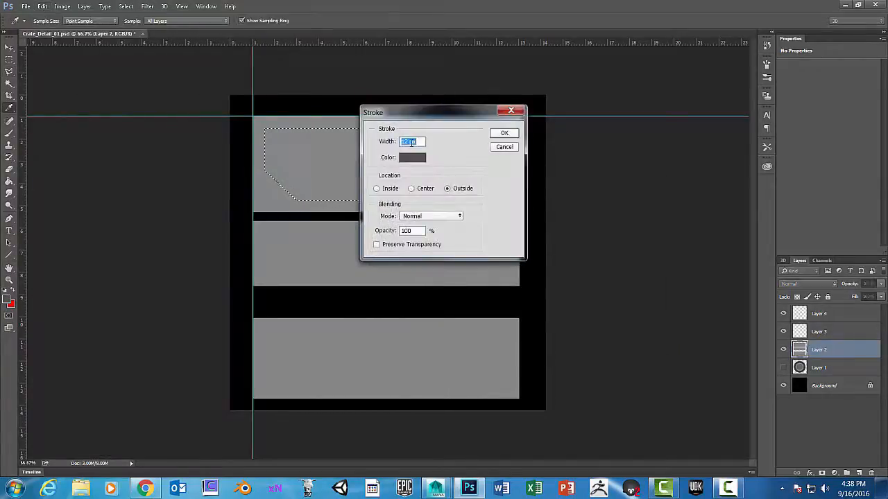
left_click(502, 133)
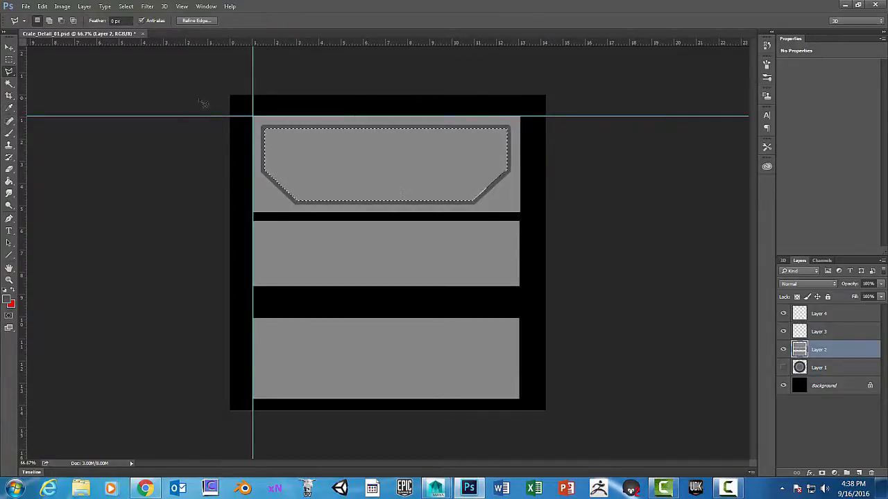
left_click(125, 6)
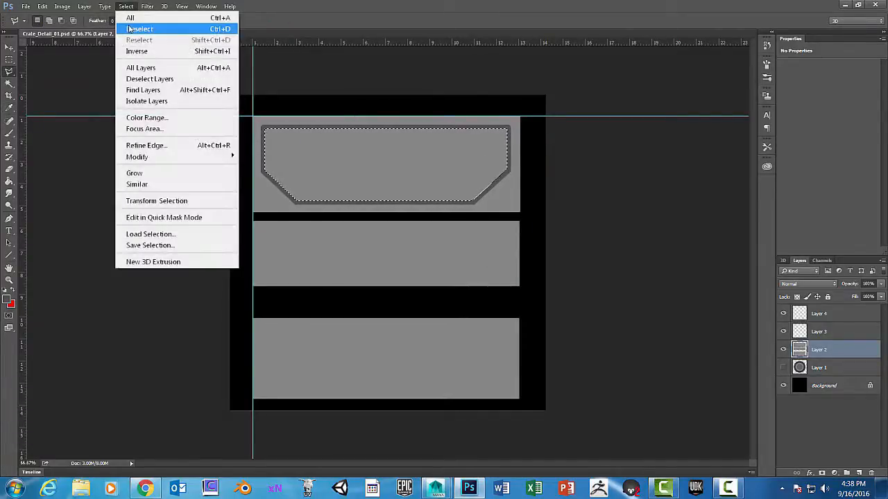
left_click(139, 28)
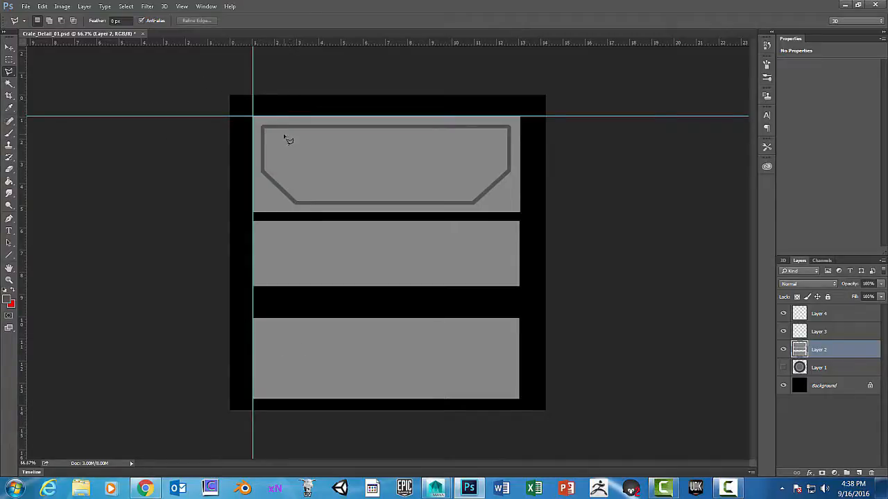
- Select a trapezoid about 10.5 in wide inside the lower part of the outlined shape, parallel to its slanted corners
left_click(298, 199)
left_click(489, 168)
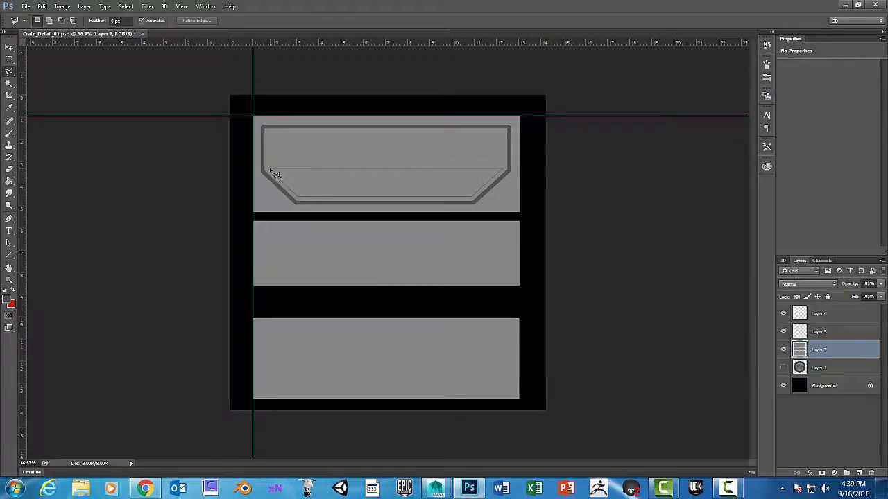
left_click(271, 171)
- Stroke the trapezoid selection with a 6 px line placed inside in the dark grey colour, and deselect it
left_click(43, 6)
left_click(56, 184)
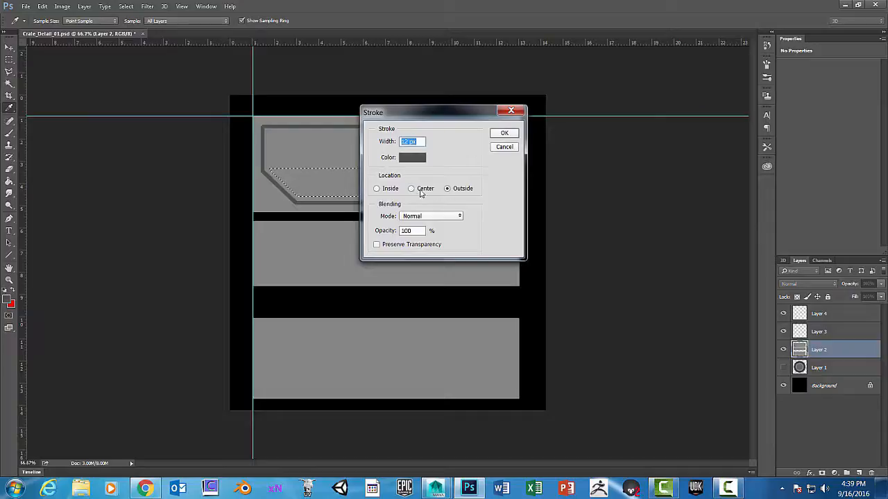
left_click(376, 188)
left_click(409, 142)
type("6")
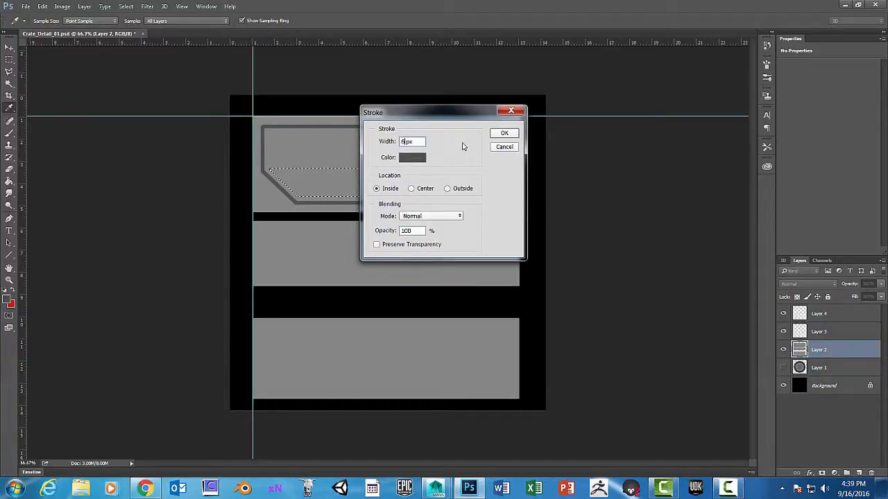
left_click(503, 134)
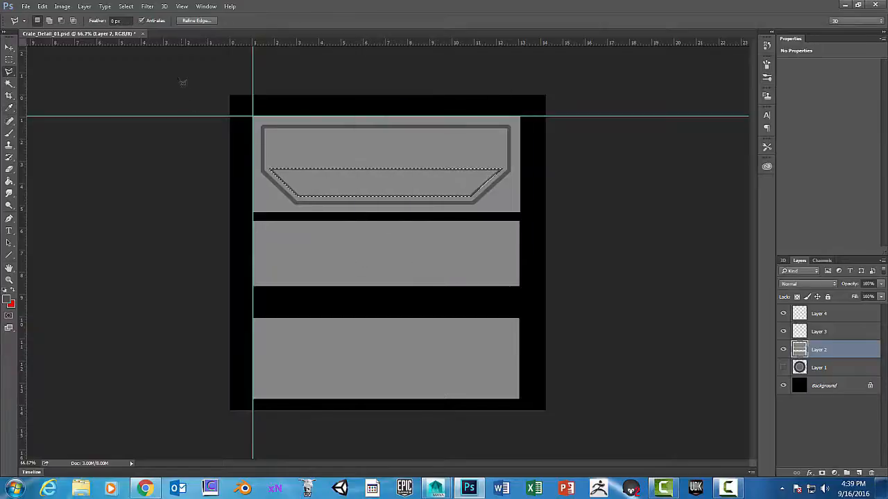
left_click(125, 7)
left_click(138, 28)
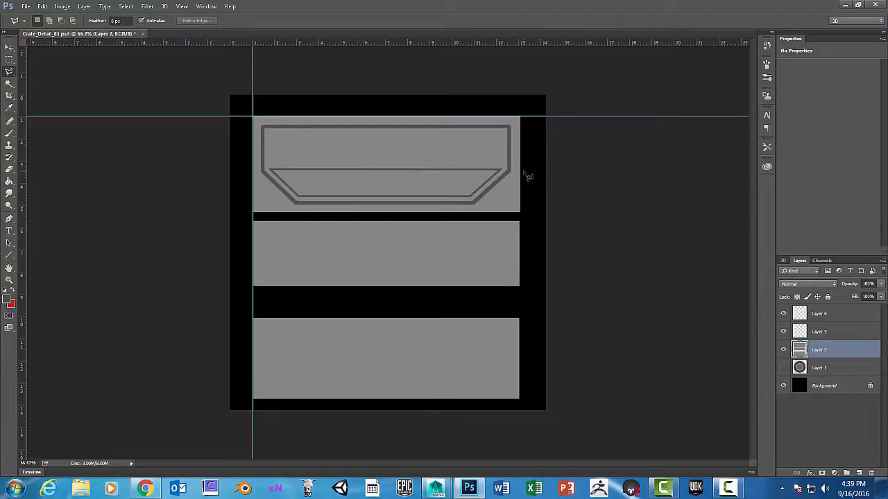
- Select the uppermost panel's two lower corners outside the outline with diagonal-edged polygons in one combined selection
left_click(474, 215)
left_click(528, 214)
left_click(526, 174)
key("shift")
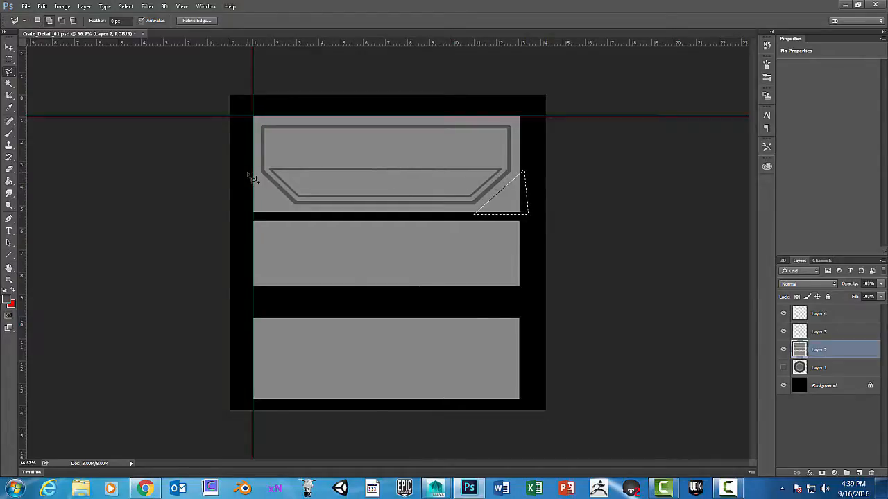
left_click(248, 170)
left_click(288, 215)
left_click(241, 211)
left_click(248, 171)
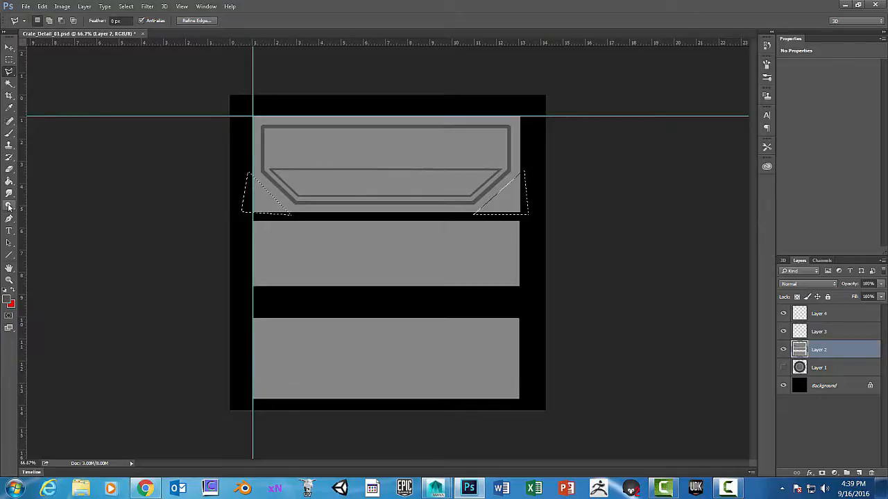
- Erase the grey inside both selected corners of the panel and deselect them
left_click(9, 169)
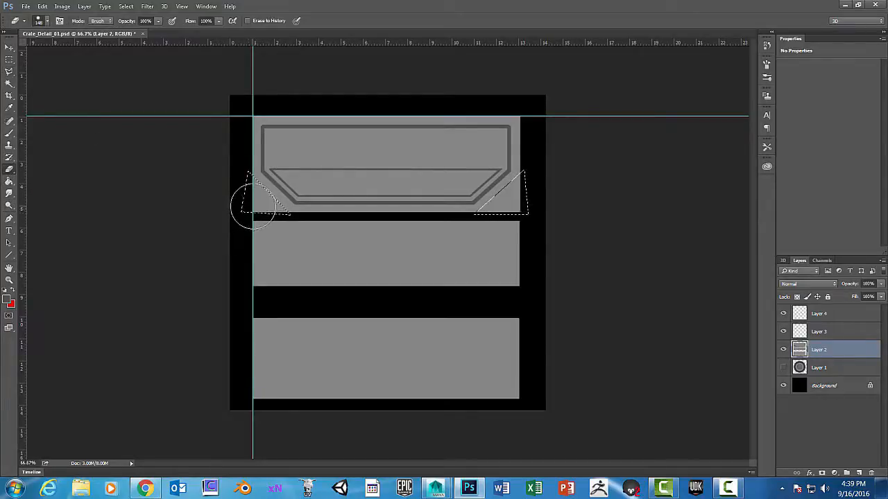
mouse_move(248, 198)
left_mouse_down()
mouse_move(250, 185)
mouse_move(258, 201)
left_mouse_up()
left_click_drag(539, 184, 539, 183)
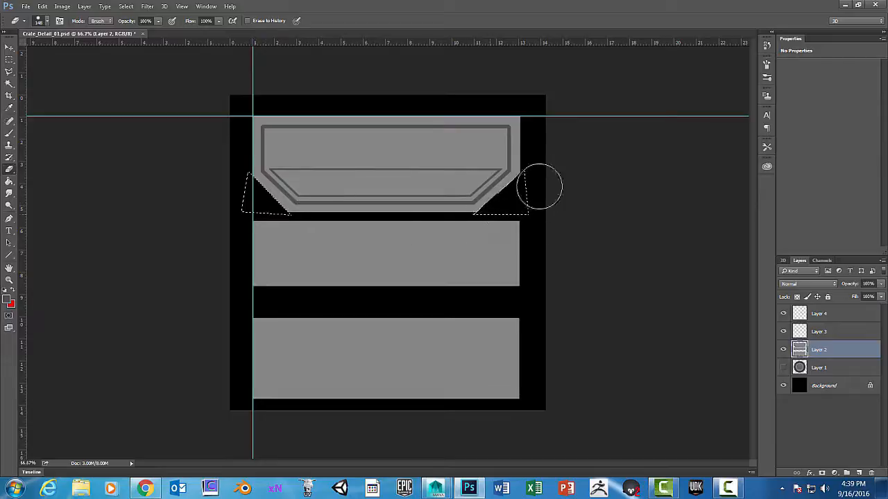
left_click(126, 7)
left_click(138, 29)
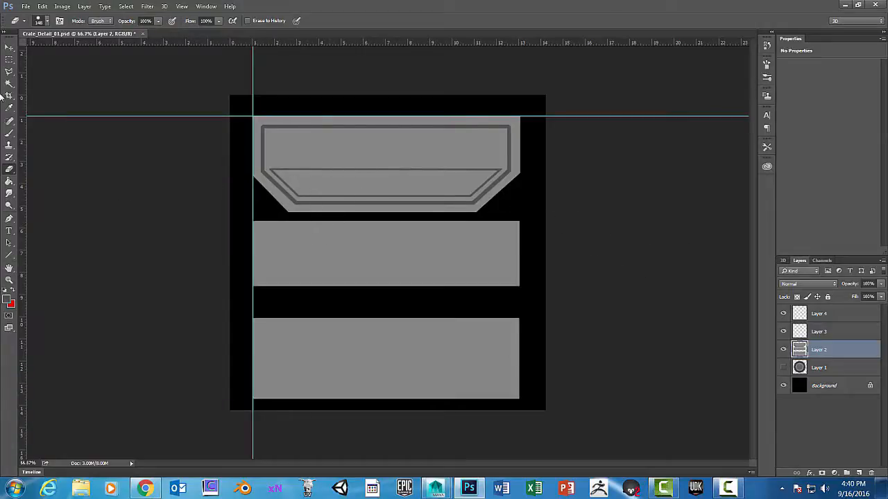
left_click(9, 71)
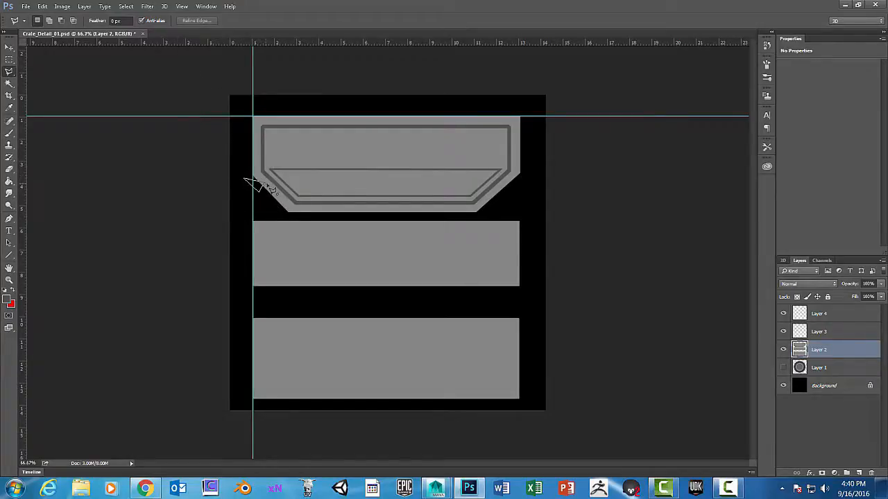
left_click(125, 6)
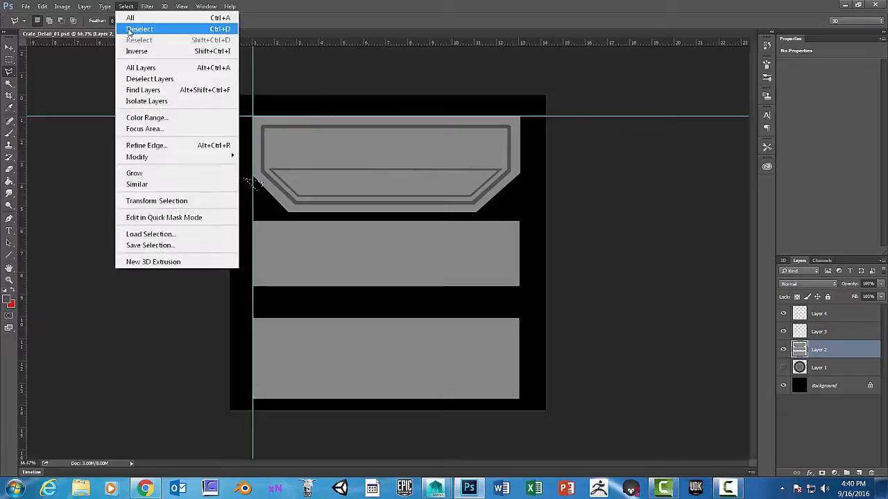
left_click(138, 29)
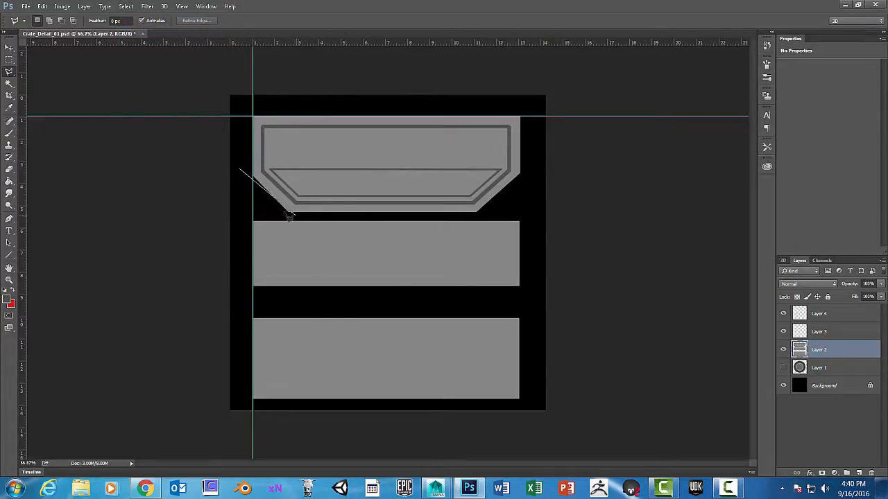
left_click(276, 207)
left_click(240, 170)
left_click(240, 170)
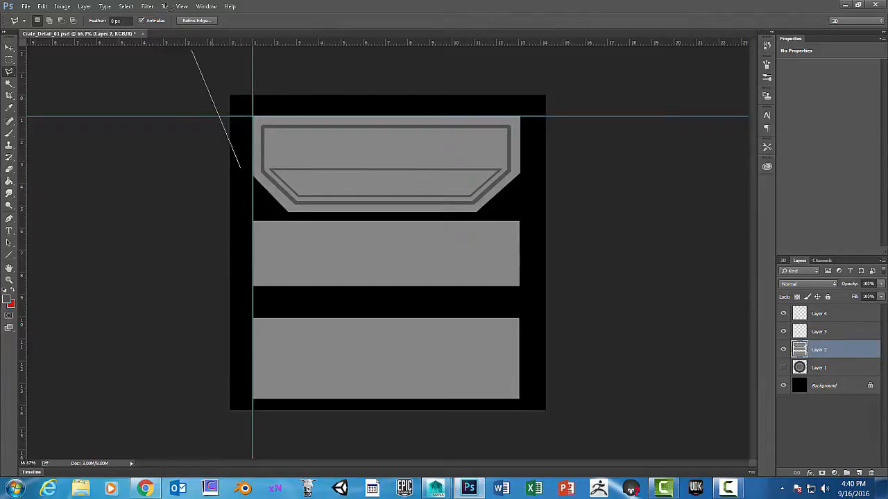
- Select a narrow polygon along the panel's lower-left diagonal edge, erase the leftover grey inside it to straighten the edge, and deselect
left_click(251, 171)
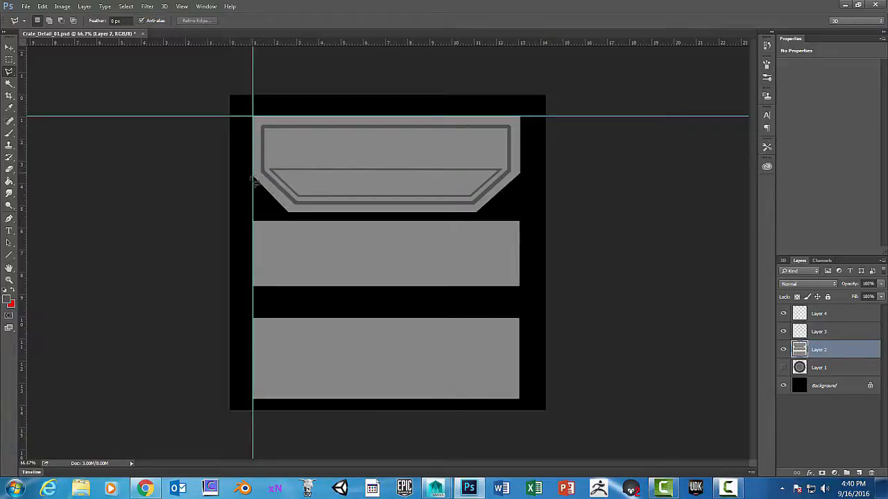
left_click(291, 214)
double_click(254, 178)
left_click(8, 170)
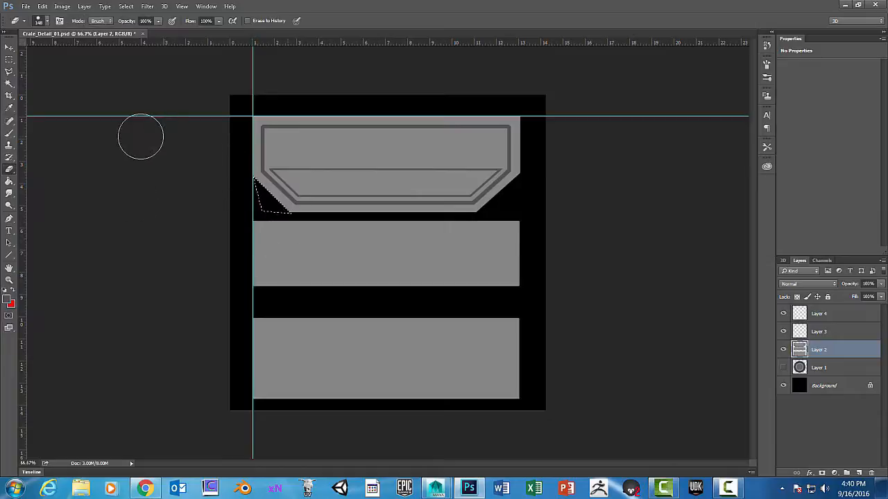
left_click(125, 6)
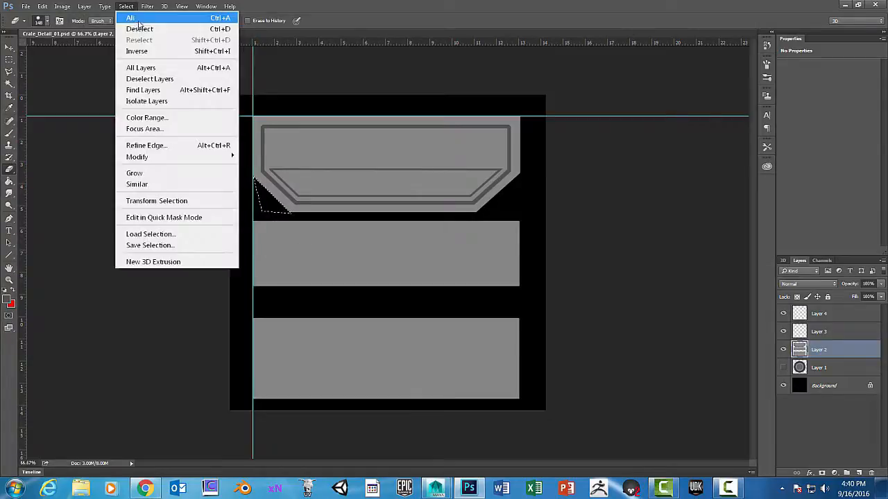
left_click(139, 29)
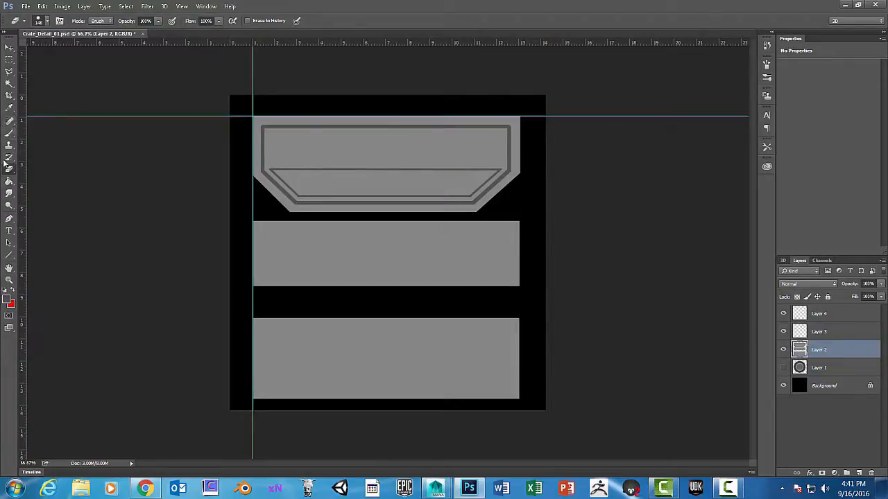
- Erase the two lower grey rectangles from Layer 2 and apply a Gaussian Blur with a 2.0 pixel radius to the layer
mouse_move(264, 253)
left_mouse_down()
mouse_move(294, 242)
mouse_move(503, 244)
mouse_move(471, 273)
mouse_move(274, 274)
mouse_move(368, 306)
mouse_move(499, 326)
mouse_move(324, 337)
mouse_move(367, 370)
mouse_move(505, 372)
mouse_move(264, 395)
left_mouse_up()
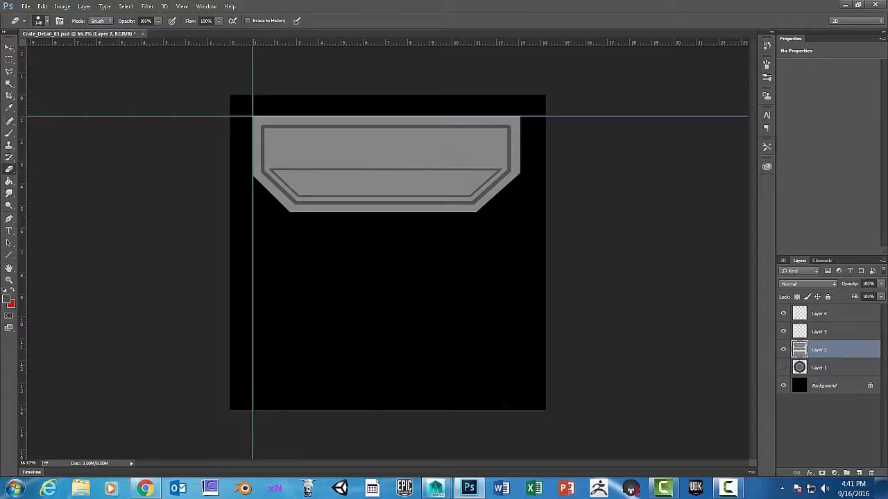
left_click(147, 7)
mouse_move(174, 136)
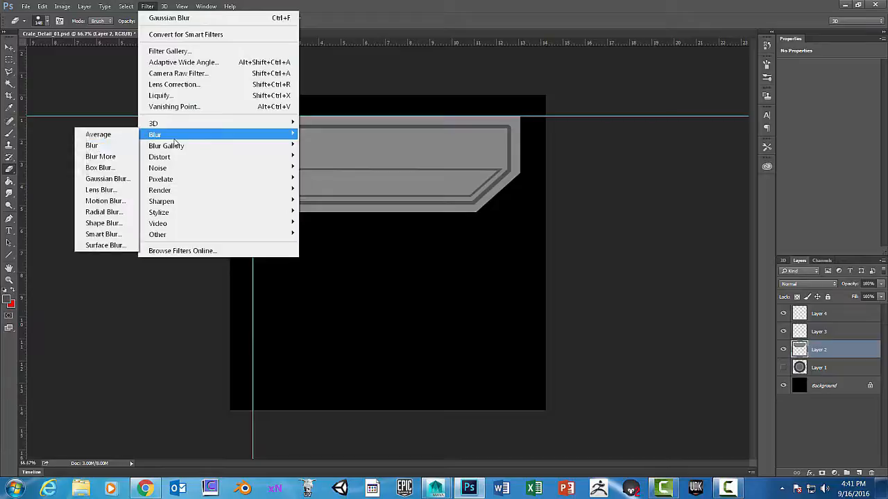
left_click(108, 178)
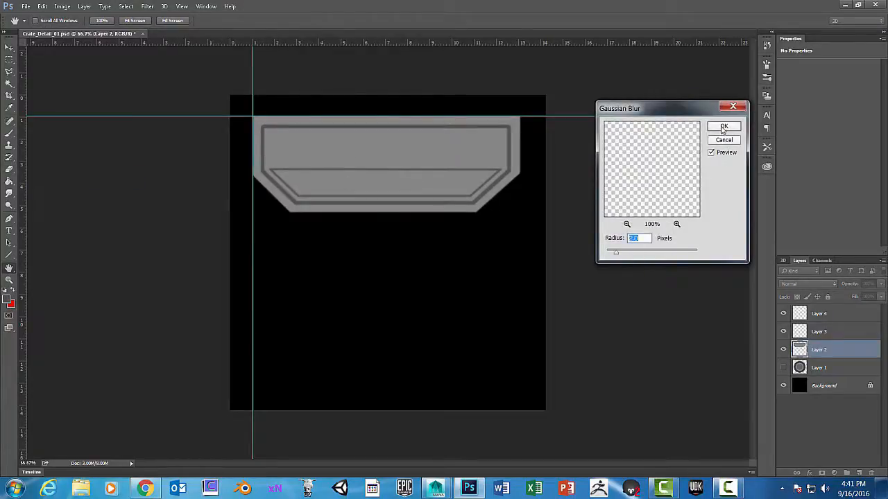
left_click(723, 128)
key("e")
- Save the document as a new Photoshop file named Crate_Detail_02 in the sourceimages folder
left_click(24, 7)
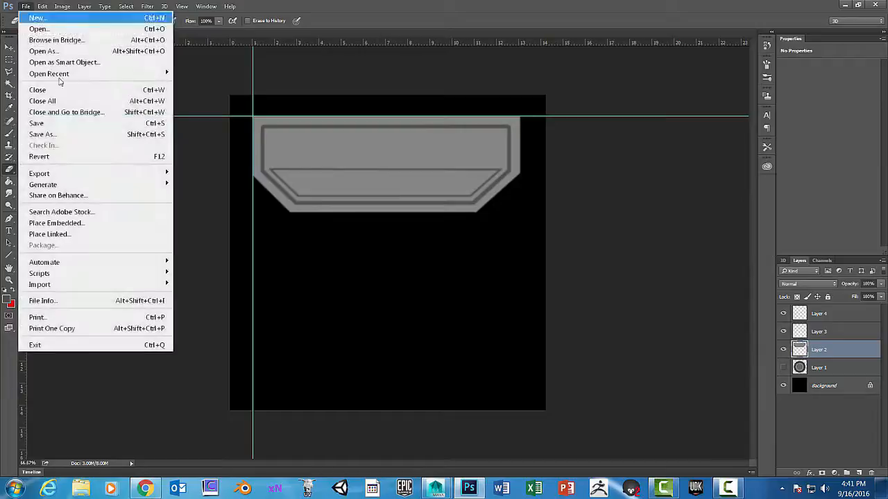
left_click(75, 134)
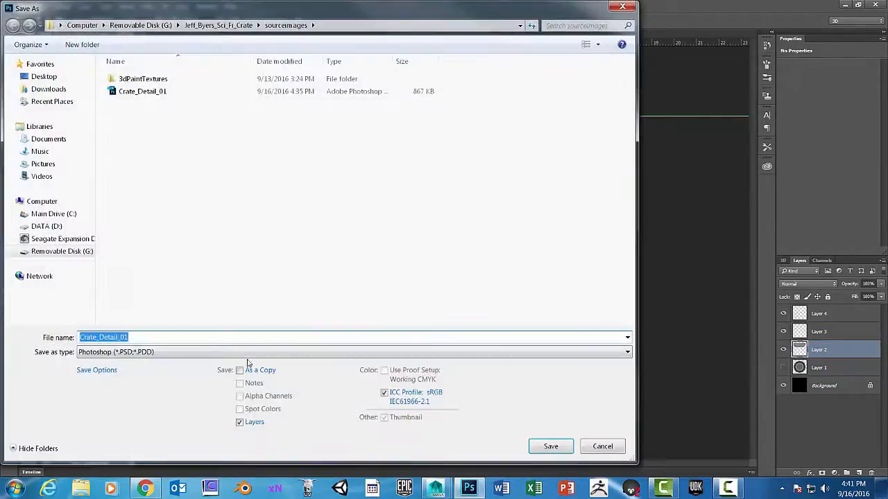
left_click(132, 337)
type("2")
left_click(567, 444)
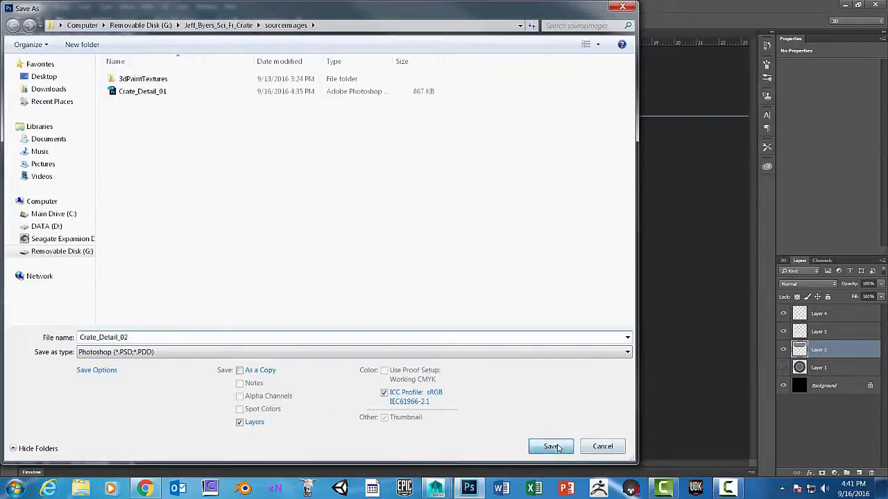
- Finish saving the Crate_Detail_02 document, minimize Photoshop and launch ZBrush
left_click(550, 152)
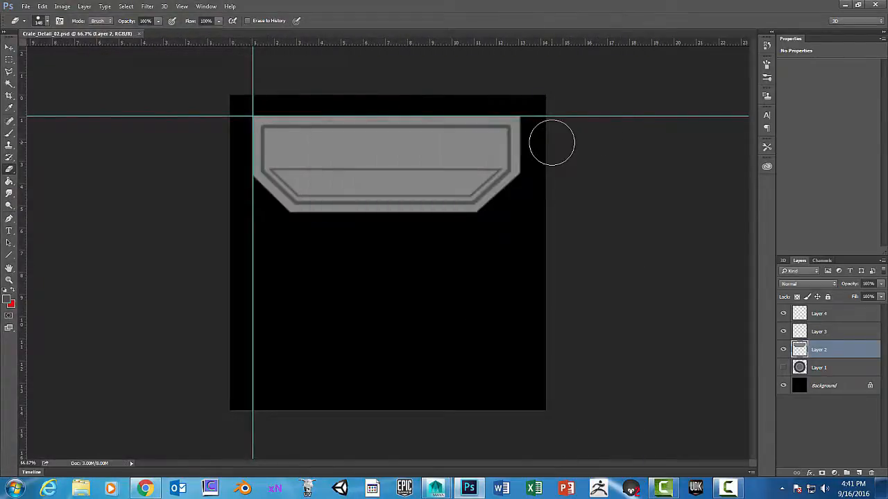
left_click(845, 5)
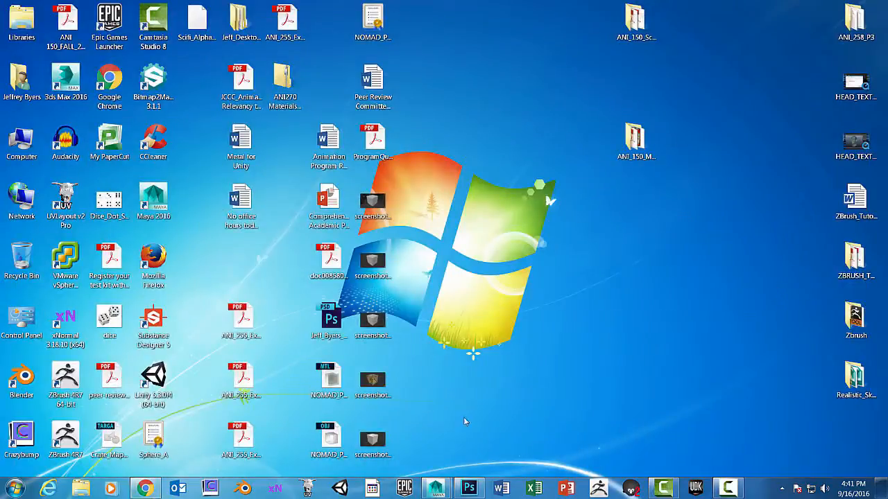
left_click(599, 488)
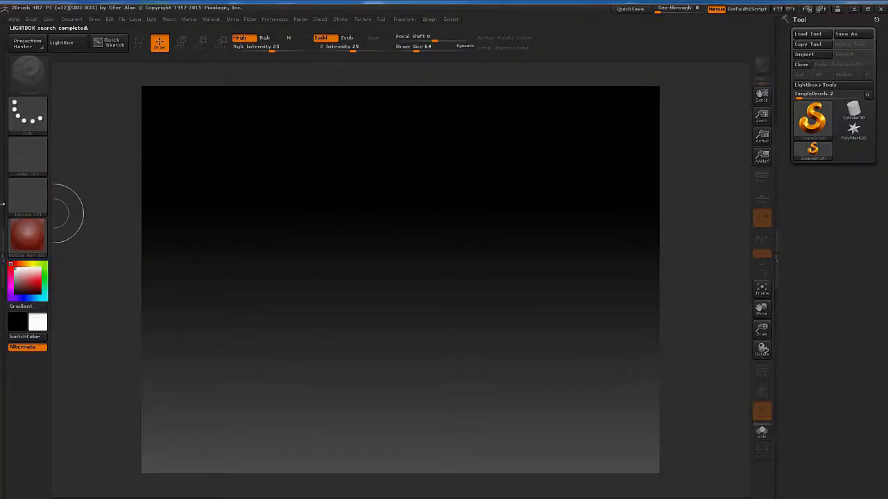
- Import the Crate_Export OBJ mesh from the scenes folder of the Sci_Fi_Crate project on Removable Disk (G:)
left_click(822, 57)
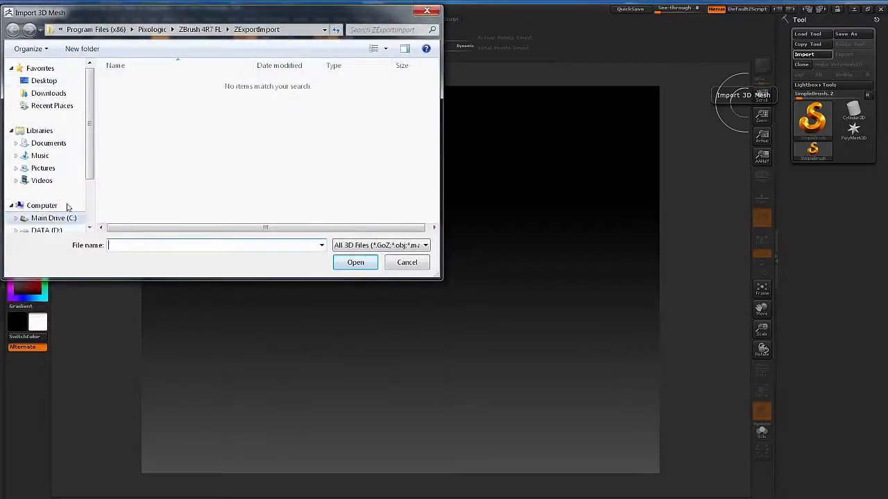
scroll(64, 205, "down", 2)
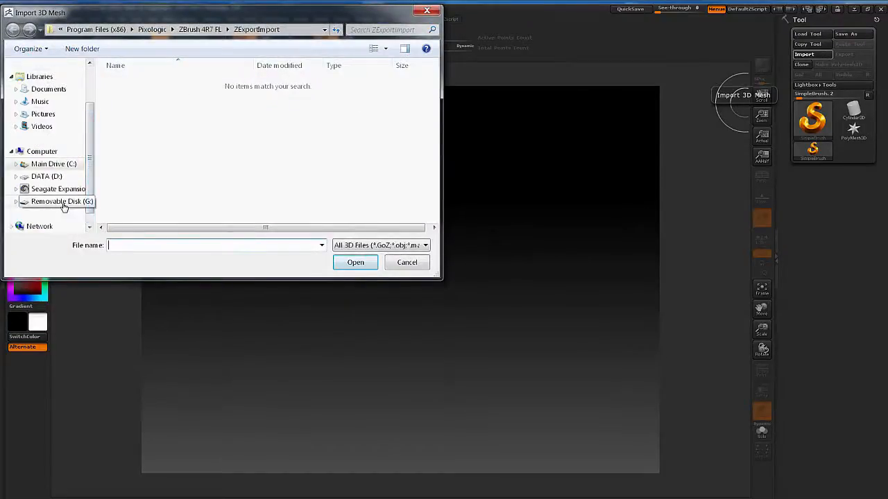
left_click(63, 202)
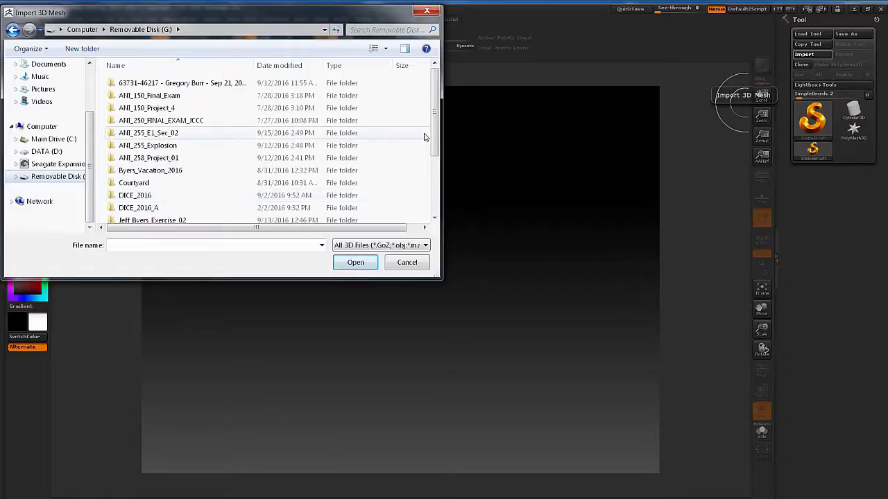
scroll(170, 172, "down", 2)
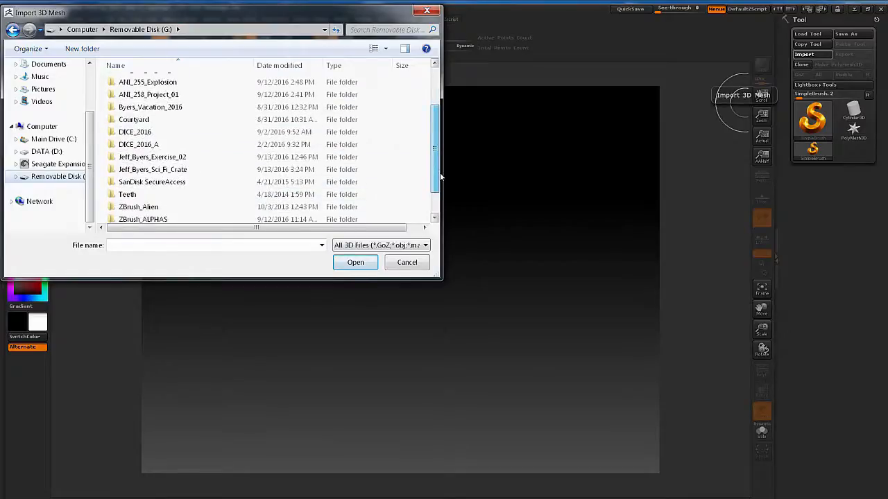
double_click(169, 168)
double_click(137, 183)
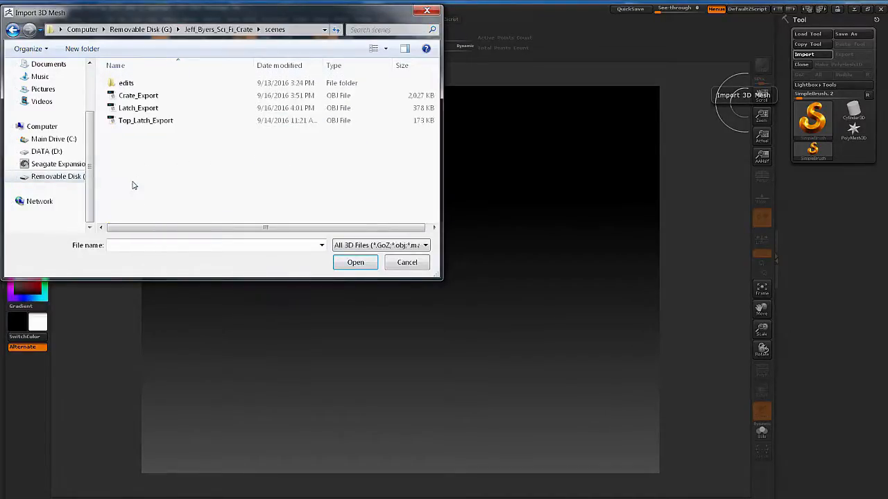
left_click(150, 96)
left_click(355, 261)
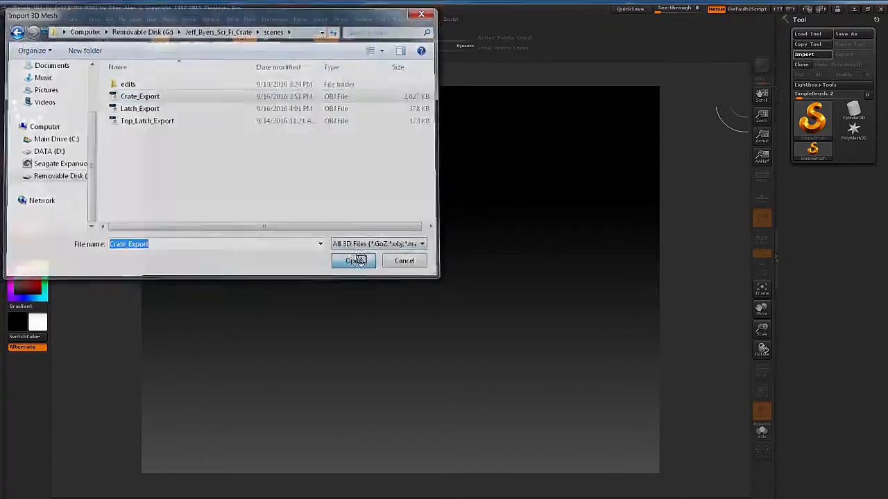
- Draw the imported crate on the canvas, enter Edit mode, and frame it in a straight view of its long side
mouse_move(485, 263)
left_mouse_down()
mouse_move(287, 300)
mouse_move(192, 302)
mouse_move(230, 378)
mouse_move(297, 467)
mouse_move(346, 498)
mouse_move(538, 497)
mouse_move(487, 492)
mouse_move(476, 467)
left_mouse_up()
key("t")
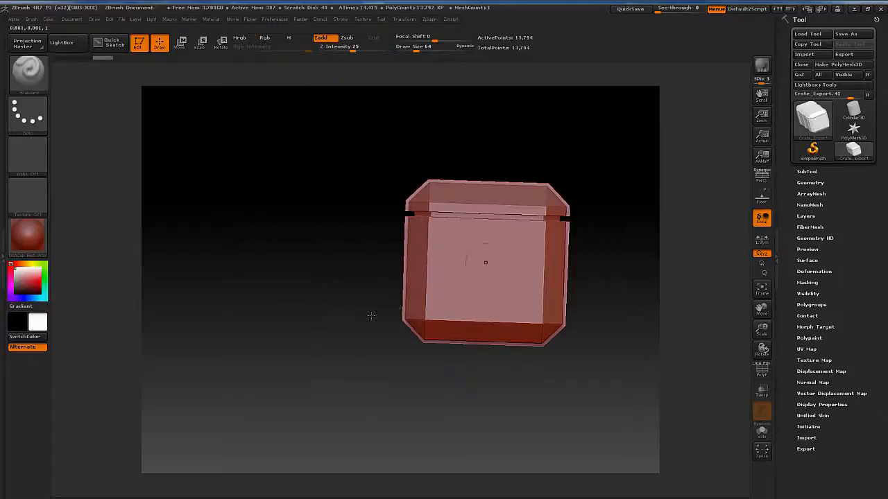
left_click_drag(579, 275, 548, 281)
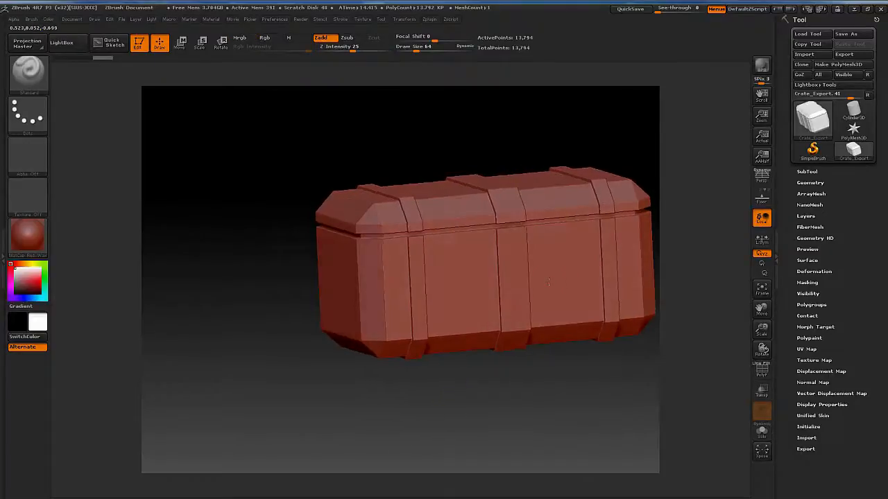
key("shift")
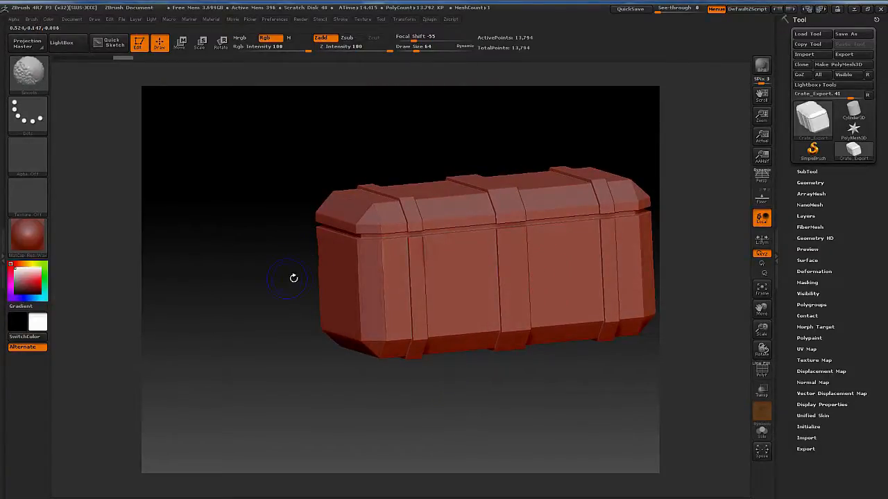
left_click_drag(264, 220, 268, 218, "shift")
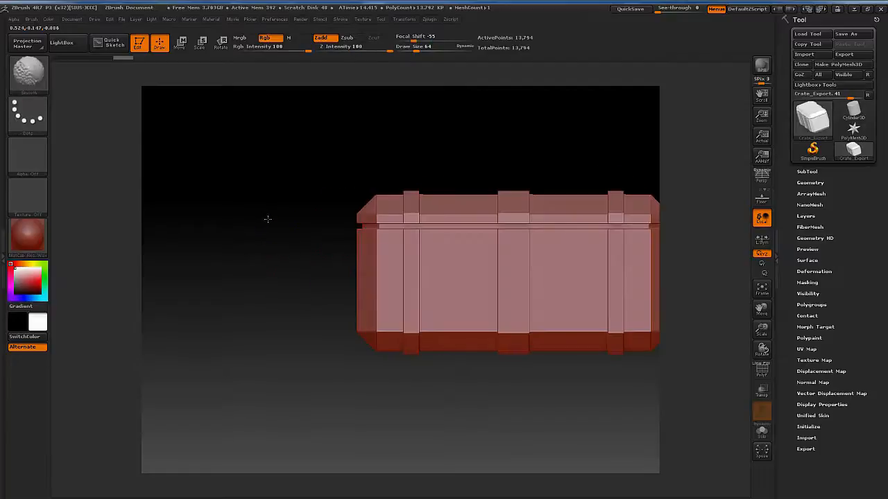
left_click(762, 287)
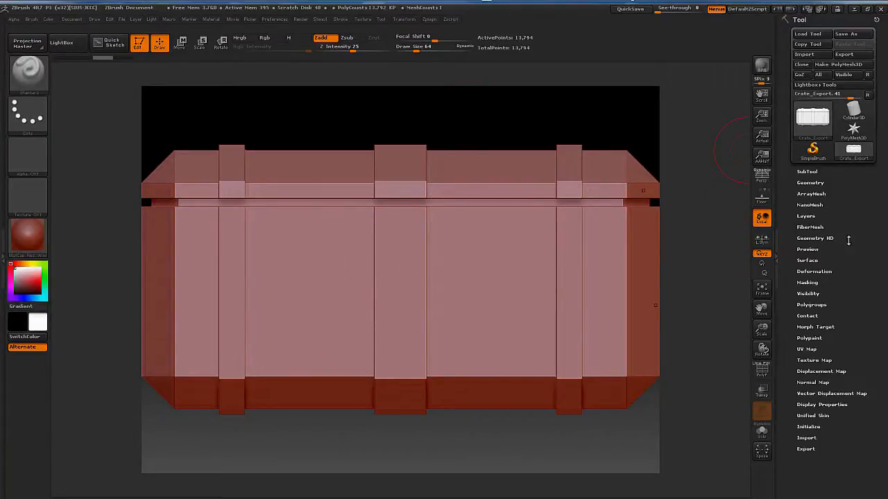
- Divide the crate mesh four times to reach subdivision level 5
left_click(810, 182)
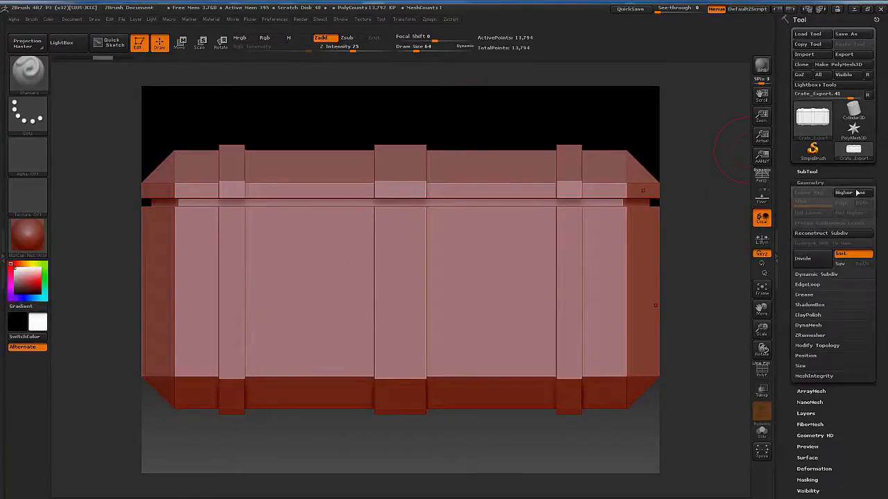
left_click(817, 262)
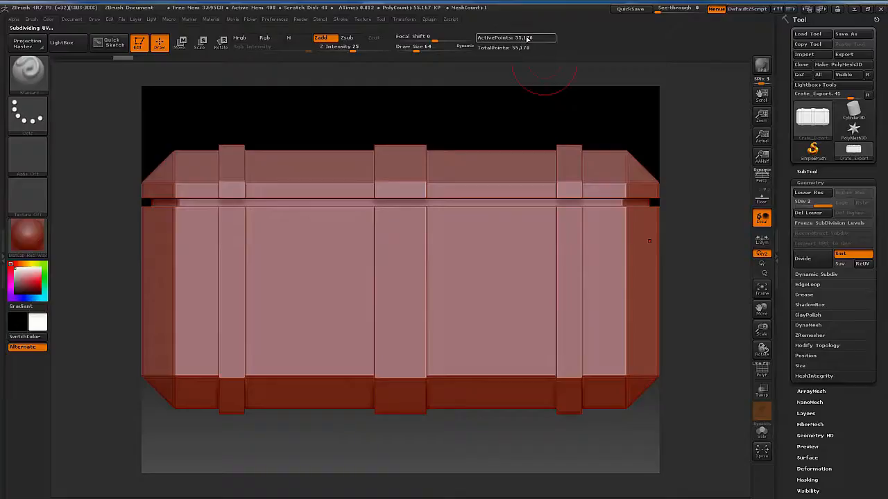
left_click(818, 262)
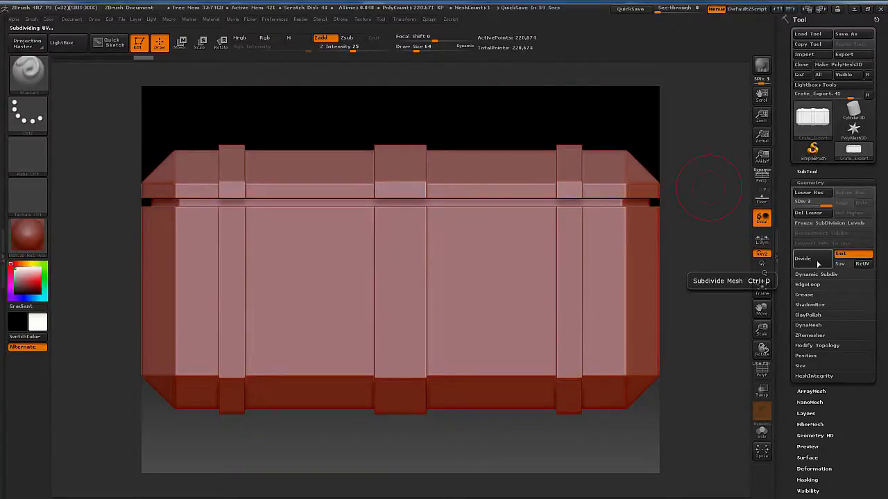
left_click(818, 263)
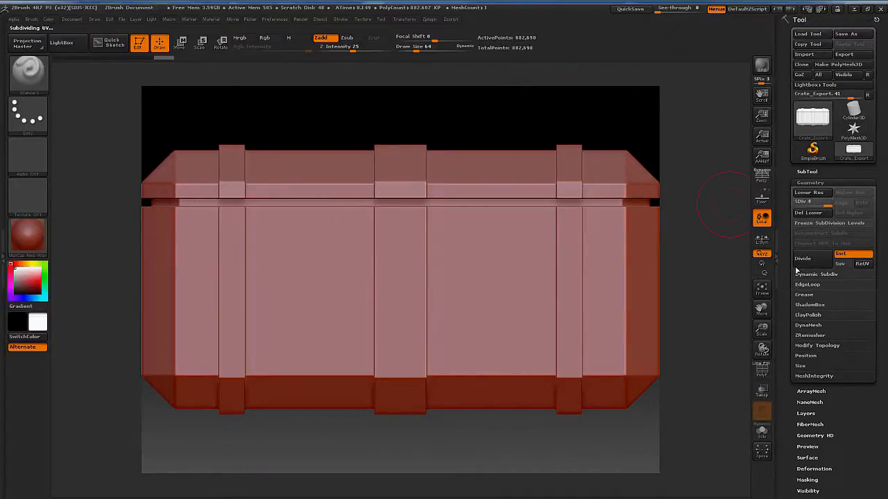
left_click(812, 258)
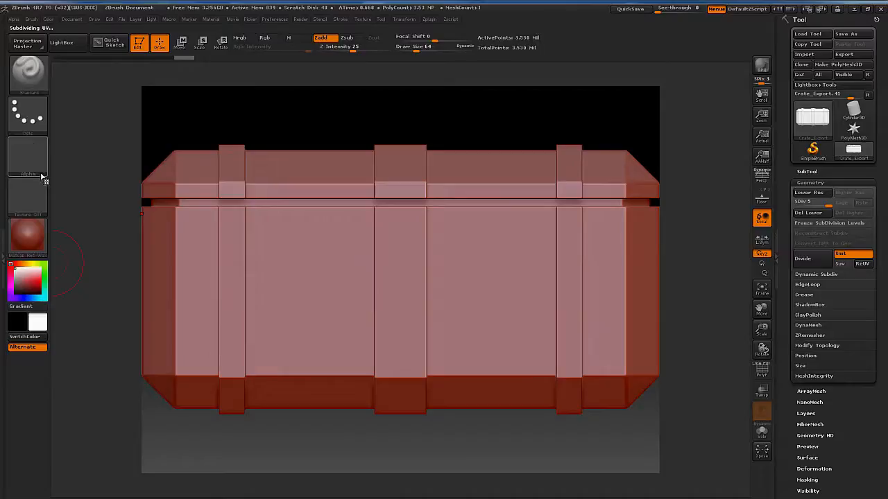
- Import the Photoshop file Crate_Detail_02 from the sourceimages folder as a brush alpha
left_click(42, 174)
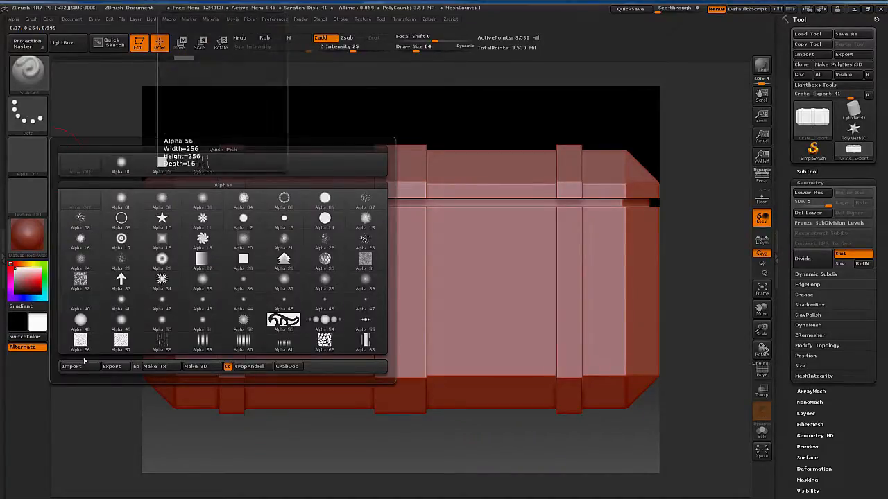
left_click(72, 366)
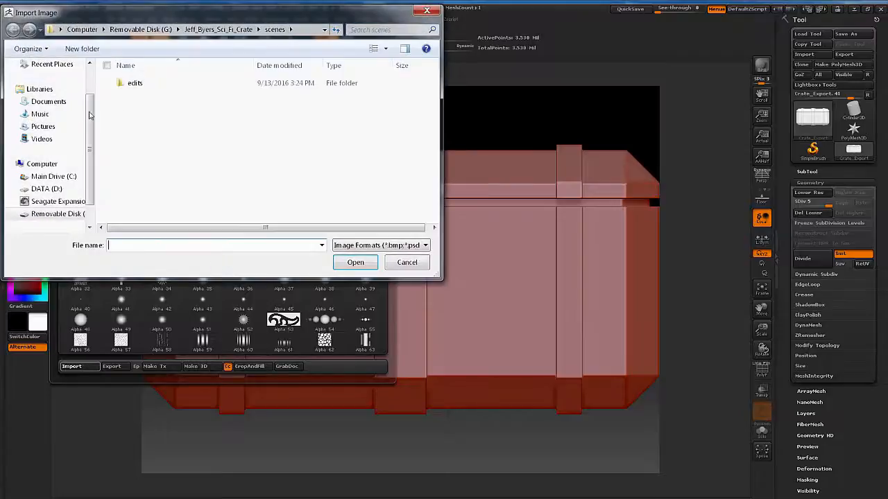
scroll(83, 190, "down", 1)
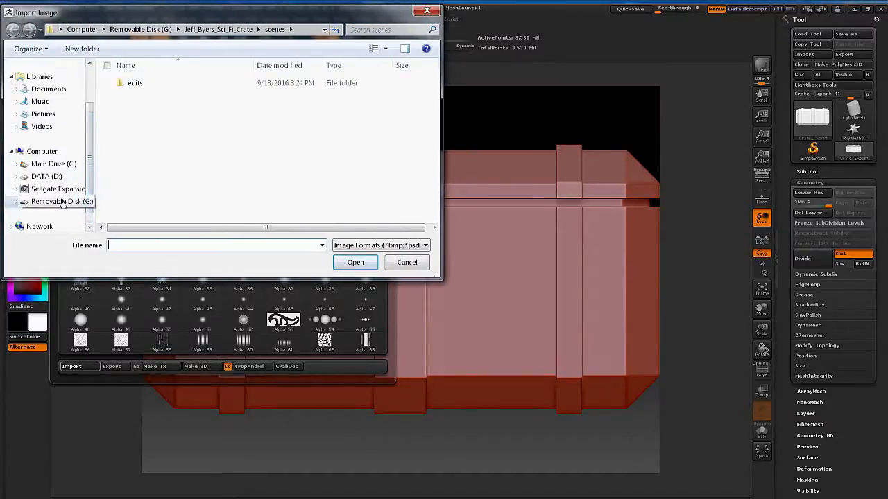
left_click(222, 29)
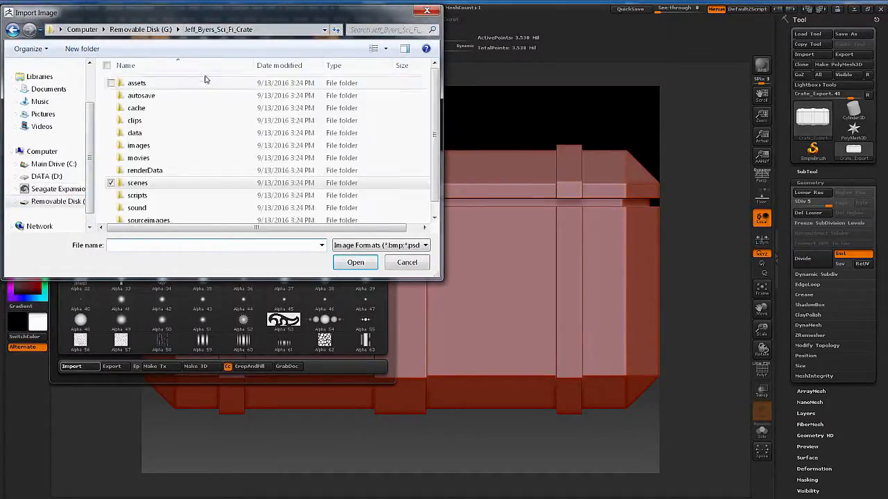
scroll(201, 187, "down", 1)
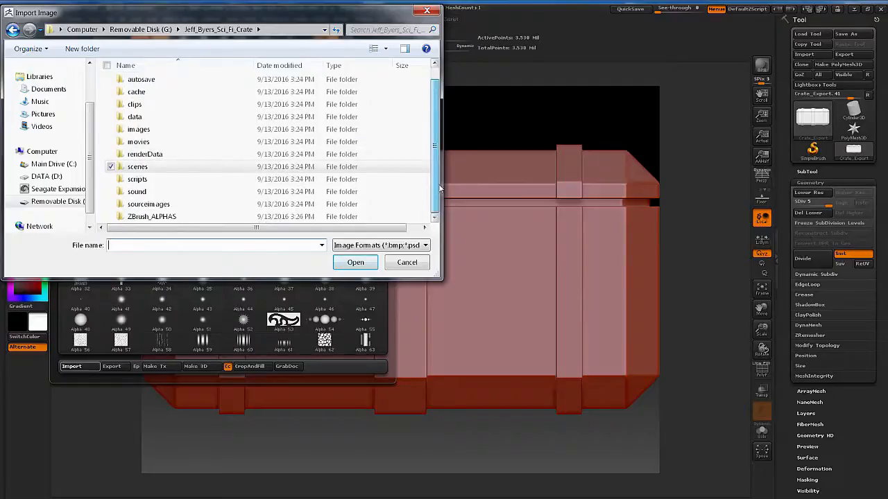
left_click(176, 201)
double_click(166, 206)
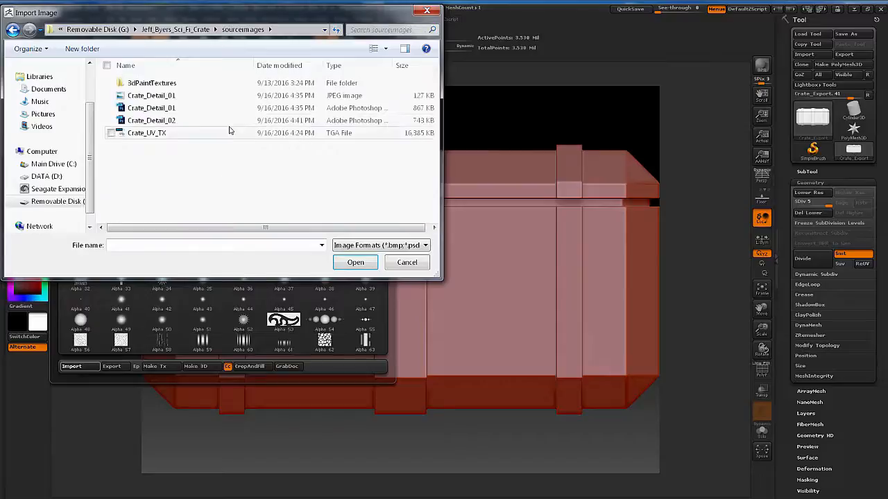
left_click(176, 124)
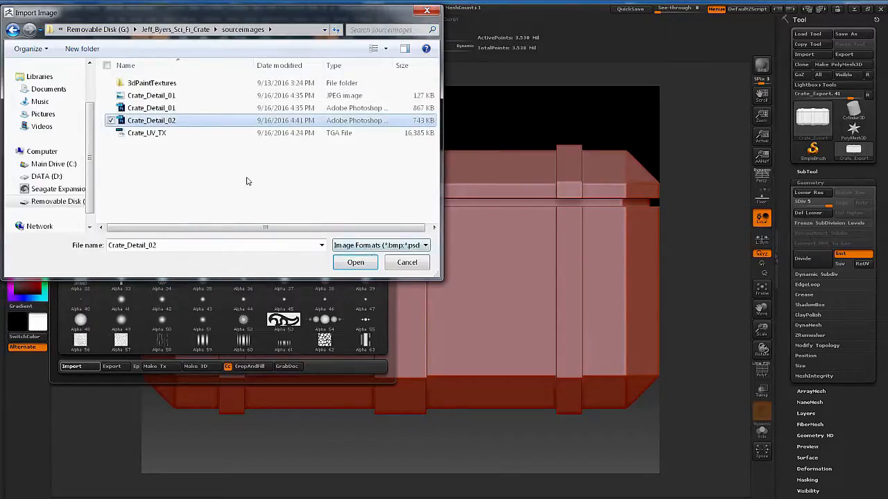
left_click(354, 263)
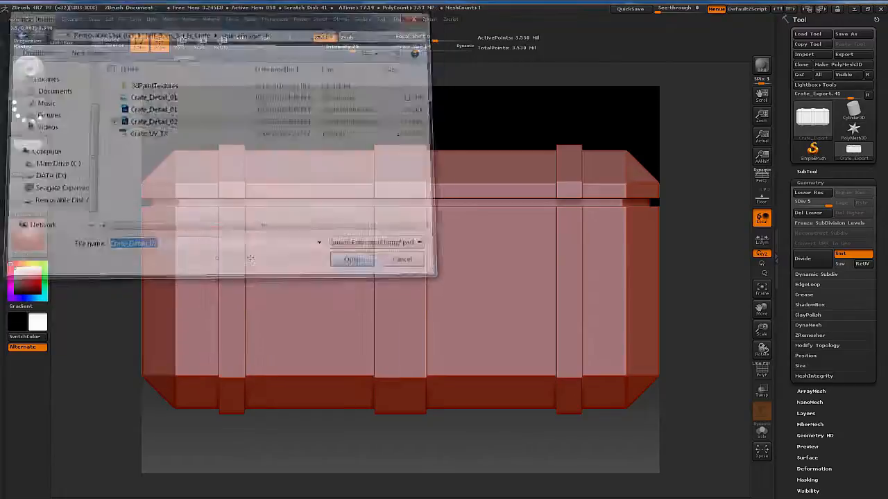
- Set the Standard brush's stroke type to DragRect while keeping the Crate_Detail_02 alpha
left_click(29, 163)
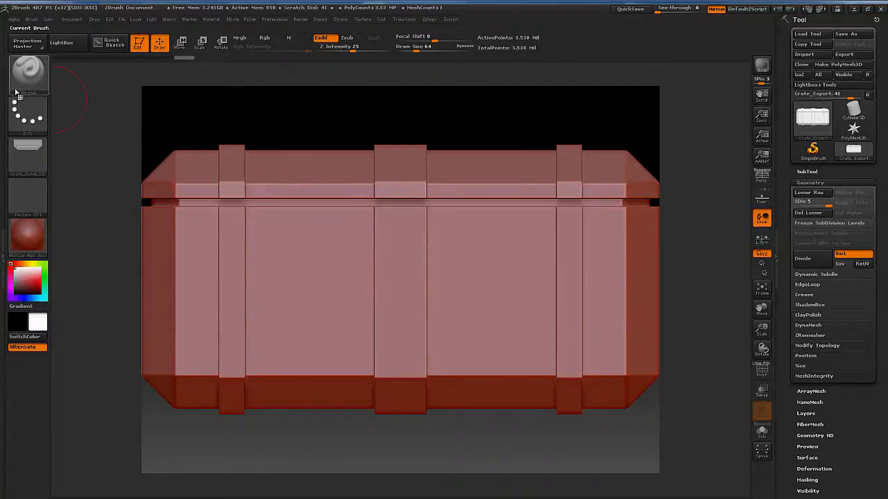
left_click(25, 117)
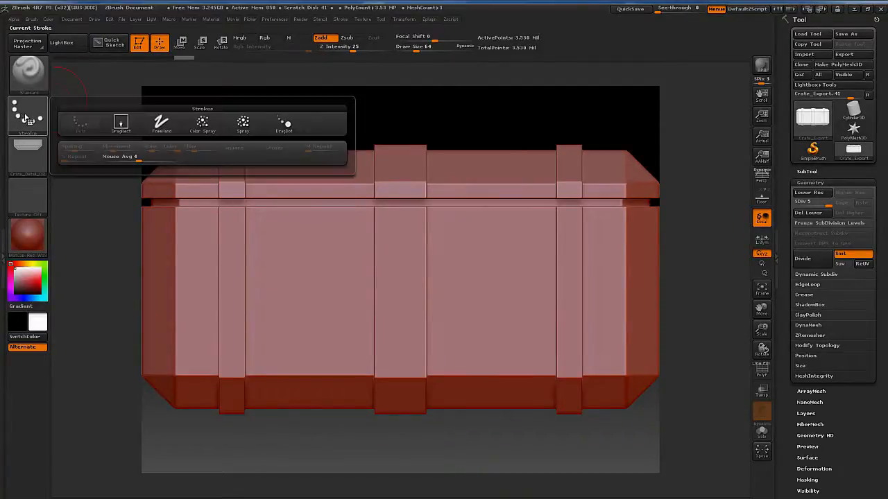
left_click(121, 123)
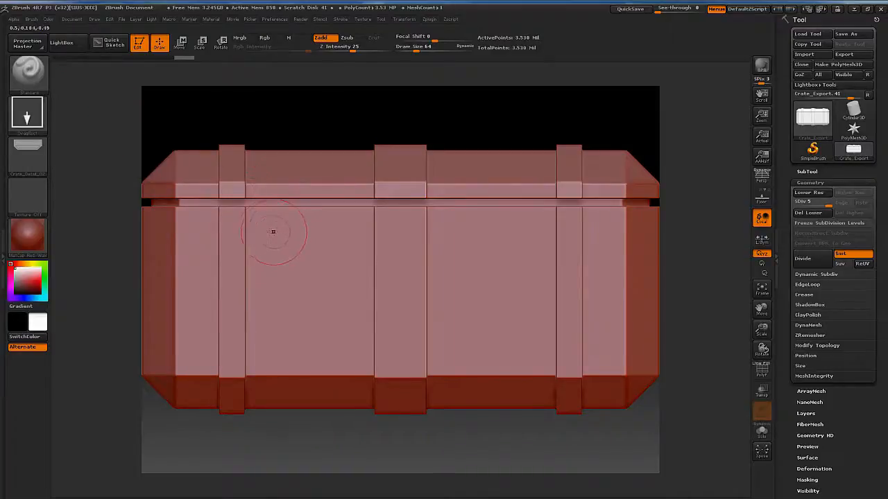
- Try stamping the clipped-corner panel onto the crate's front face between the left and middle straps, and undo the stamp
left_click_drag(286, 258, 326, 223)
mouse_move(298, 162)
left_mouse_down()
mouse_move(270, 163)
mouse_move(258, 178)
mouse_move(286, 201)
mouse_move(258, 202)
mouse_move(276, 212)
mouse_move(271, 227)
left_mouse_up()
key("ctrl")
mouse_move(309, 252)
left_mouse_down()
mouse_move(347, 258)
mouse_move(308, 208)
mouse_move(308, 177)
mouse_move(300, 175)
mouse_move(314, 179)
mouse_move(287, 189)
left_mouse_up()
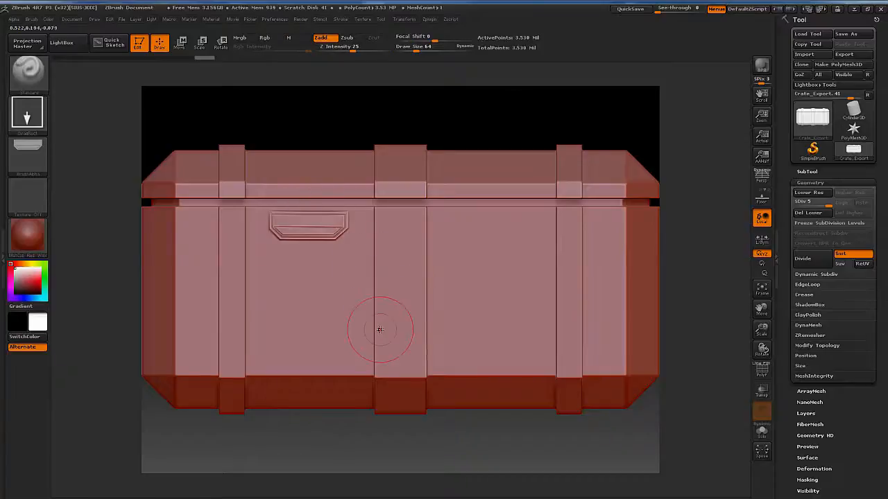
key("ctrl")
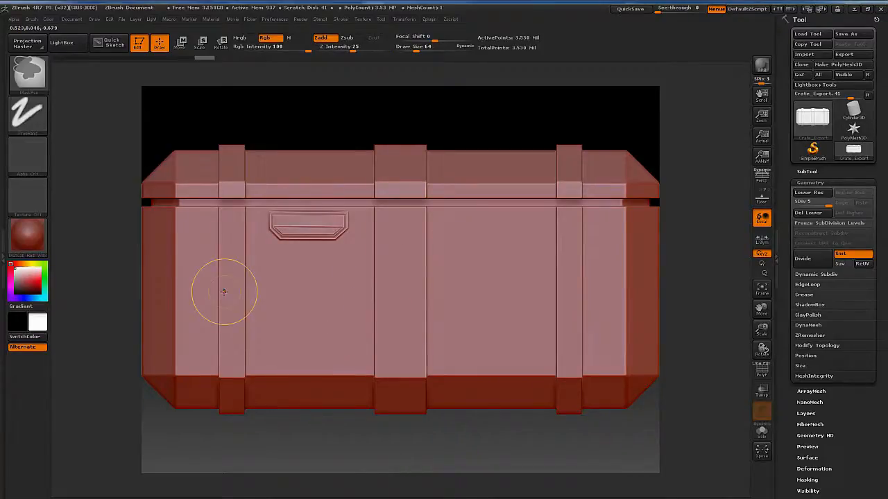
key("ctrl+z")
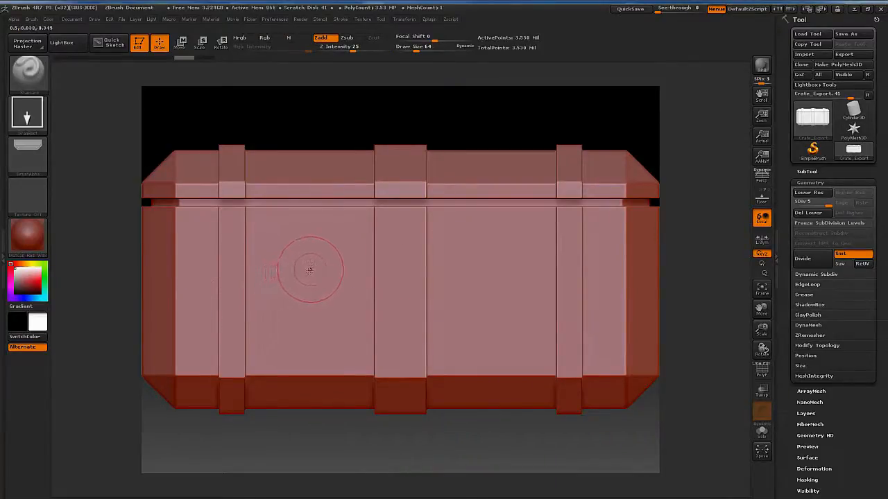
- Stamp the clipped-corner panel upright and nearly full width at the top of the front face between the left and middle straps
left_click_drag(310, 272, 310, 271)
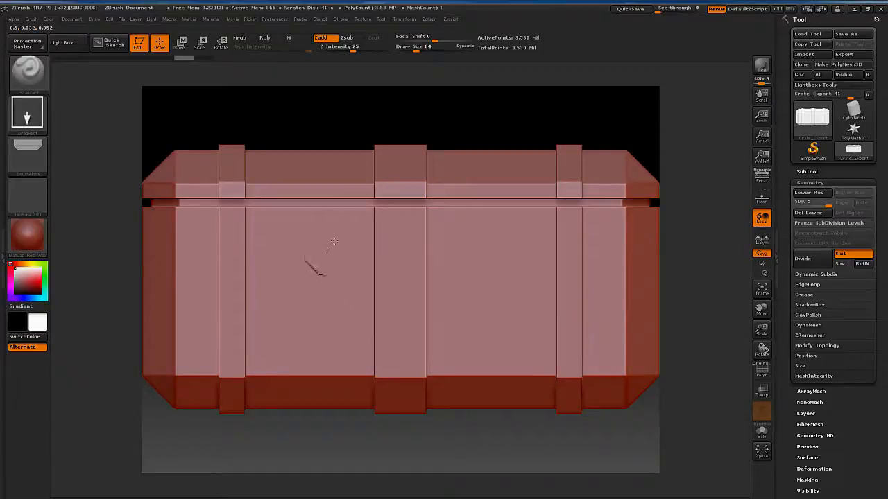
mouse_move(333, 241)
left_mouse_down()
mouse_move(340, 223)
mouse_move(306, 166)
mouse_move(321, 188)
mouse_move(320, 167)
left_mouse_up()
key("shift")
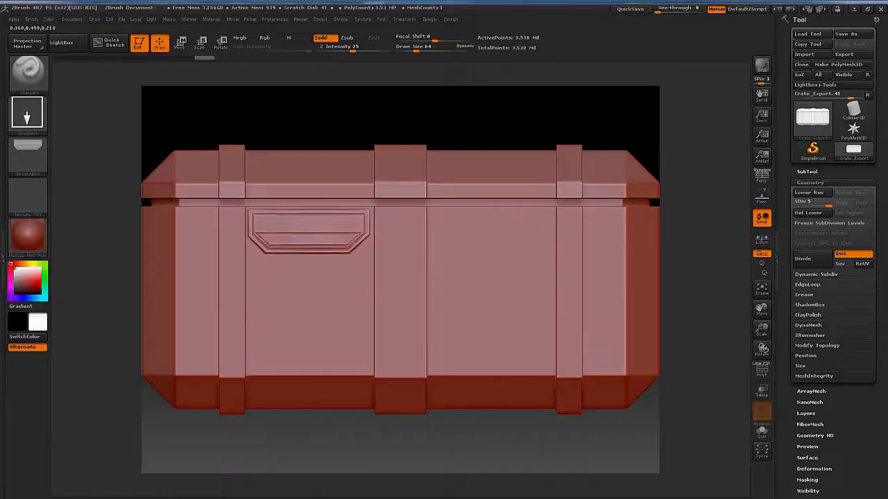
- Stamp the clipped-corner panel upright and nearly full width at the top of the front face between the middle and right straps
left_click_drag(470, 434, 472, 416)
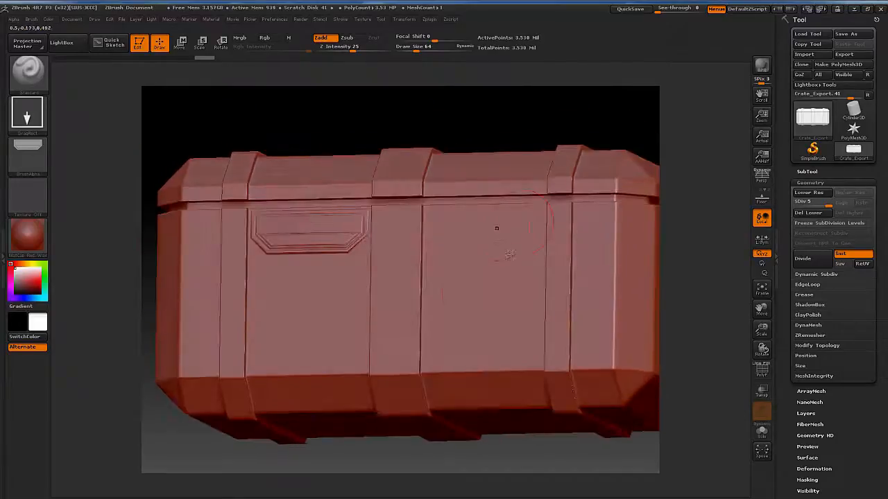
left_click_drag(517, 452, 533, 456, "shift")
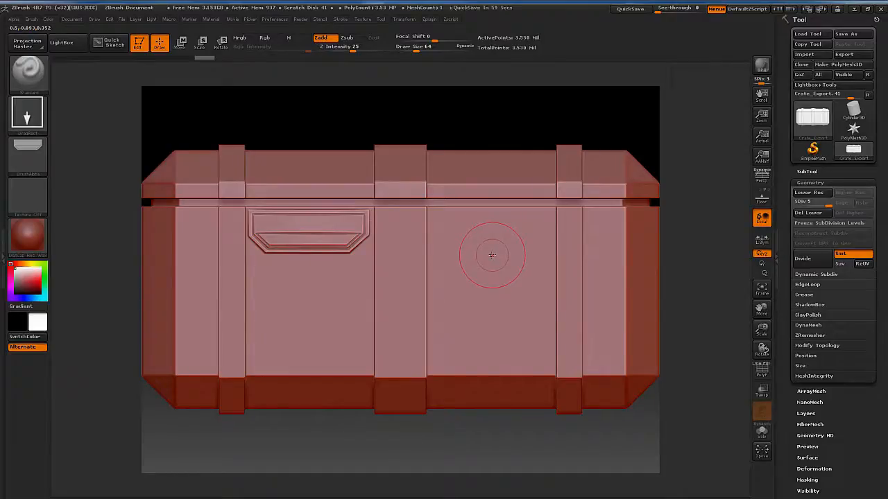
left_click_drag(521, 237, 483, 179)
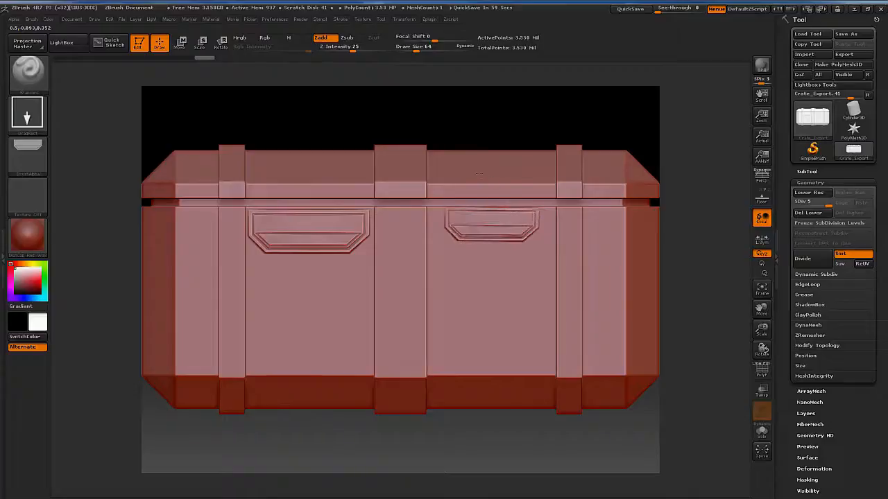
key("ctrl+z")
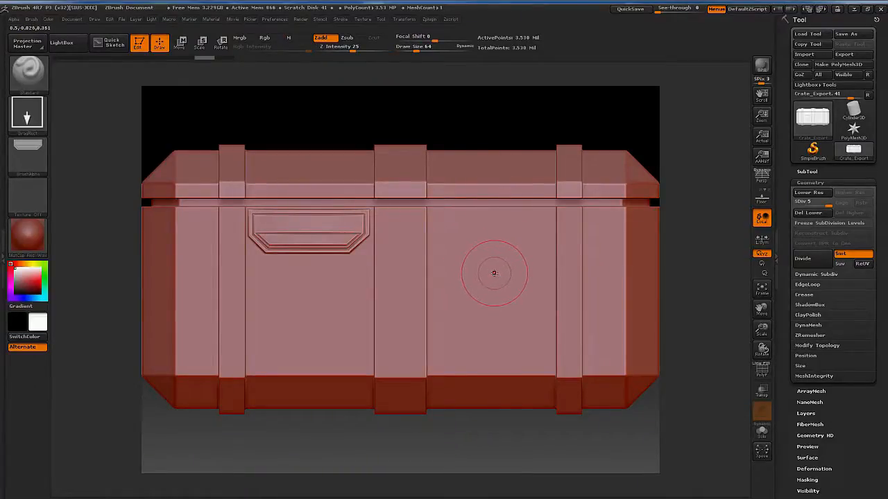
mouse_move(494, 274)
left_mouse_down()
mouse_move(500, 184)
mouse_move(491, 168)
mouse_move(459, 163)
left_mouse_up()
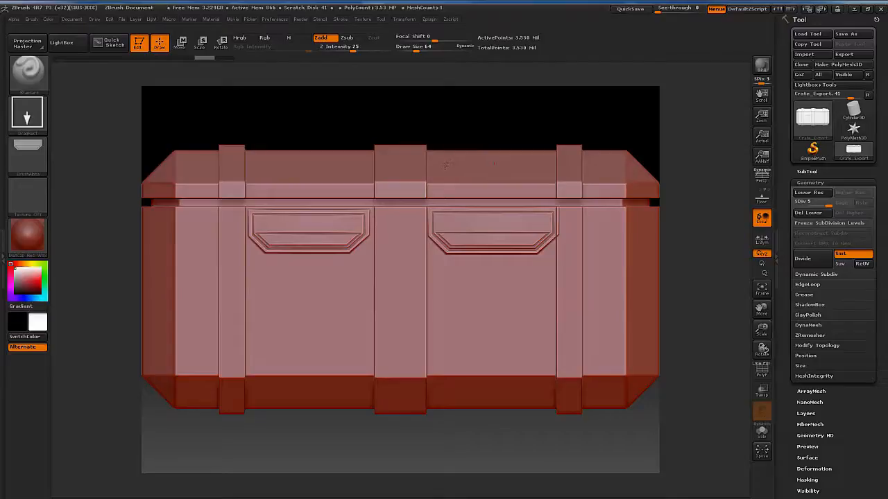
left_click_drag(442, 167, 431, 177)
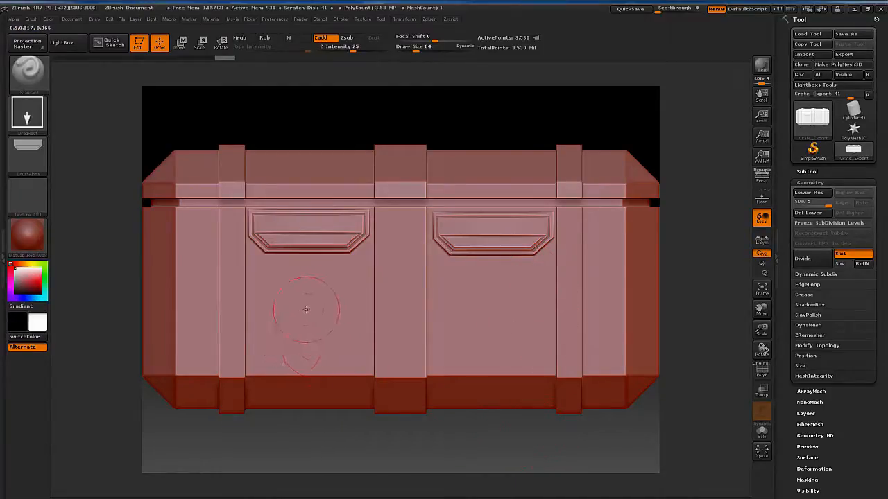
- Stamp the clipped-corner panel upside down along the bottom of the front face, once on each side of the middle strap
mouse_move(309, 341)
left_mouse_down()
mouse_move(314, 404)
mouse_move(295, 419)
left_mouse_up()
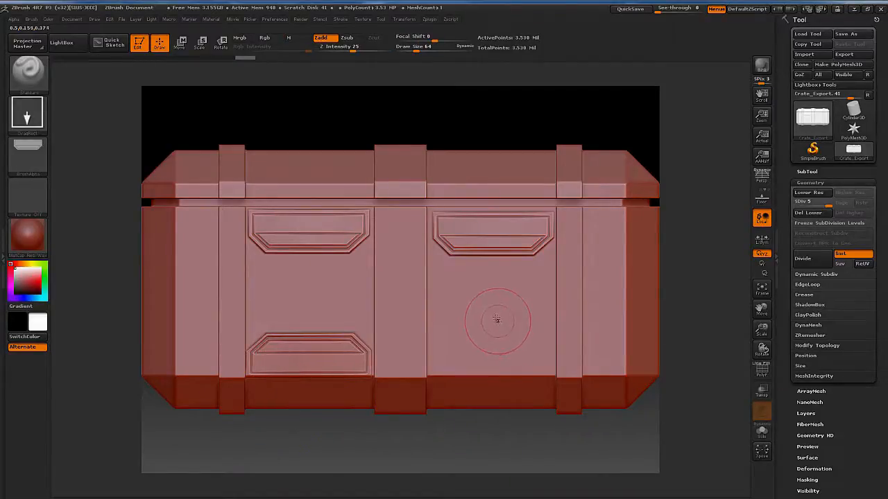
left_click_drag(496, 319, 510, 423)
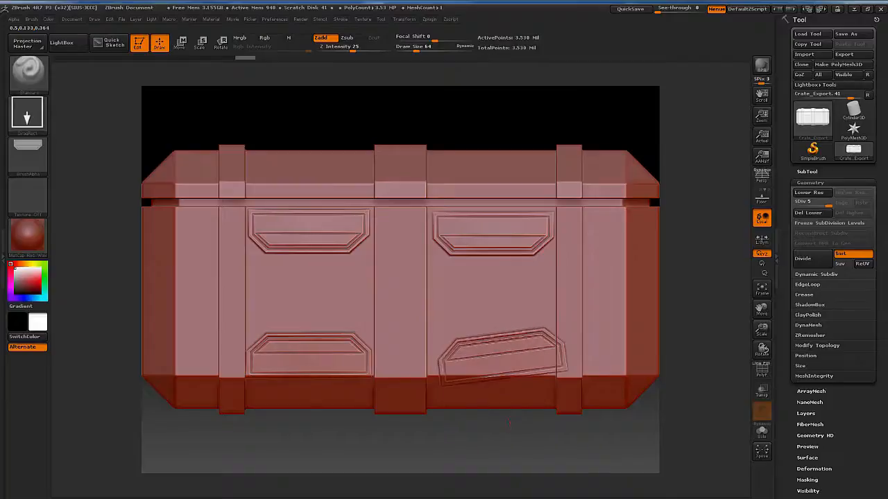
key("ctrl+z")
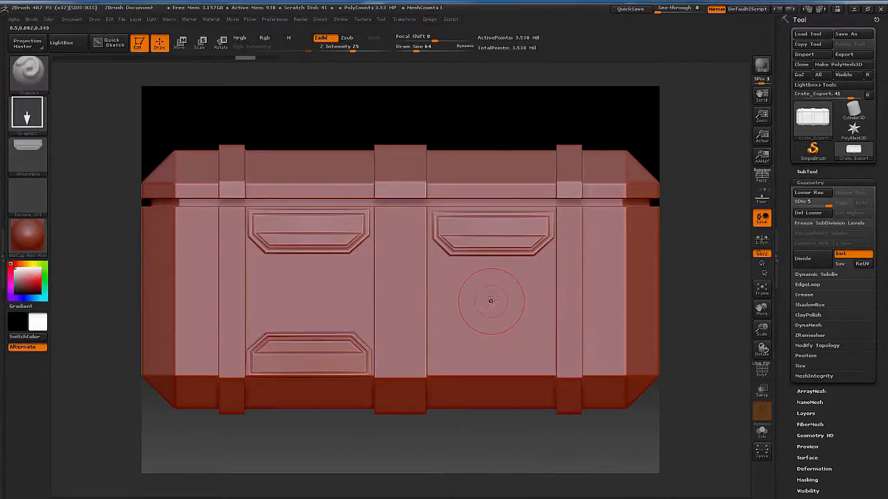
mouse_move(490, 295)
left_mouse_down()
mouse_move(503, 406)
mouse_move(513, 417)
mouse_move(511, 408)
left_mouse_up()
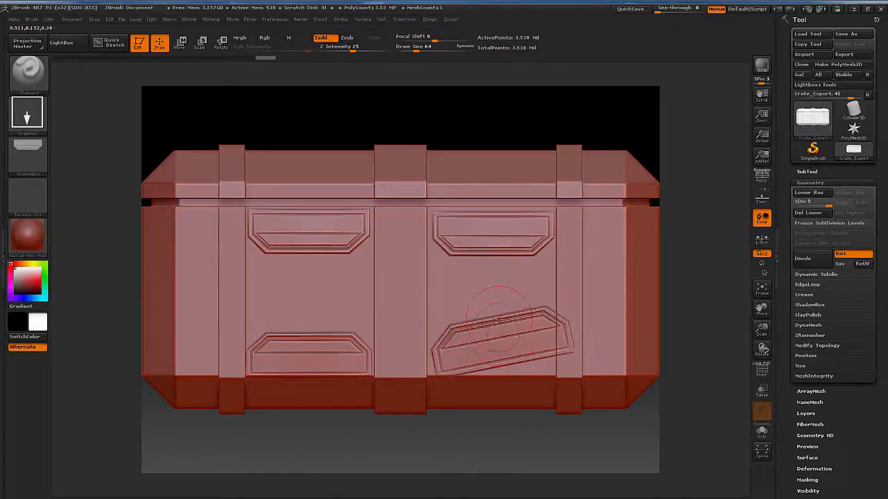
key("ctrl+z")
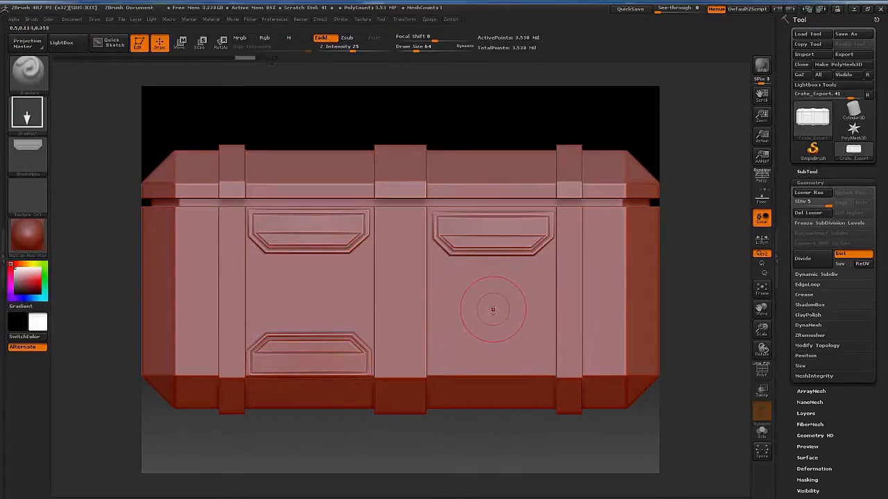
left_click_drag(492, 310, 495, 415)
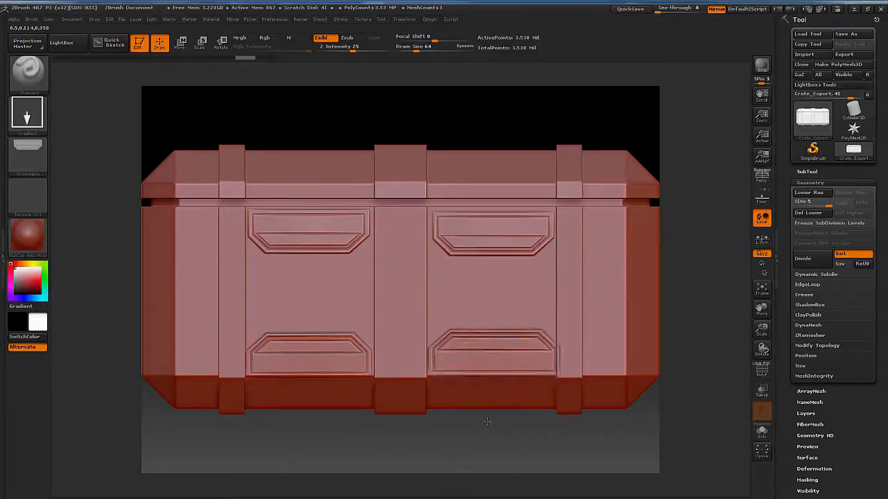
mouse_move(460, 411)
left_mouse_down()
mouse_move(466, 397)
mouse_move(483, 412)
left_mouse_up()
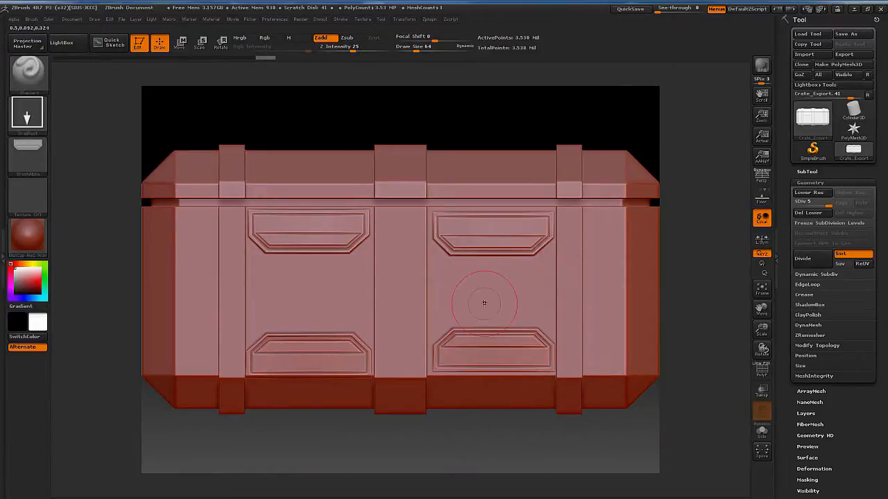
- Turn on perspective display, frame the whole crate and check the four stamped panels at an angle
left_click_drag(513, 426, 730, 287)
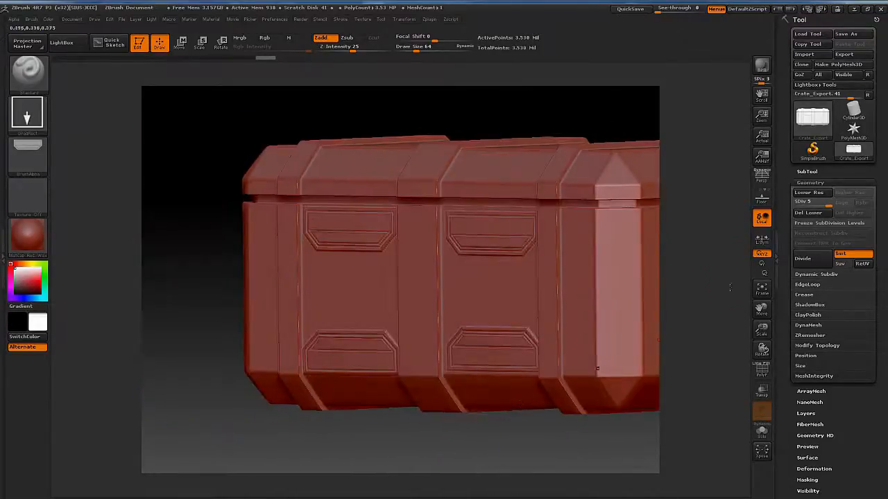
left_click(761, 176)
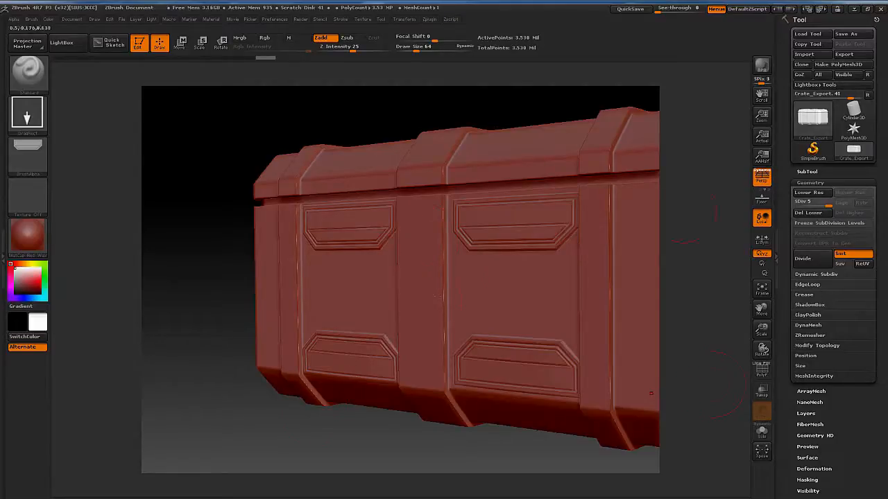
left_click_drag(287, 409, 341, 417)
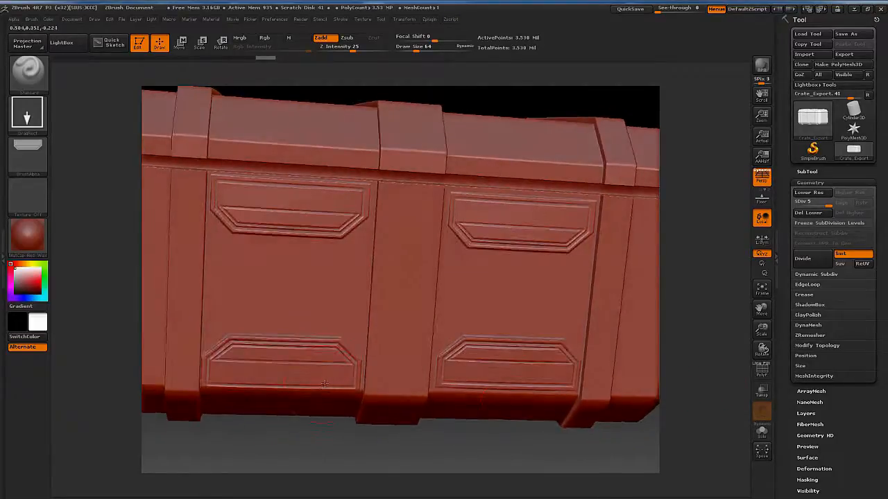
left_click(763, 291)
mouse_move(517, 438)
left_mouse_down()
mouse_move(452, 431)
mouse_move(506, 425)
mouse_move(454, 420)
mouse_move(514, 418)
mouse_move(522, 431)
left_mouse_up()
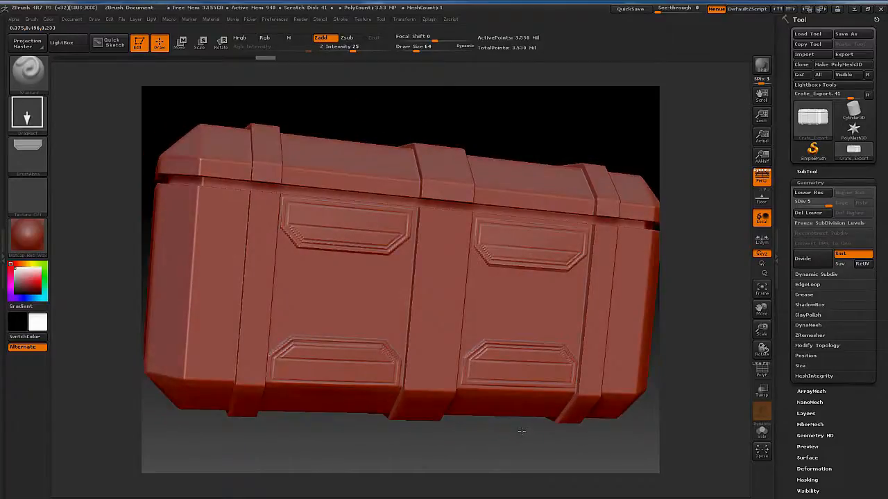
- Import the Photoshop file Crate_Detail_01 from the sourceimages folder as a brush alpha
left_click(36, 149)
left_click(82, 327)
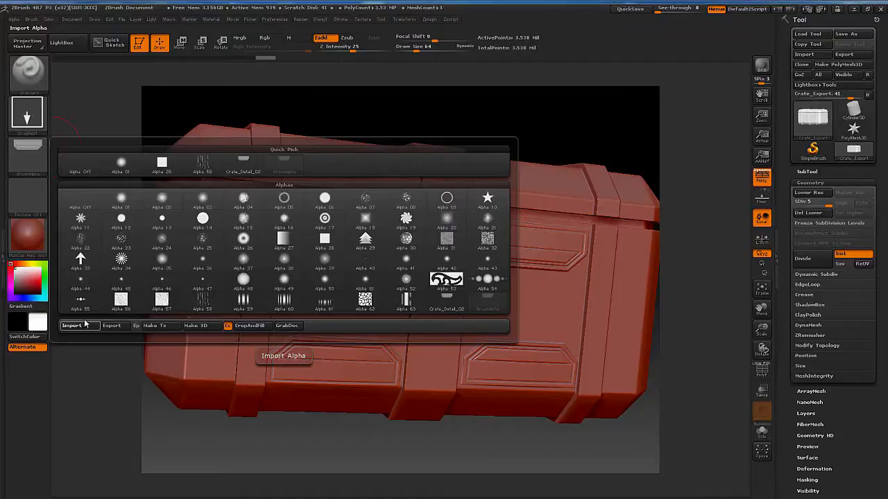
left_click(167, 109)
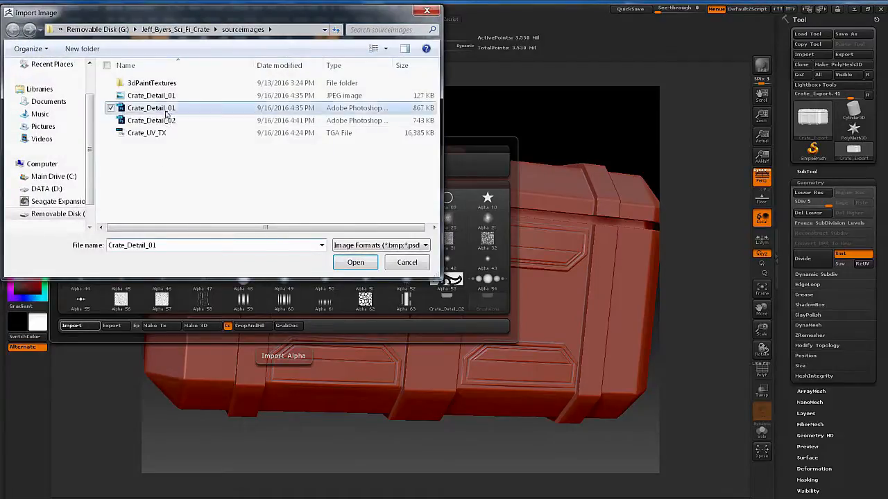
left_click(354, 262)
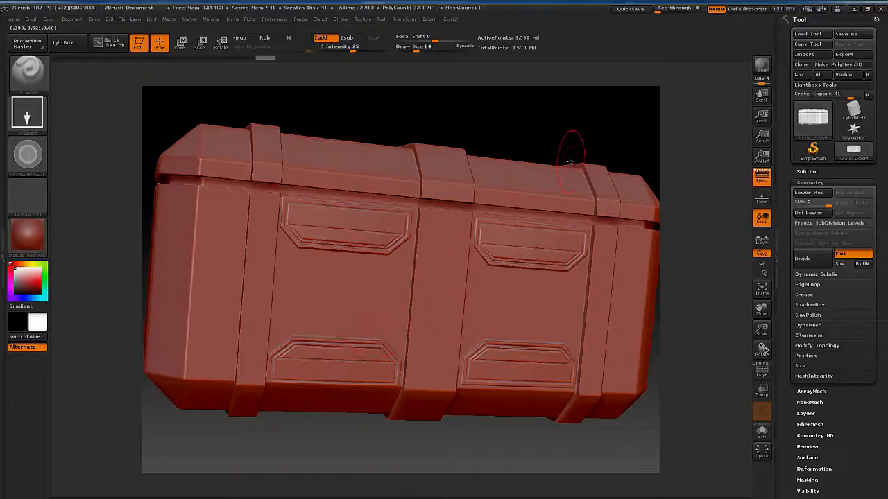
- Stamp the round slotted screw detail onto the front middle strap, once near its top and once near its bottom
left_click_drag(567, 137, 556, 138, "shift")
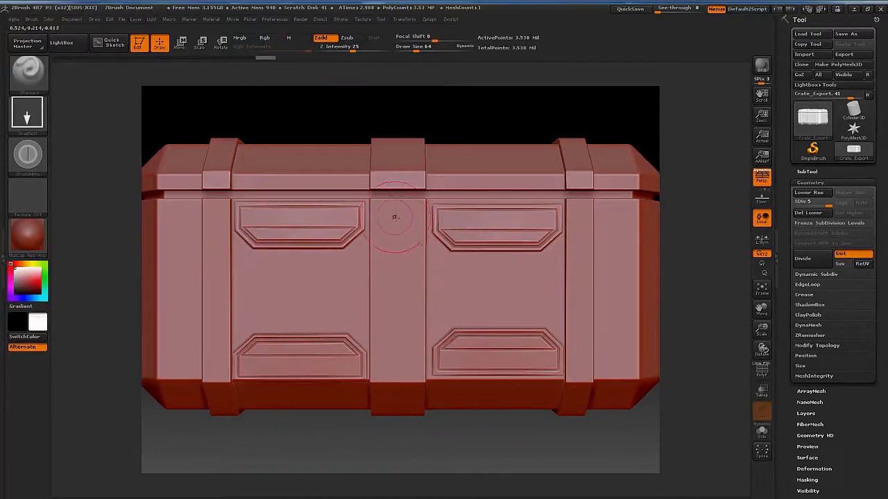
left_click_drag(397, 221, 423, 237)
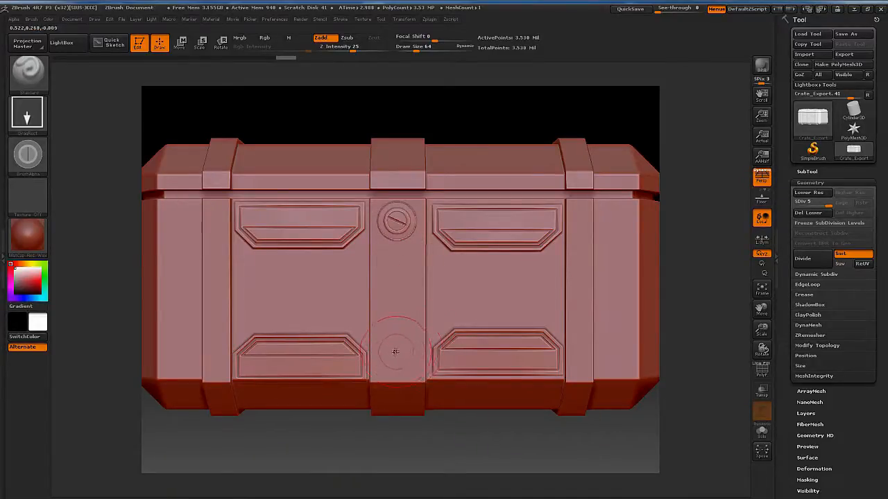
mouse_move(403, 365)
left_mouse_down()
mouse_move(420, 383)
mouse_move(410, 378)
left_mouse_up()
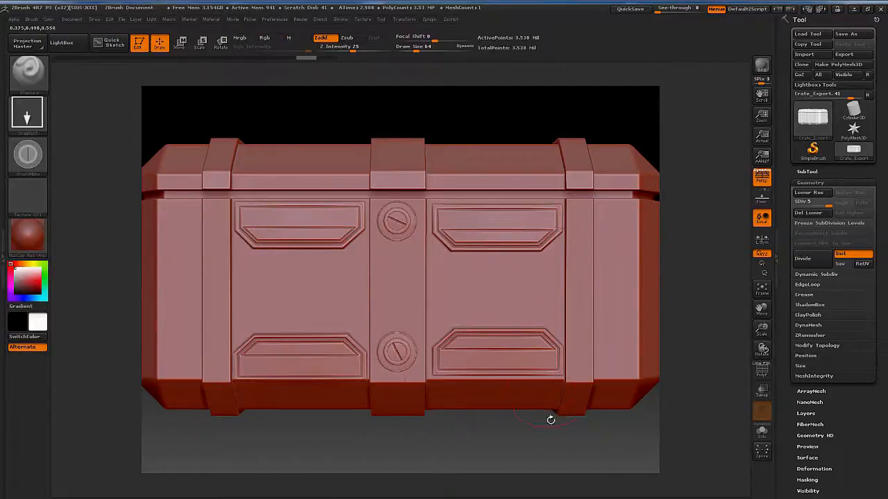
- Stamp two round slotted screw details side by side on the sloped end of the crate's lid
left_click_drag(551, 435, 501, 424)
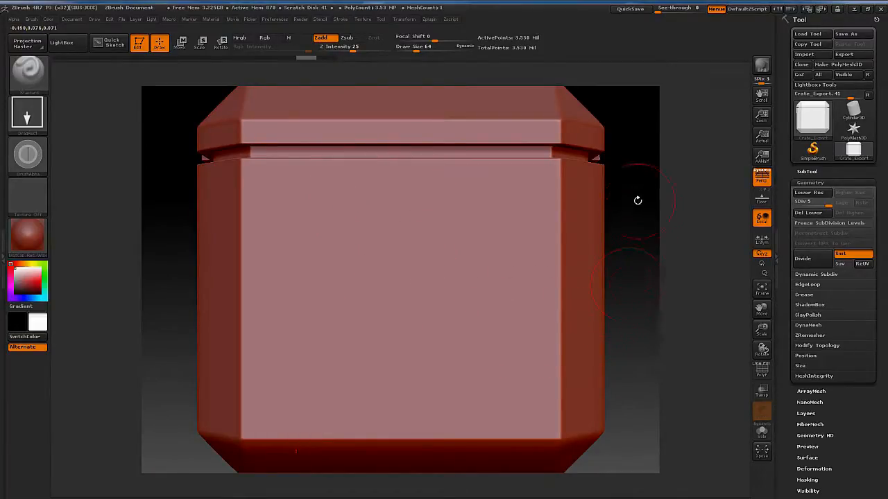
left_click_drag(633, 181, 602, 182)
key("shift")
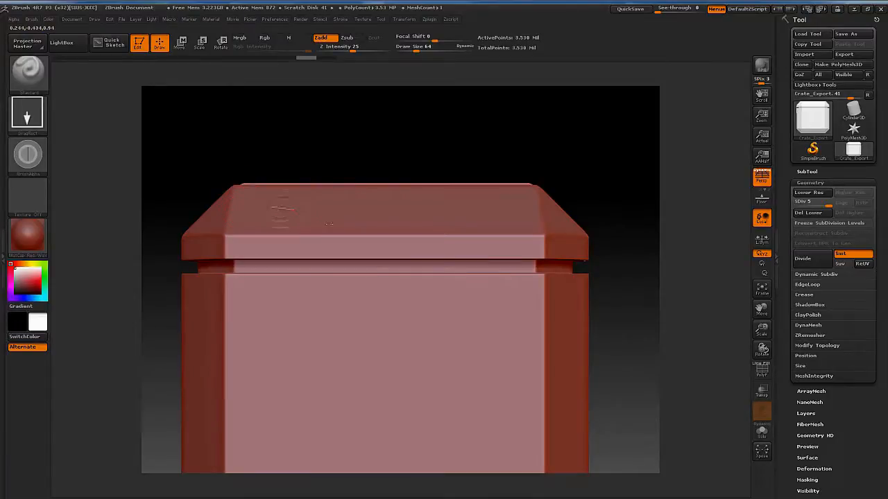
left_click_drag(340, 223, 341, 223)
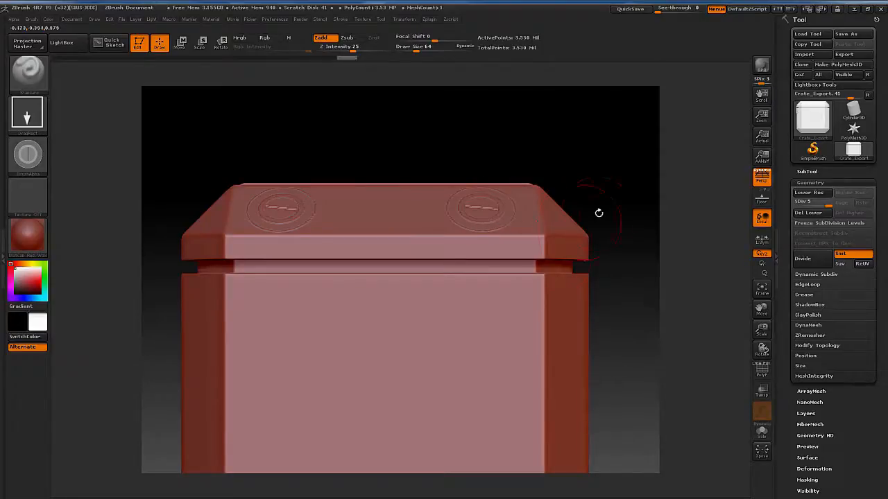
- Examine the screw details on the lid's sloped end and the stamped front face from several angles
left_click_drag(615, 185, 620, 272)
left_click_drag(620, 355, 538, 369)
left_click_drag(245, 373, 489, 236)
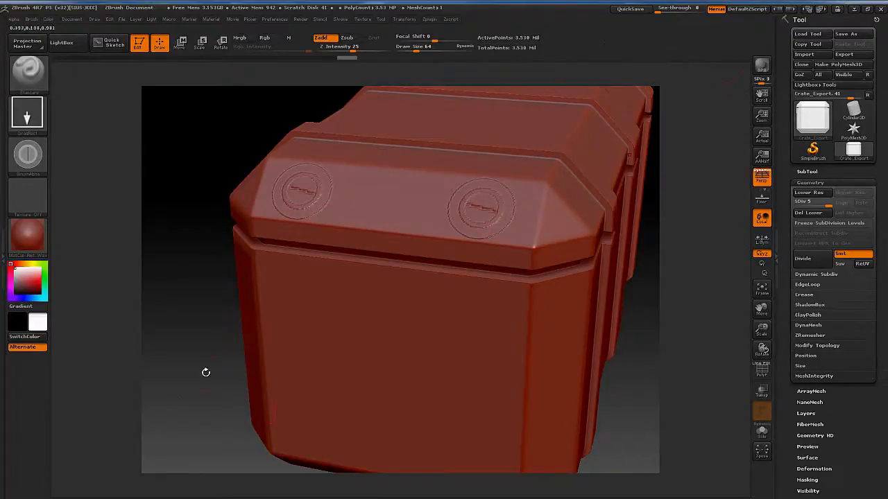
left_click_drag(203, 331, 502, 367)
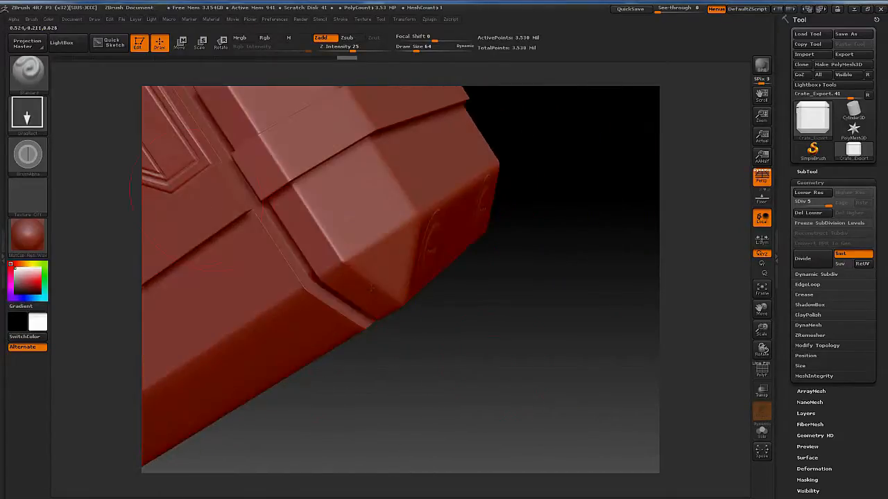
left_click_drag(581, 381, 424, 262)
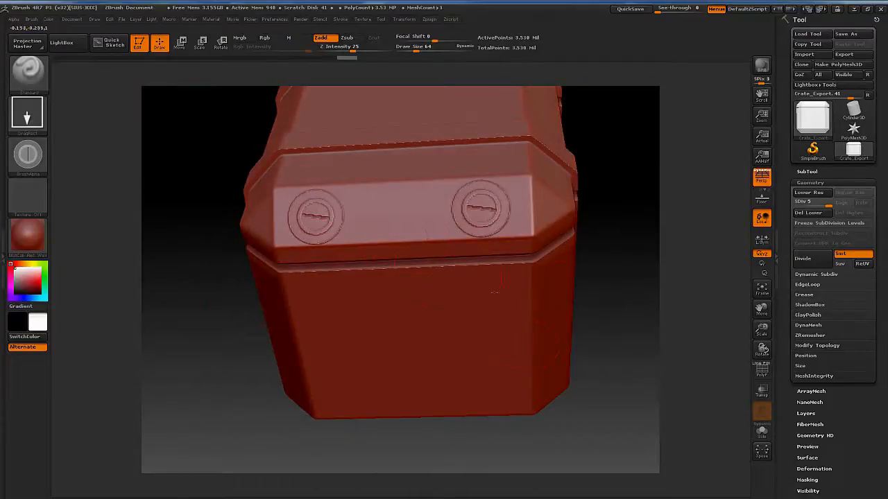
left_click_drag(584, 295, 590, 286)
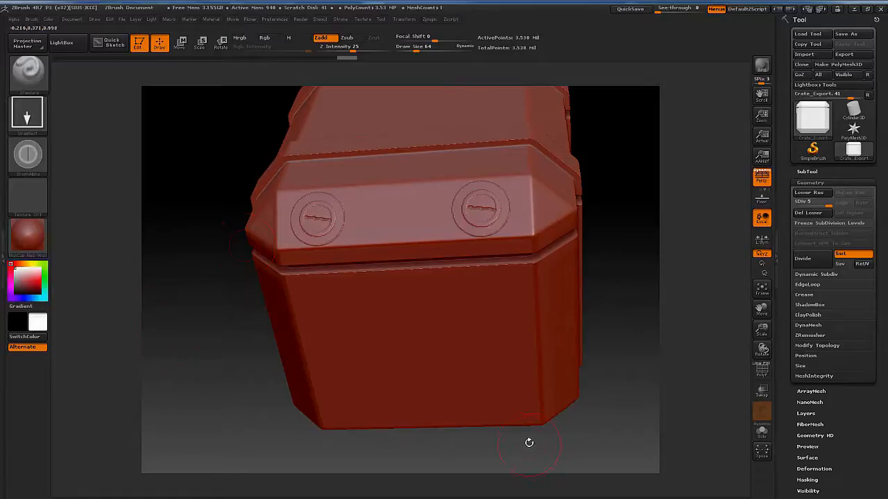
left_click_drag(529, 442, 527, 408)
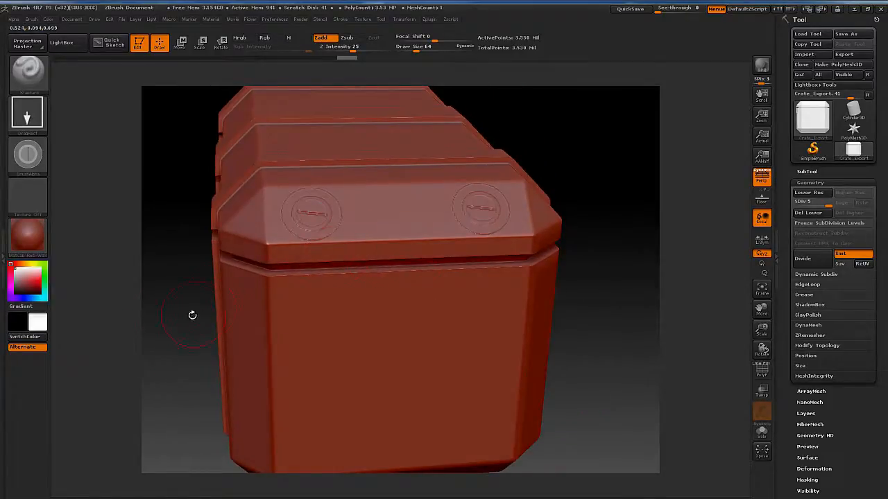
left_click_drag(192, 314, 274, 254)
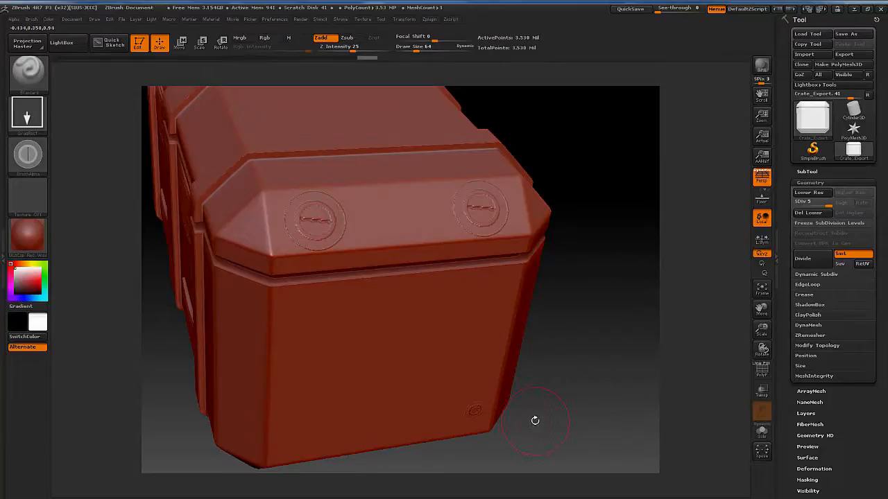
left_click_drag(593, 341, 588, 293)
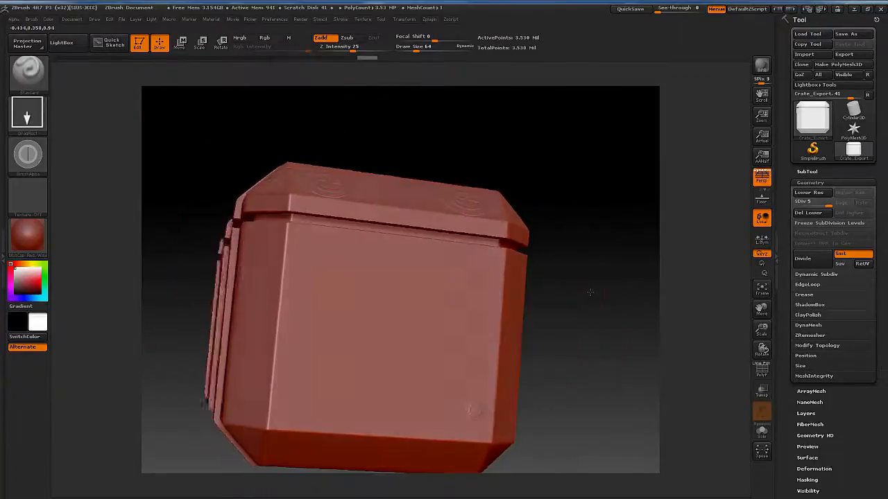
left_click_drag(576, 420, 583, 386)
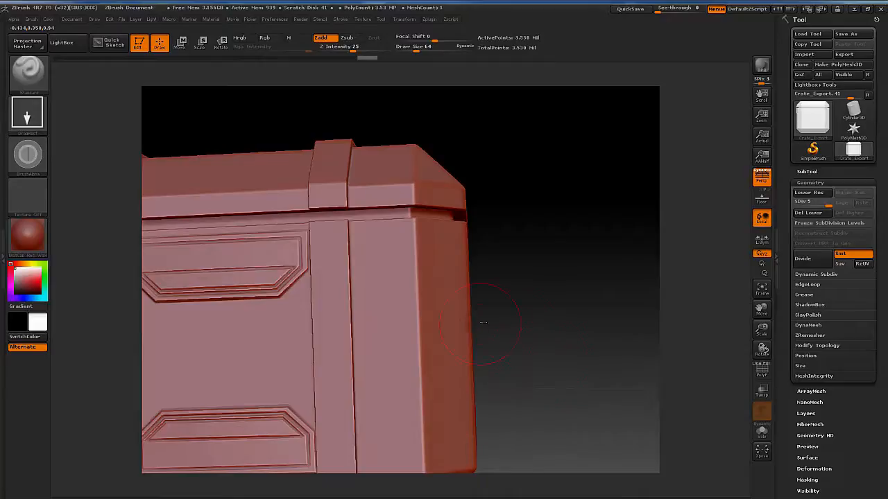
left_click_drag(483, 322, 319, 315)
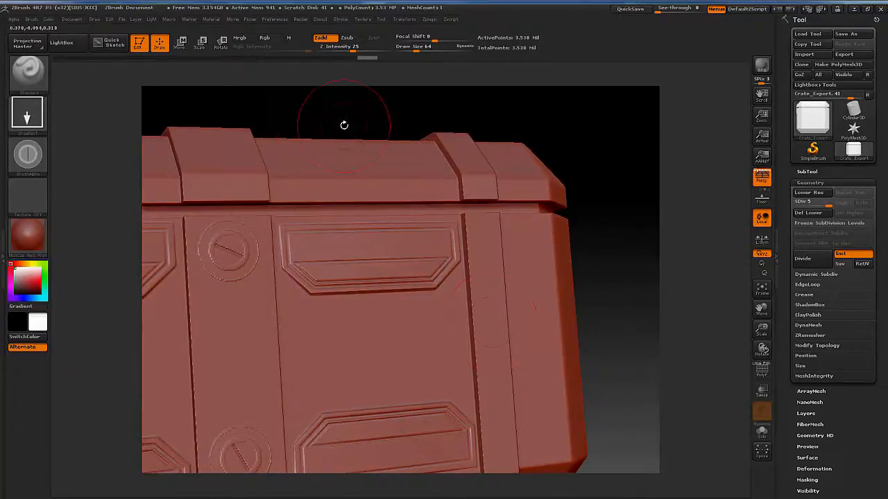
- Inspect the crate's front panels, corner bevels and end face from several angles to review the stamped details
left_click_drag(343, 124, 364, 100)
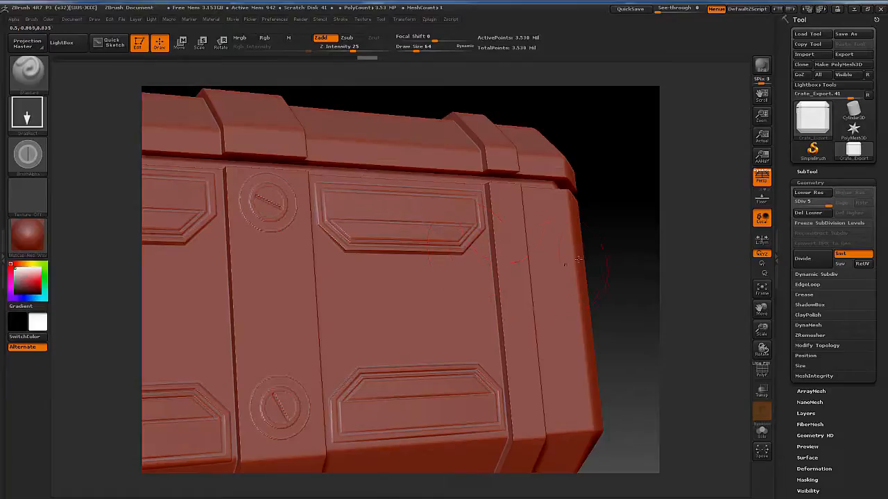
mouse_move(602, 251)
left_mouse_down()
mouse_move(595, 254)
mouse_move(602, 256)
left_mouse_up()
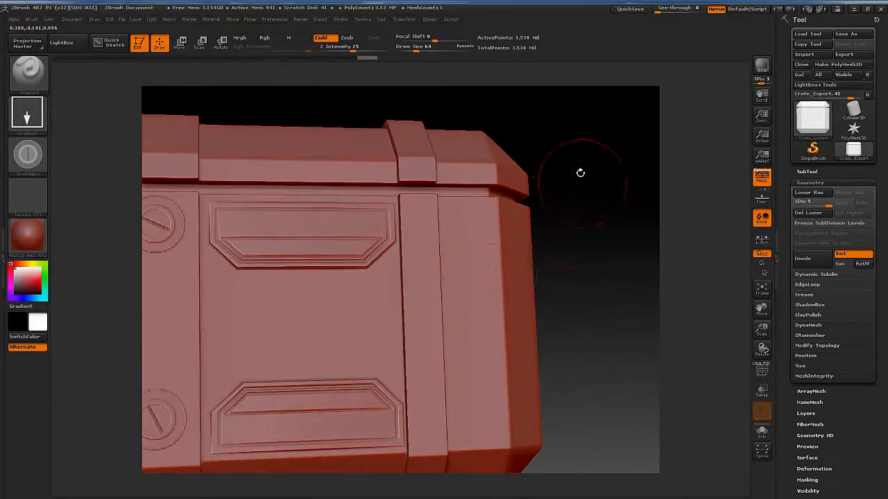
left_click_drag(587, 195, 510, 276)
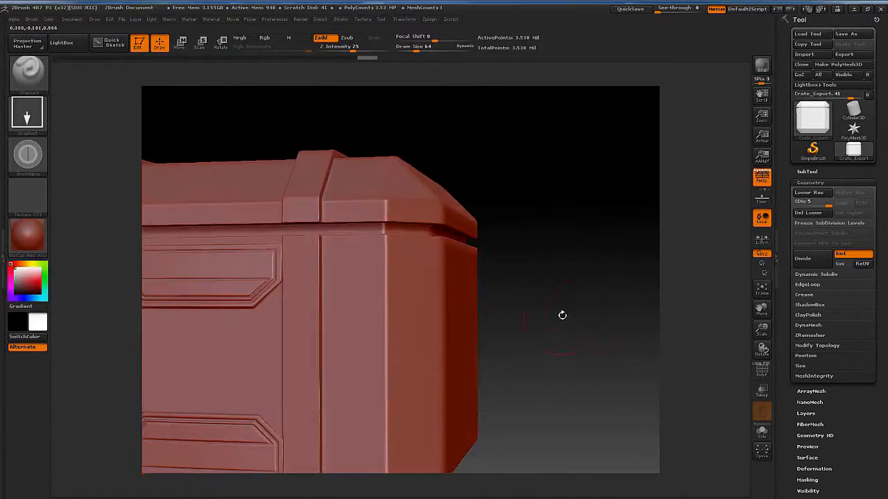
left_click_drag(529, 336, 536, 318)
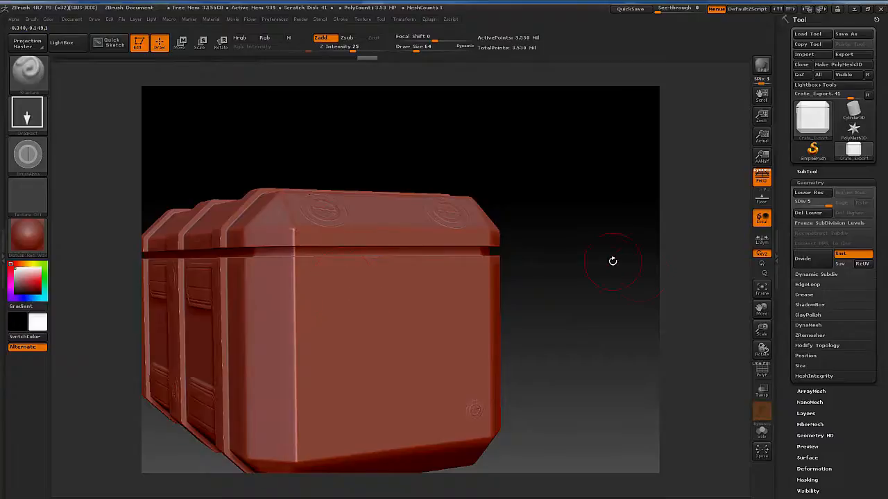
left_click_drag(597, 263, 611, 284)
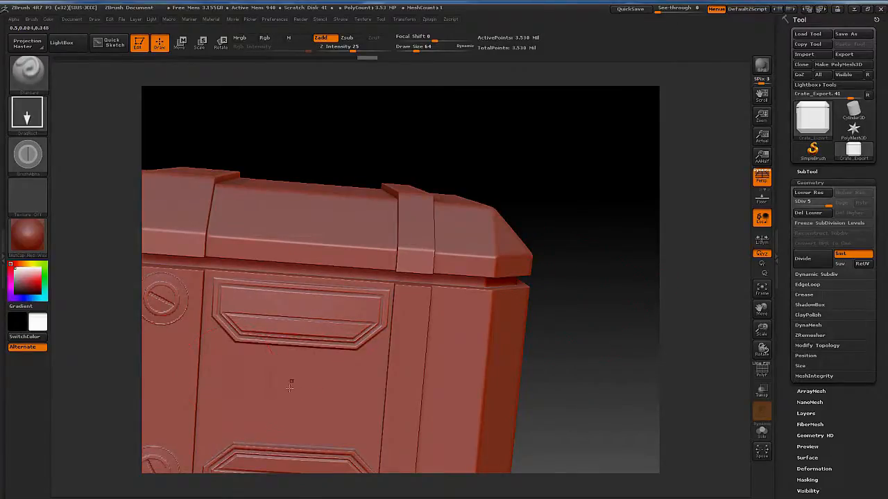
left_click_drag(617, 266, 581, 261)
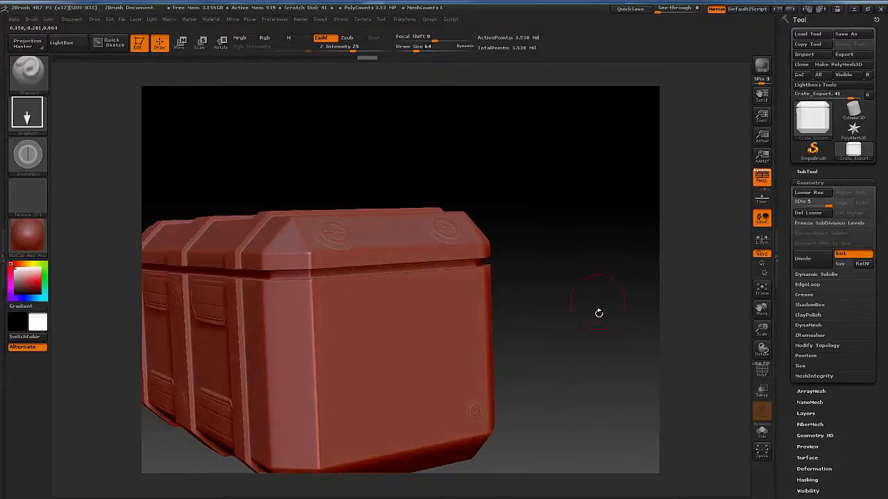
left_click_drag(599, 313, 604, 313)
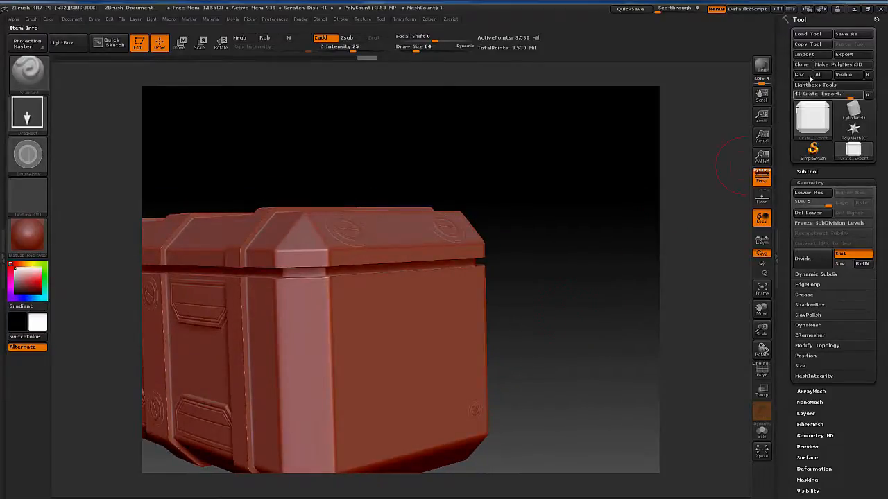
- Export the detailed crate mesh to the Desktop in OBJ format with the file name Crate_Export_ZBrush_hi_poly
left_click(844, 54)
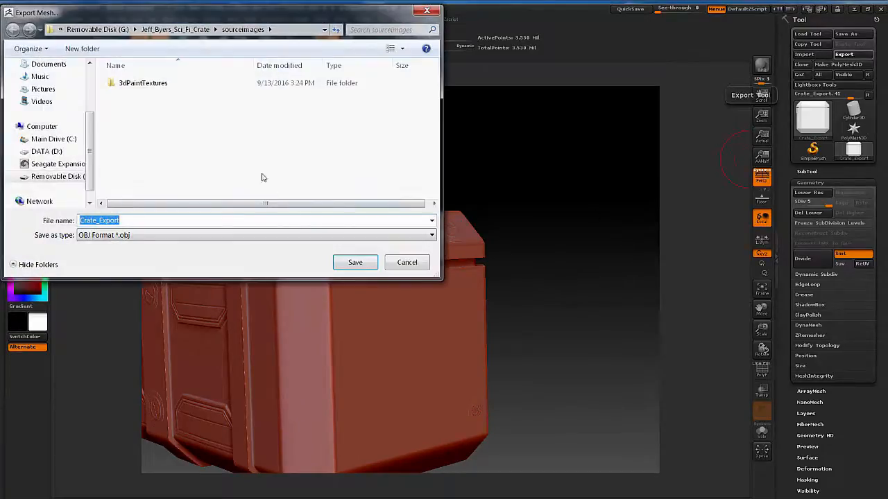
left_click_drag(251, 18, 294, 41)
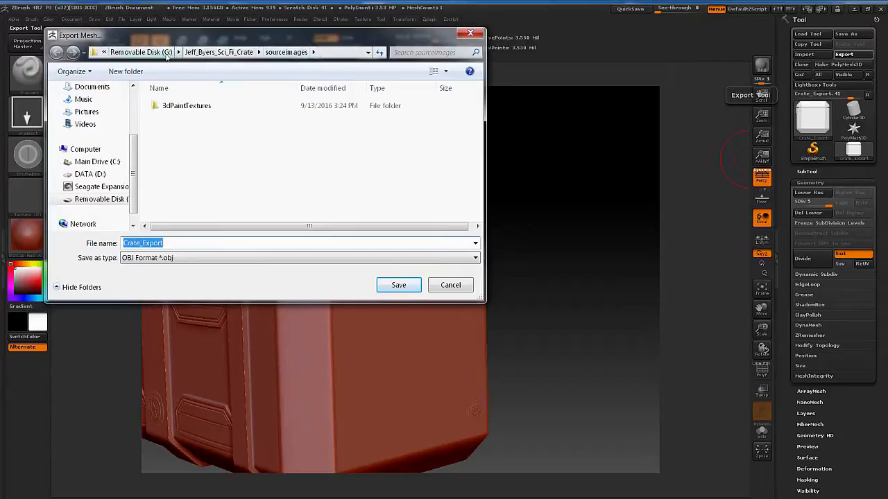
left_click(118, 164)
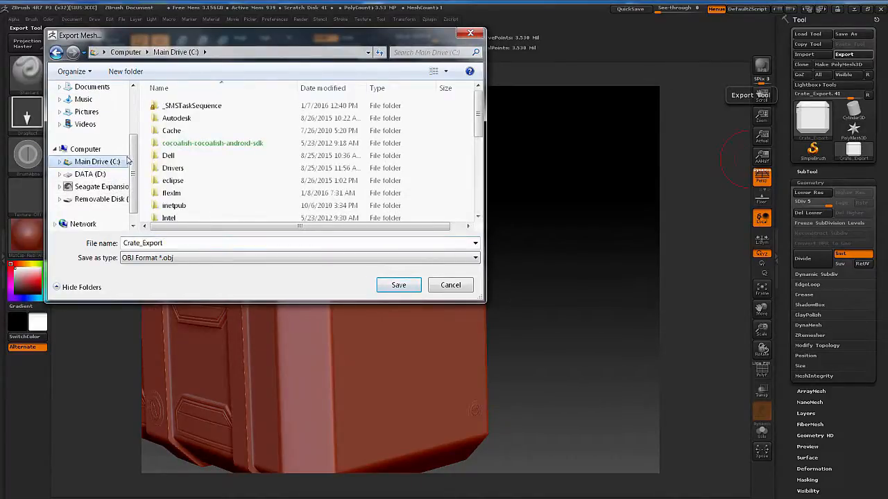
scroll(127, 161, "up", 5)
left_click(87, 102)
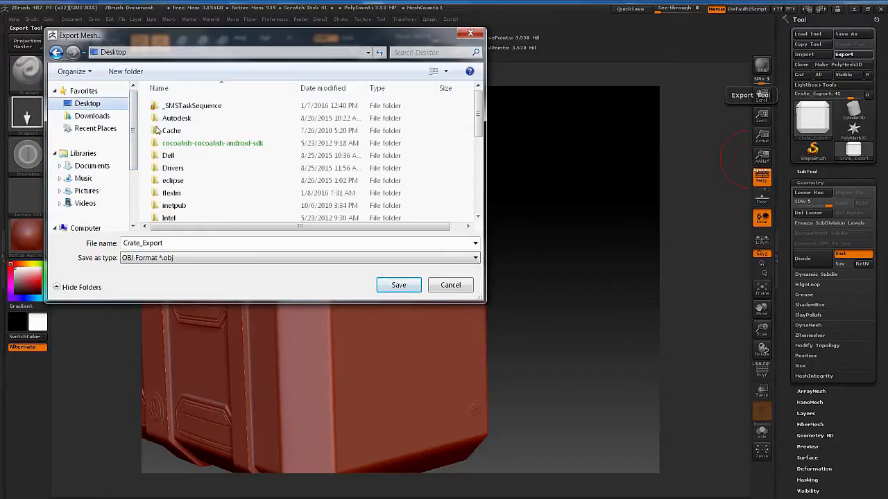
double_click(194, 244)
left_click(184, 244)
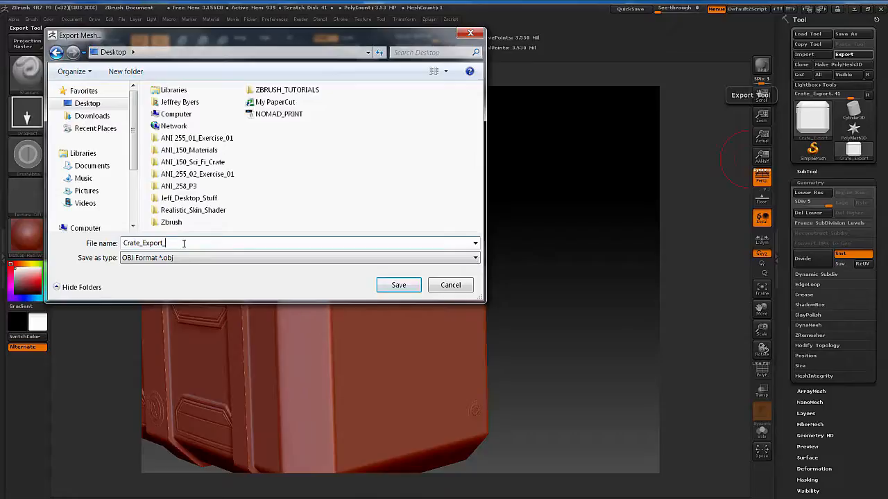
type("ZBrush_hi_poly")
left_click(397, 285)
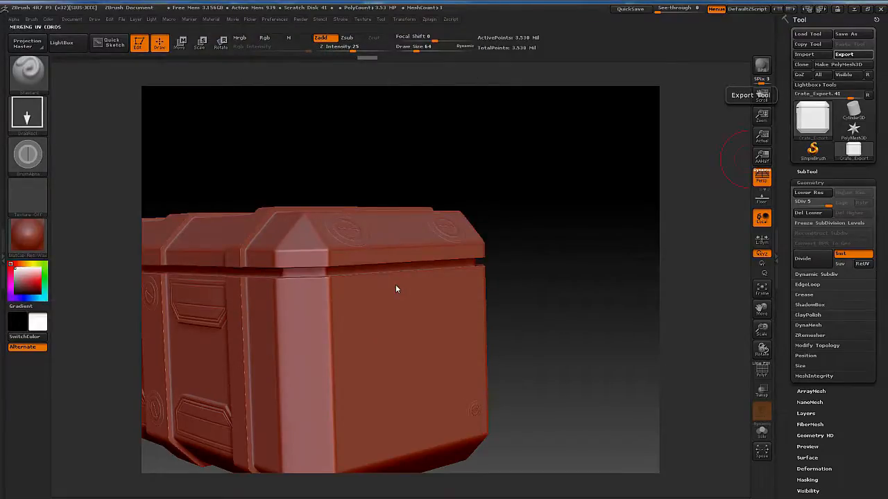